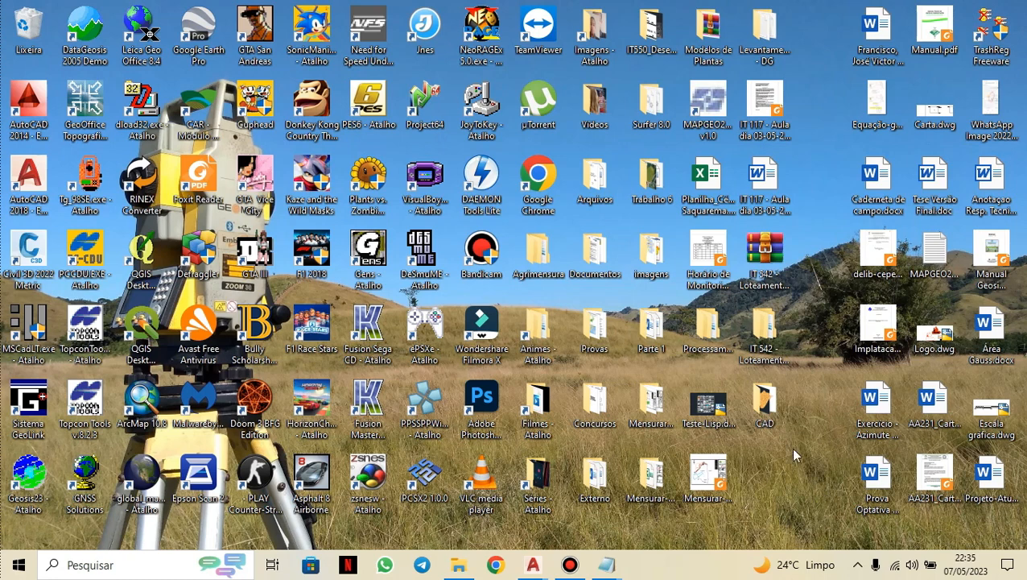
Launch GeoOffice and continue in evaluation mode.
double_click(98, 108)
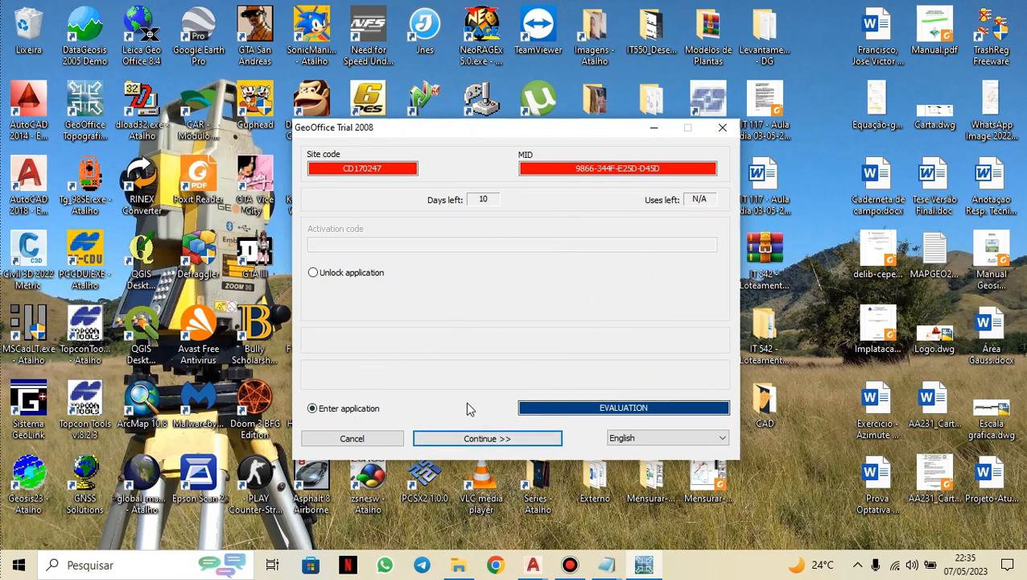
left_click(537, 446)
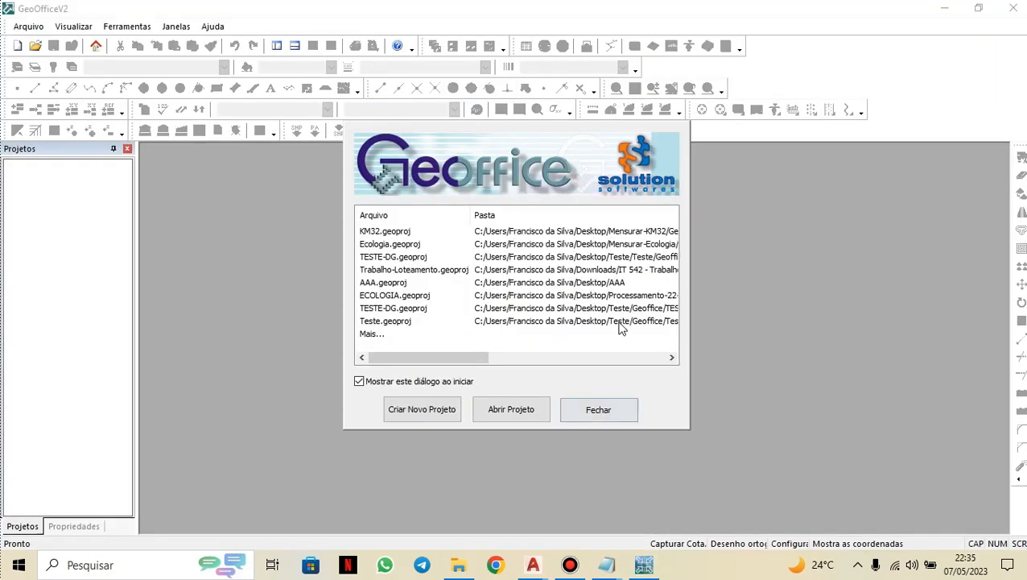
View the contents of the Levantamento - DG survey folder in File Explorer.
left_click(456, 564)
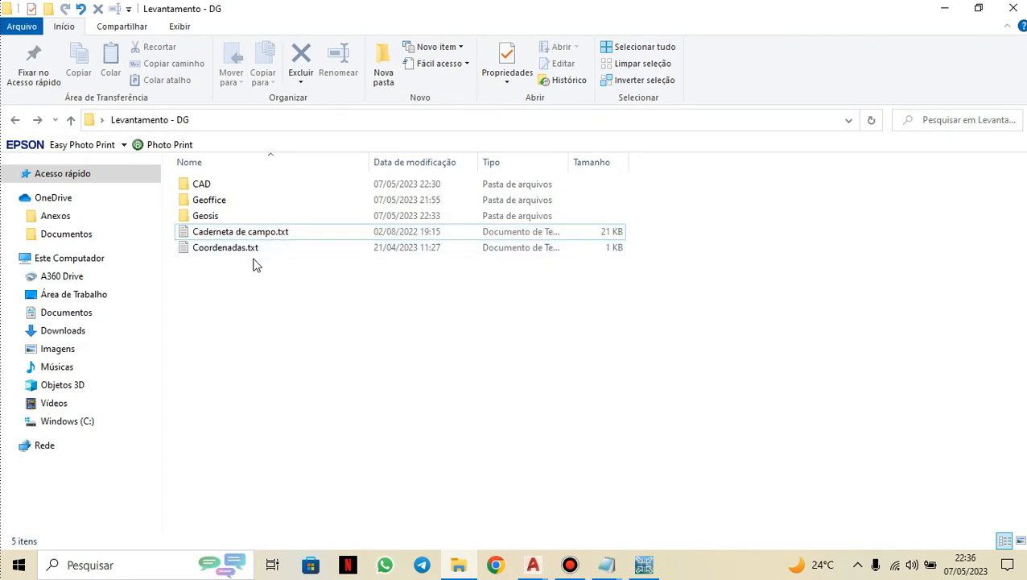
left_click(937, 8)
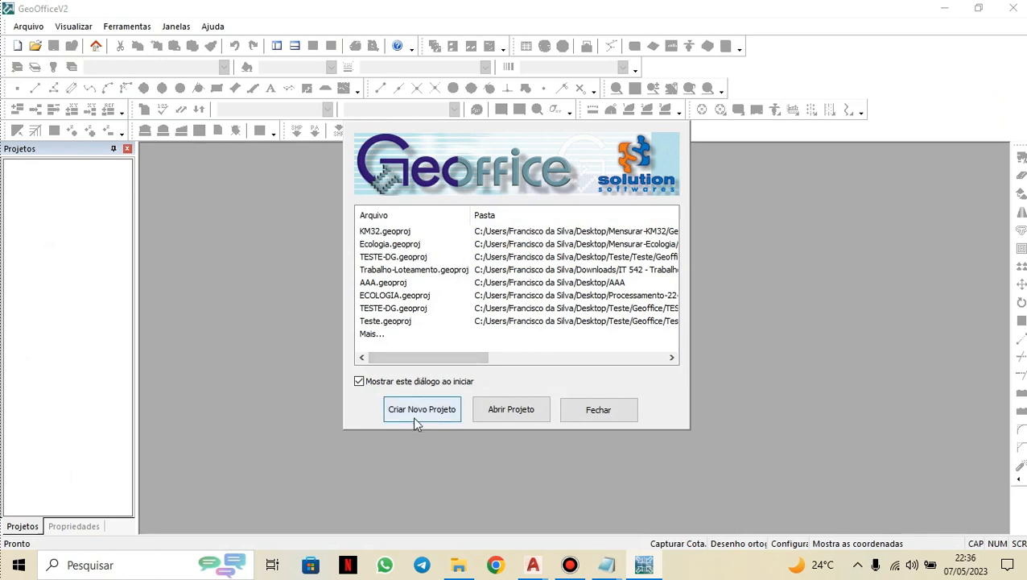
Start a new project named Levantamento-DG and set its location to the Geoffice folder inside Desktop's Levantamento - DG.
left_click(436, 411)
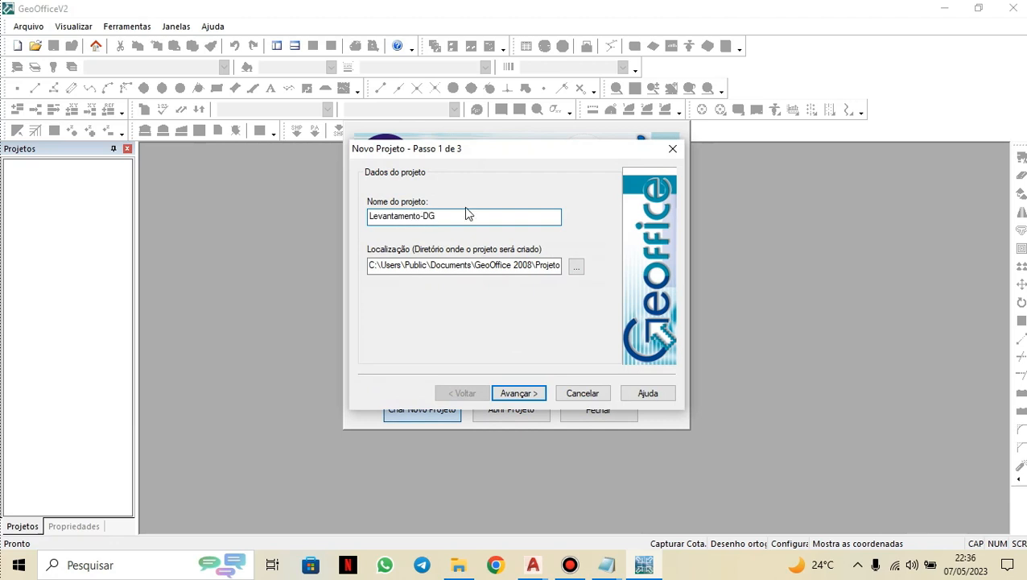
left_click(576, 267)
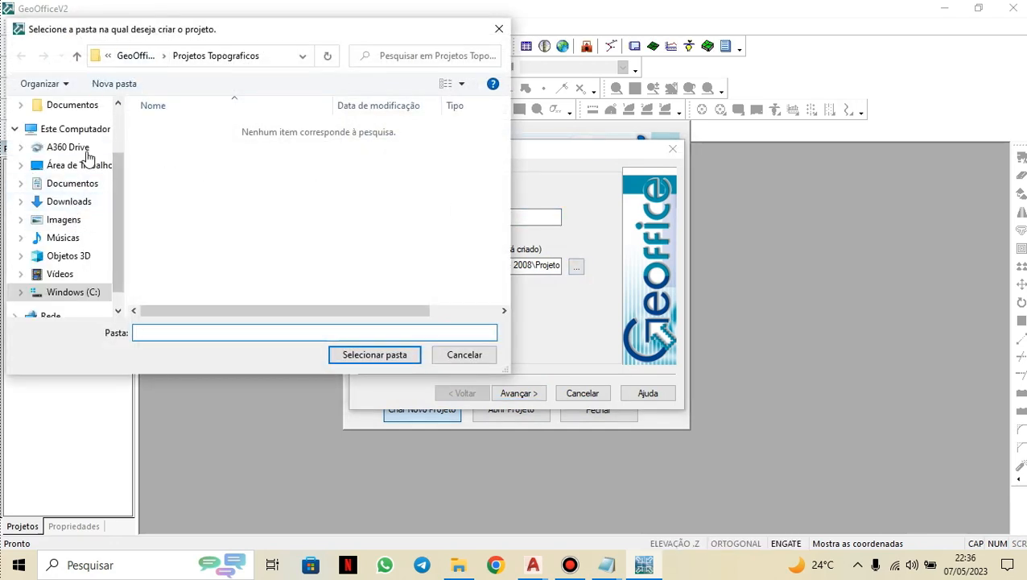
left_click(69, 165)
scroll(209, 233, "down", 2)
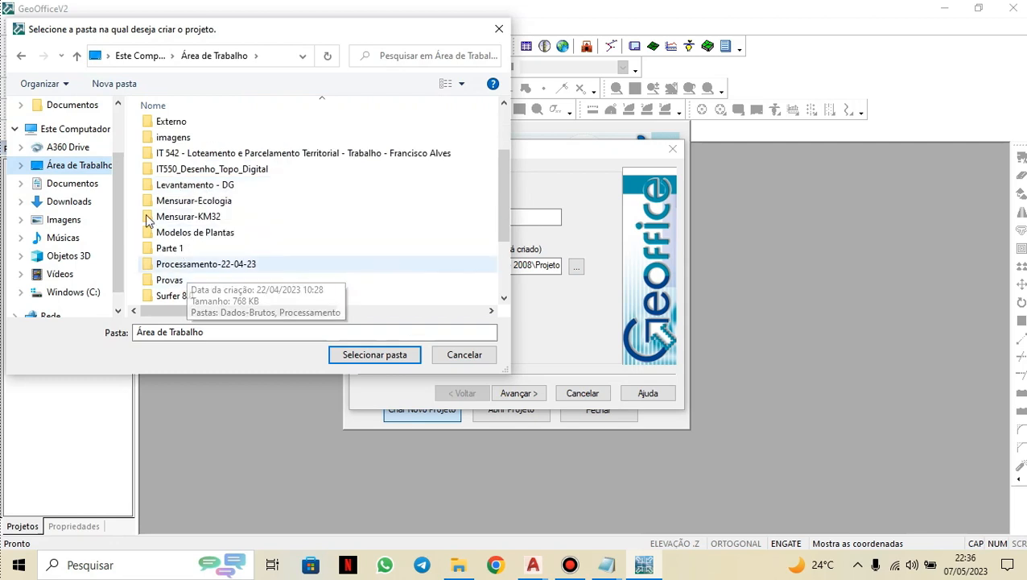
scroll(208, 229, "down", 2)
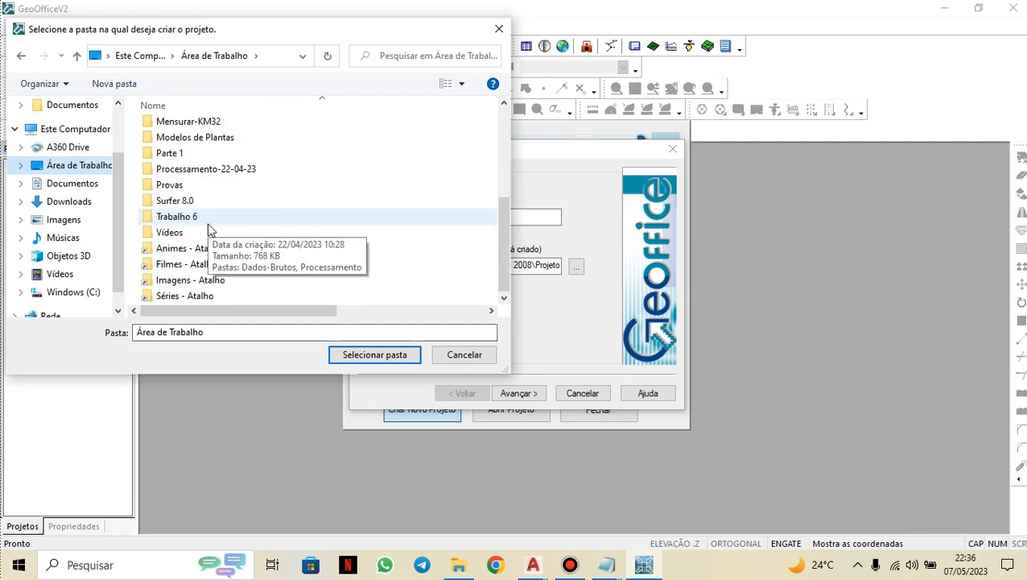
scroll(209, 229, "up", 4)
scroll(208, 229, "down", 2)
double_click(197, 233)
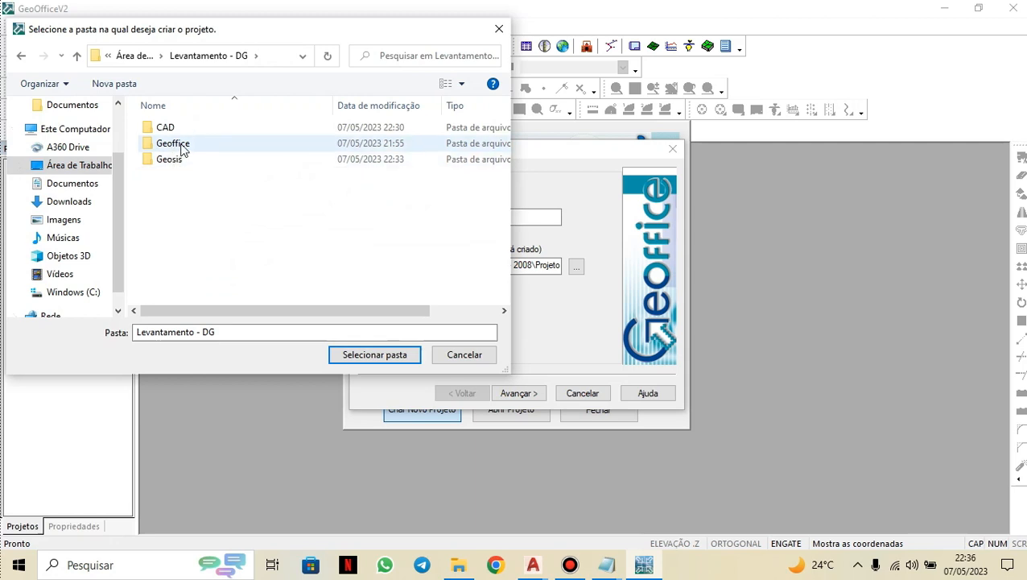
double_click(184, 145)
left_click(379, 354)
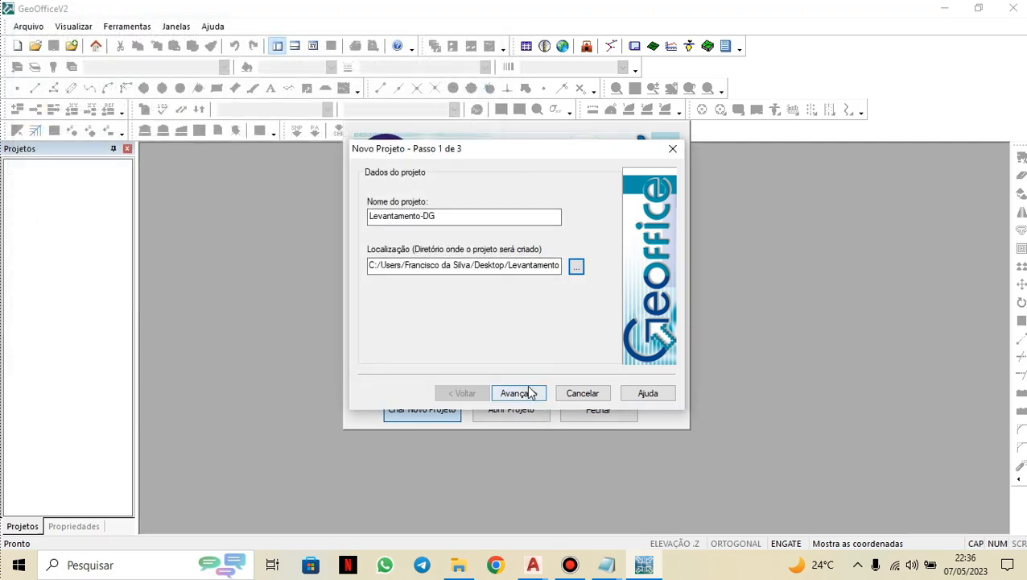
Advance through the remaining wizard pages with default data and finish creating the project.
left_click(527, 393)
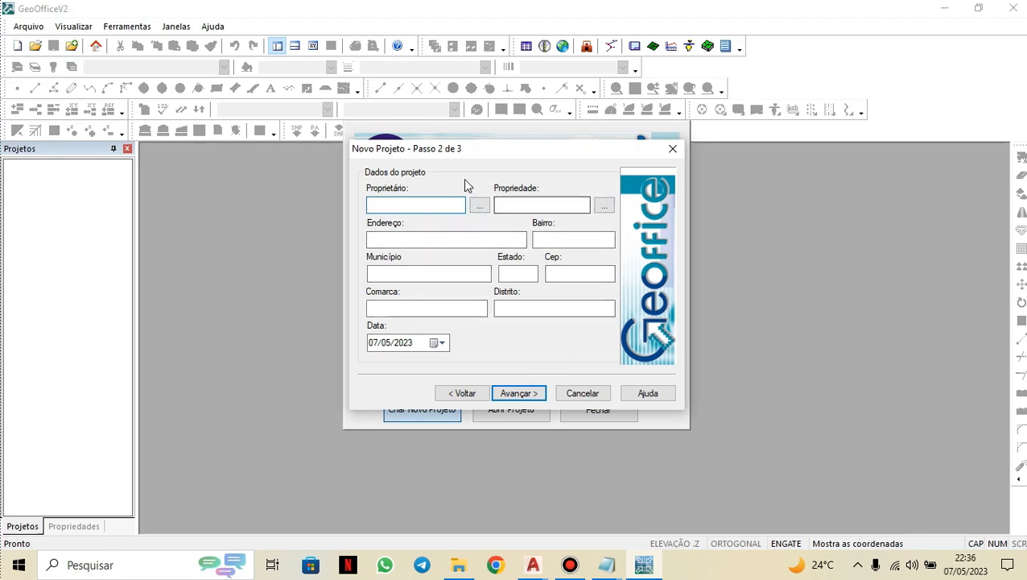
left_click(523, 394)
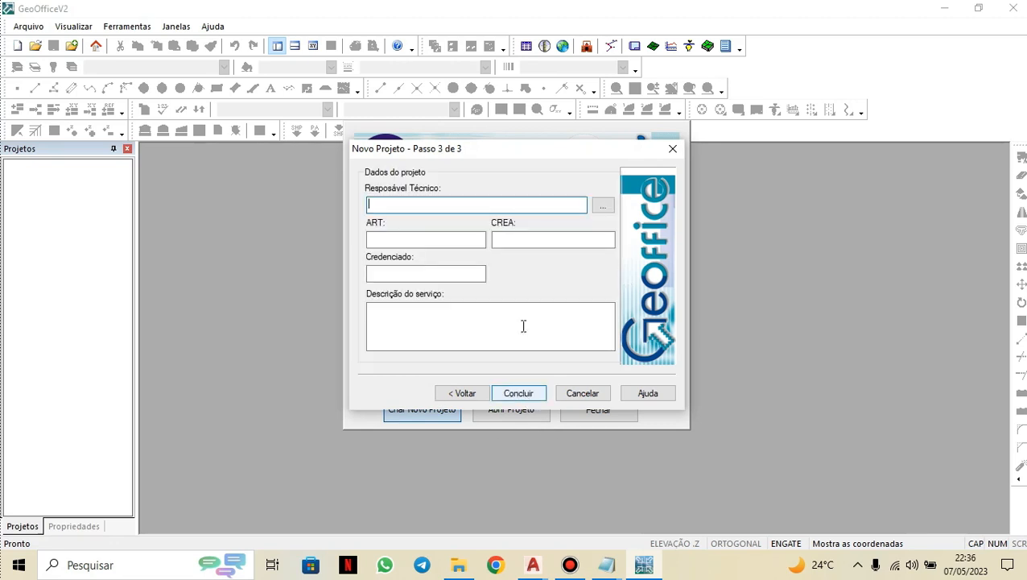
left_click(523, 395)
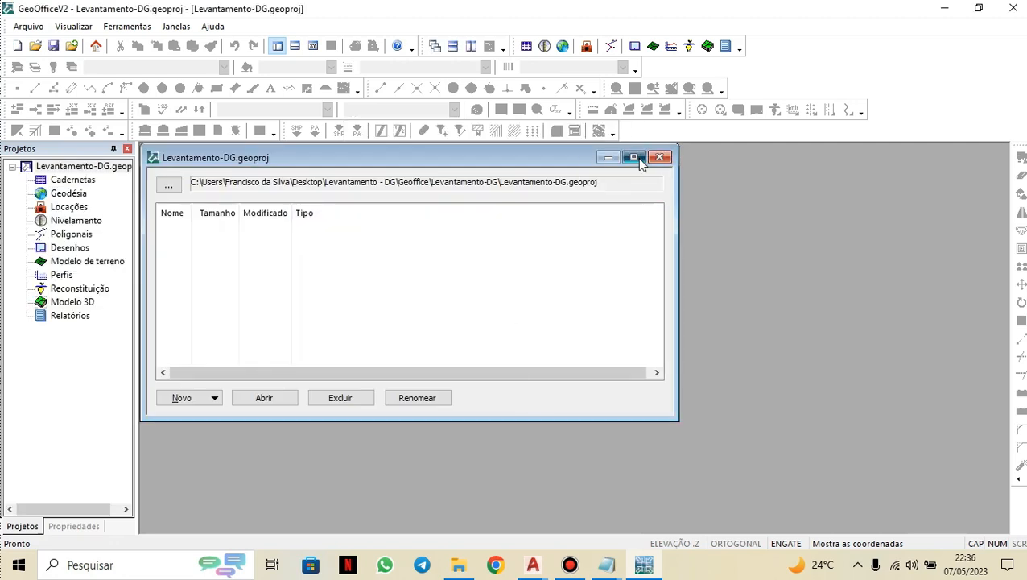
Import the file Caderneta de campo.txt from the Levantamento - DG folder.
left_click(633, 156)
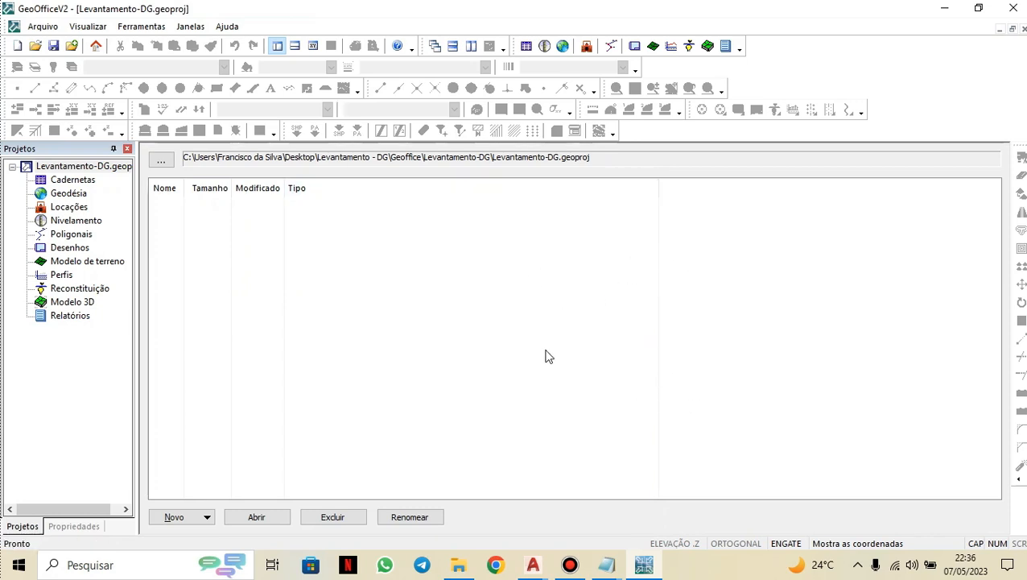
left_click(40, 27)
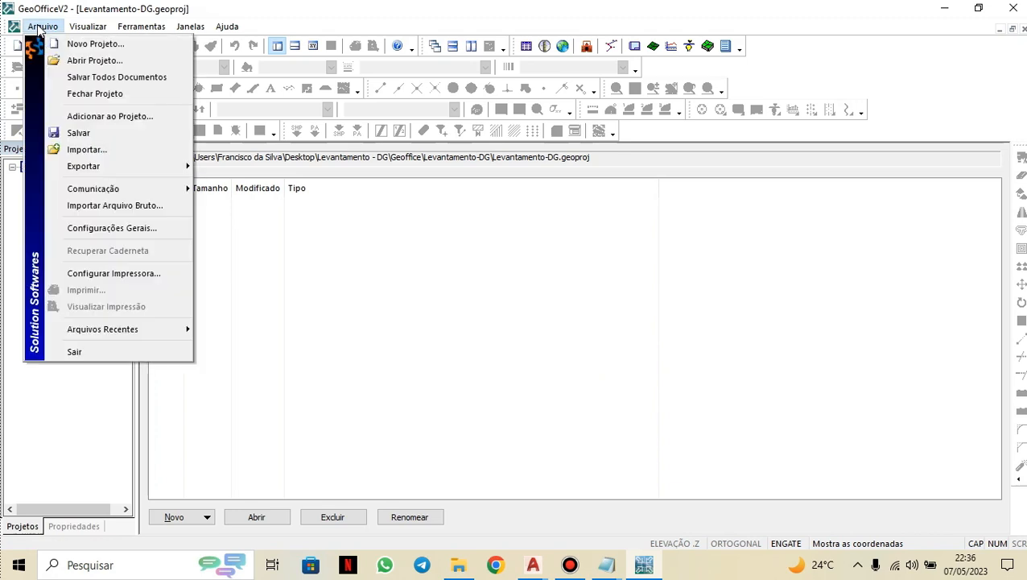
left_click(108, 153)
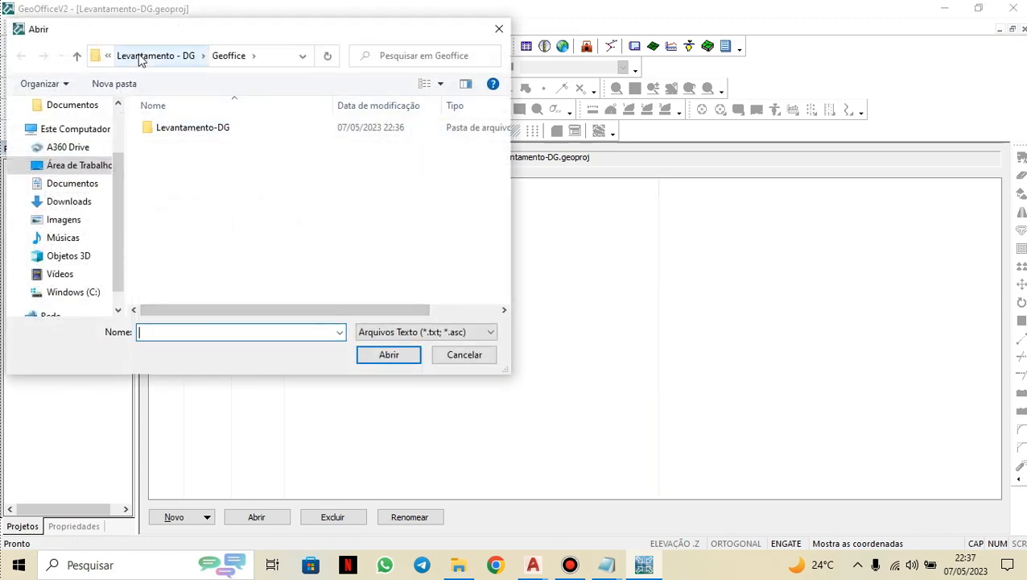
left_click(139, 54)
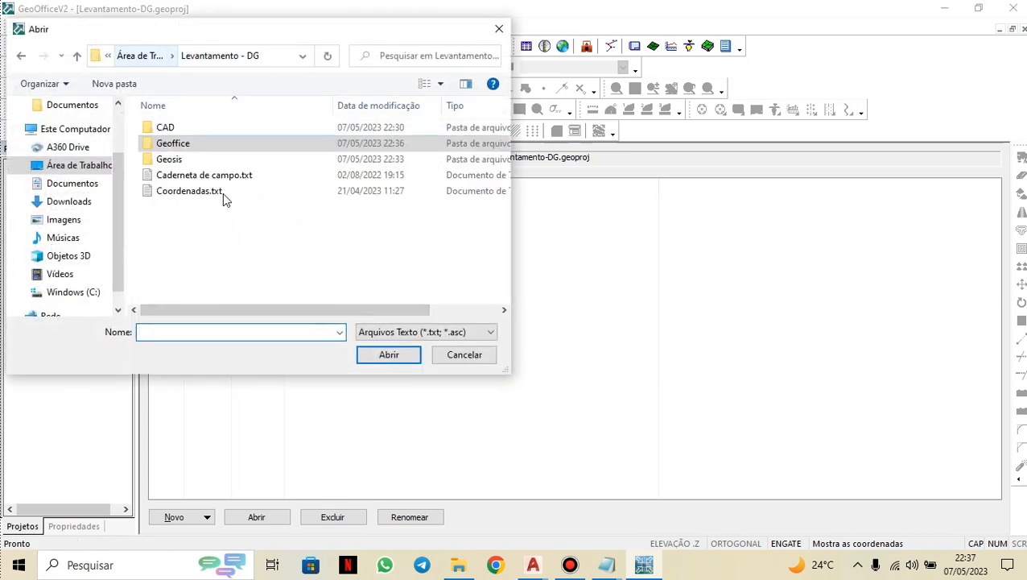
left_click(171, 177)
left_click(386, 355)
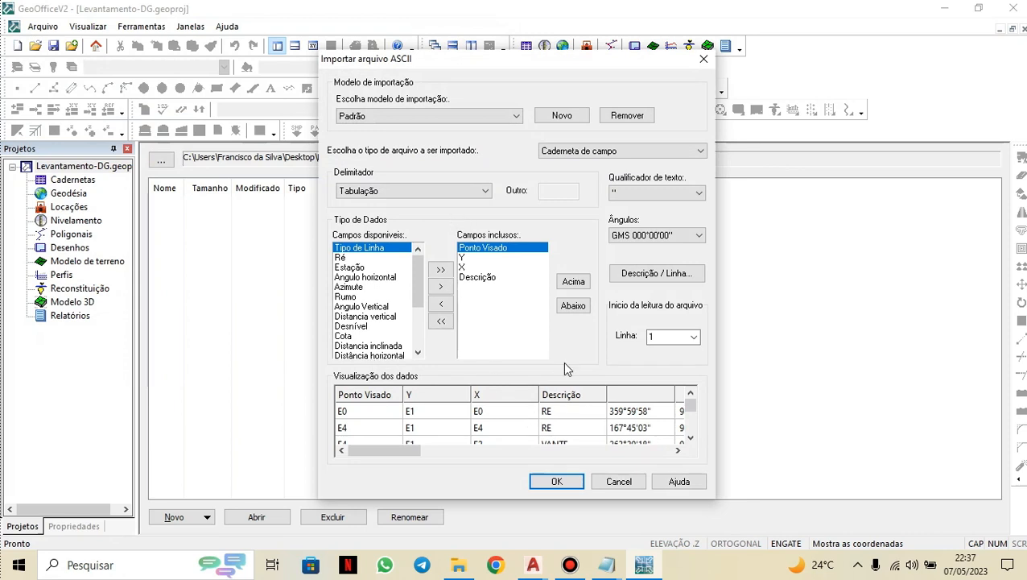
Clear the included fields and add Ré, Estação, Ponto Visado, Descrição and Angulo horizontal in that order.
left_click(441, 322)
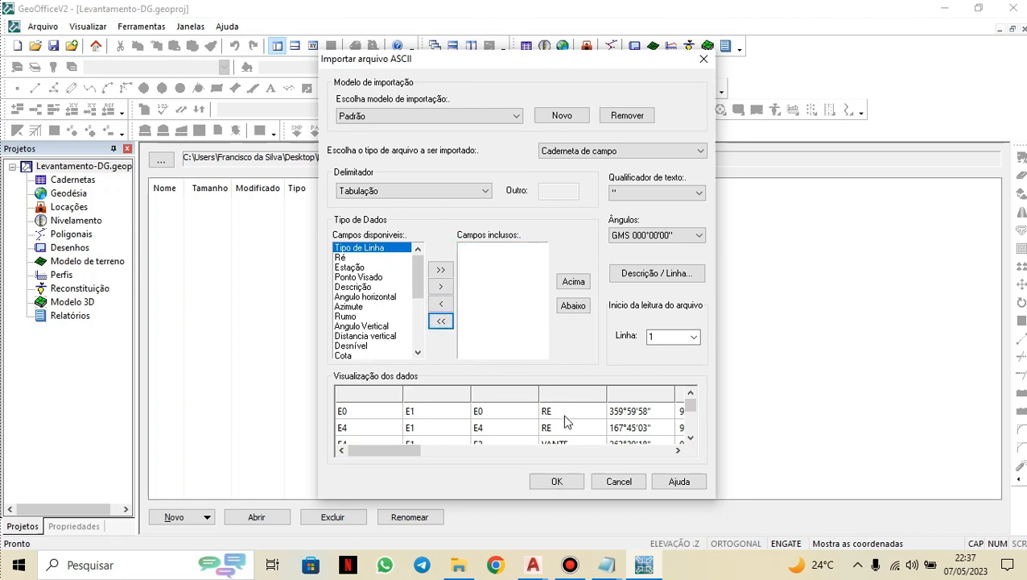
left_click(351, 259)
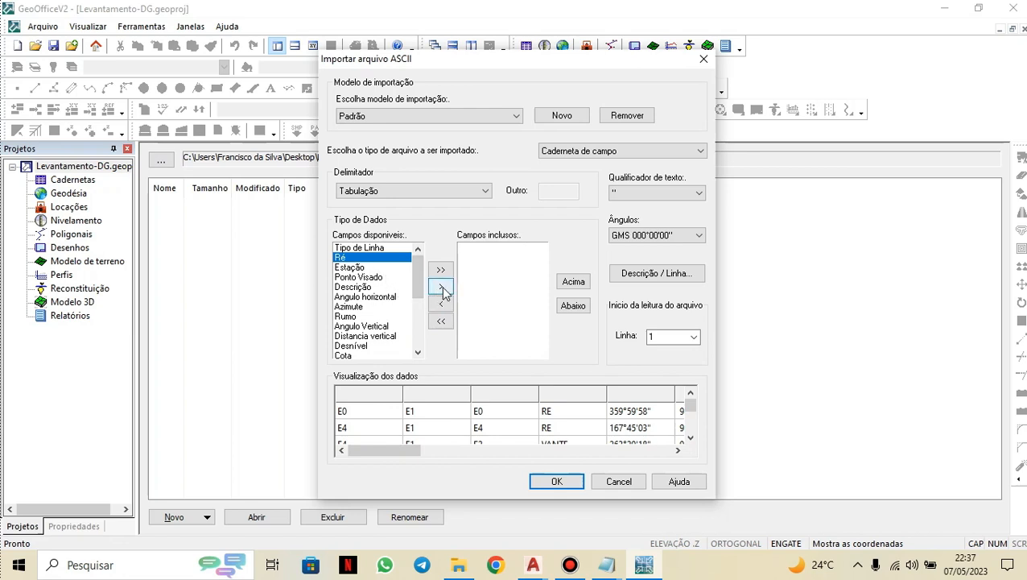
left_click(443, 289)
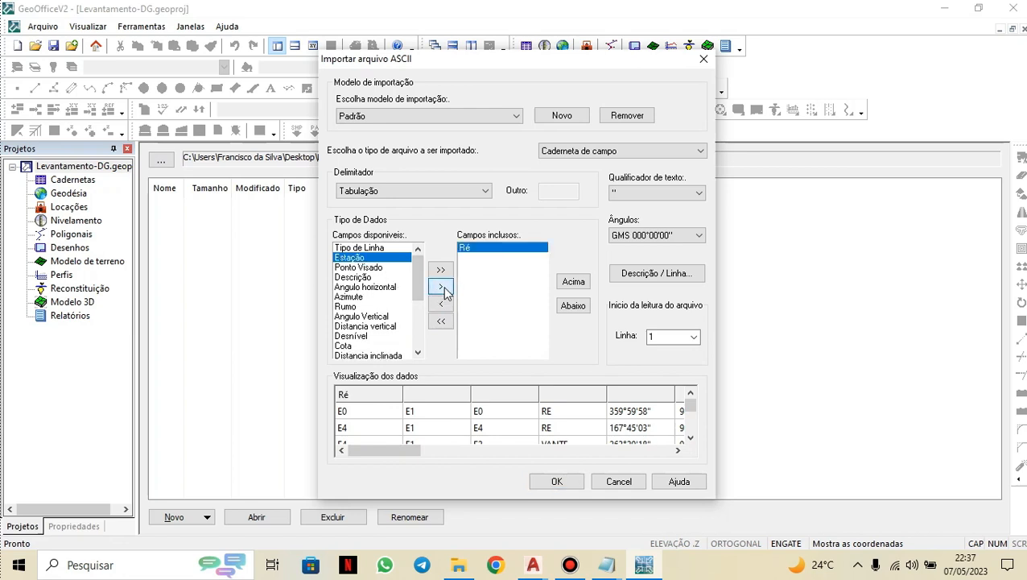
left_click(443, 288)
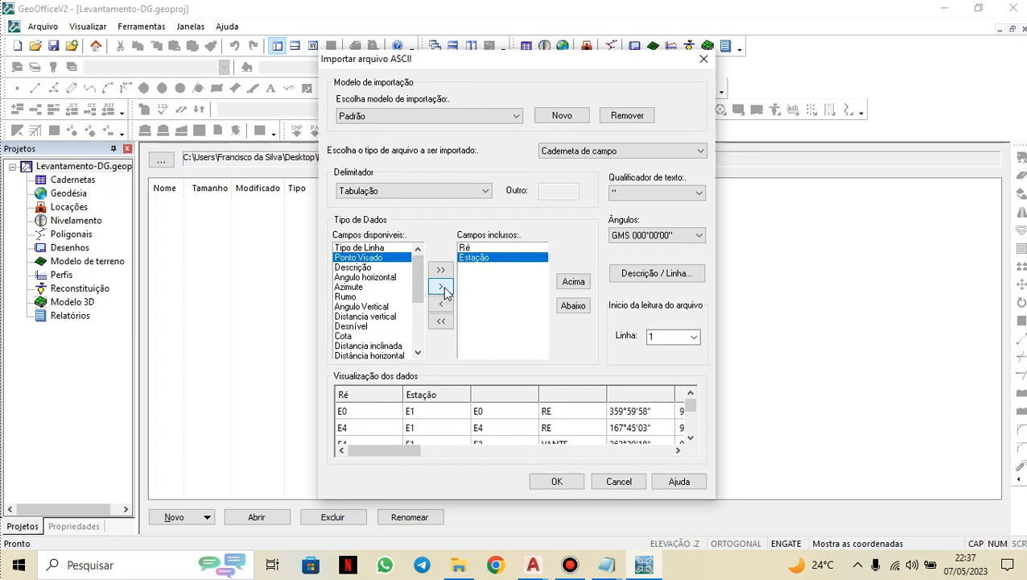
left_click(443, 288)
left_click(443, 288)
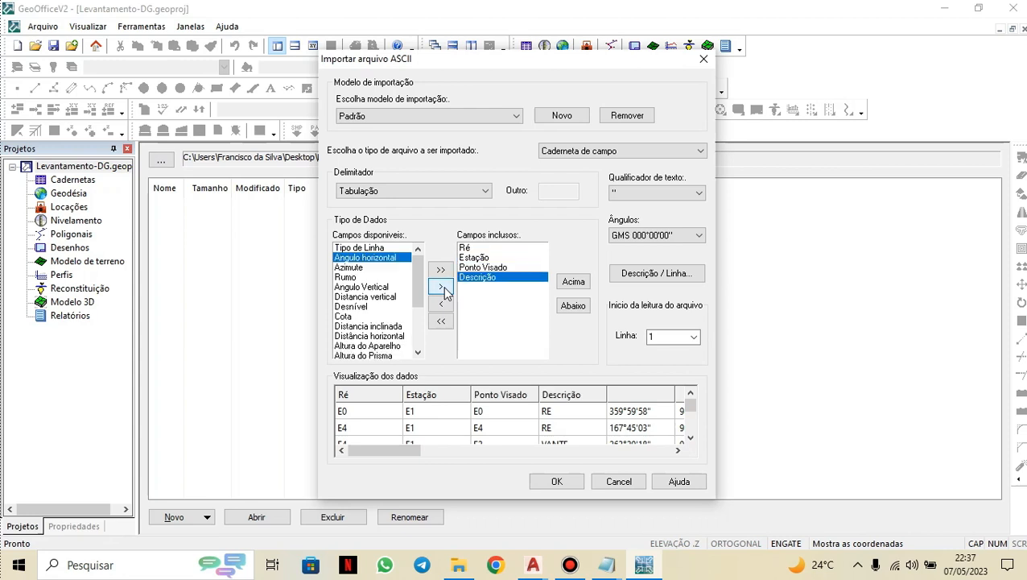
left_click(443, 288)
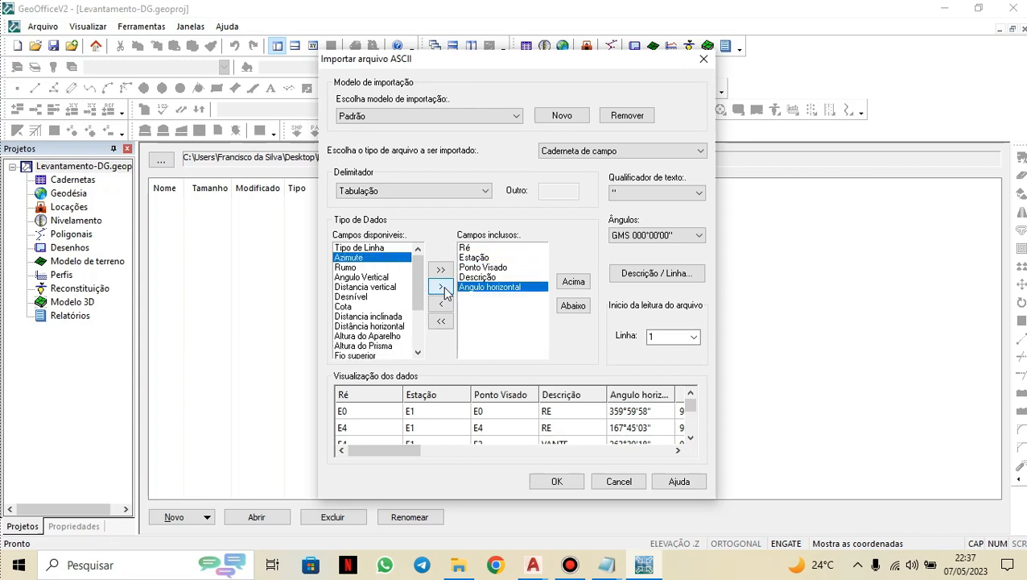
Add Angulo Vertical, Distancia inclinada, Altura do Aparelho and Altura do Prisma to the included fields.
left_click(378, 277)
left_click(441, 287)
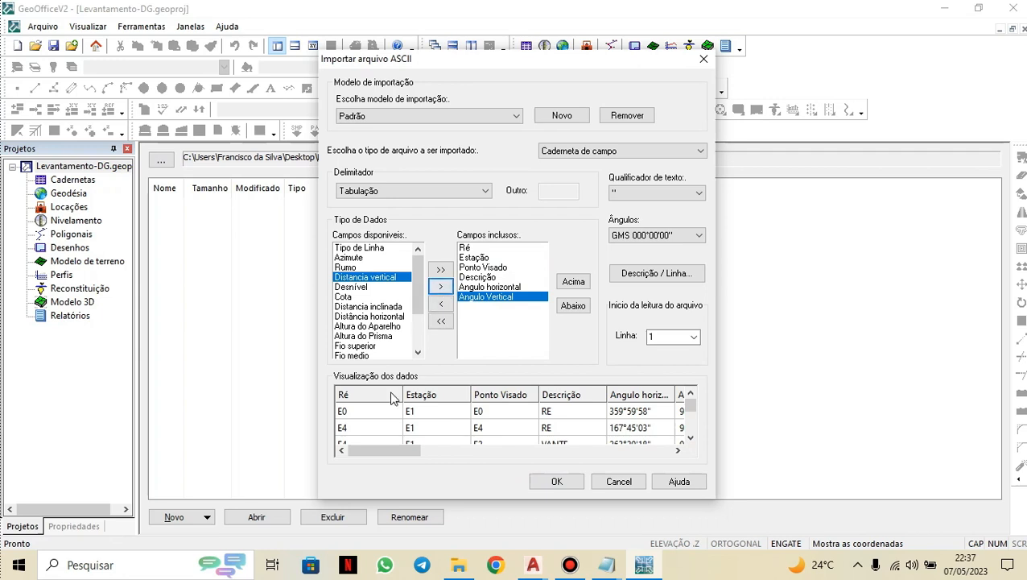
left_click(384, 306)
left_click(441, 286)
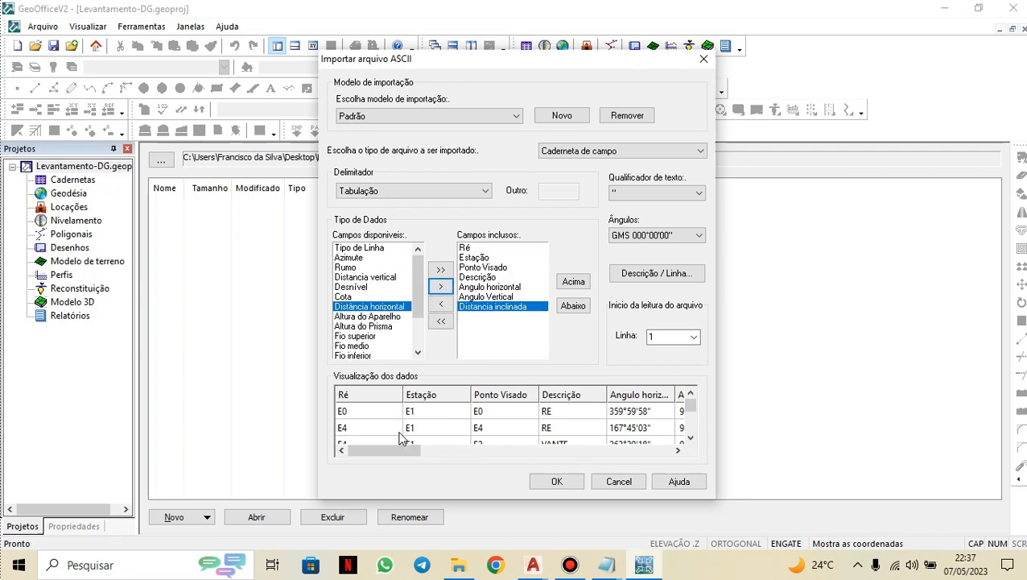
left_click_drag(408, 451, 475, 450)
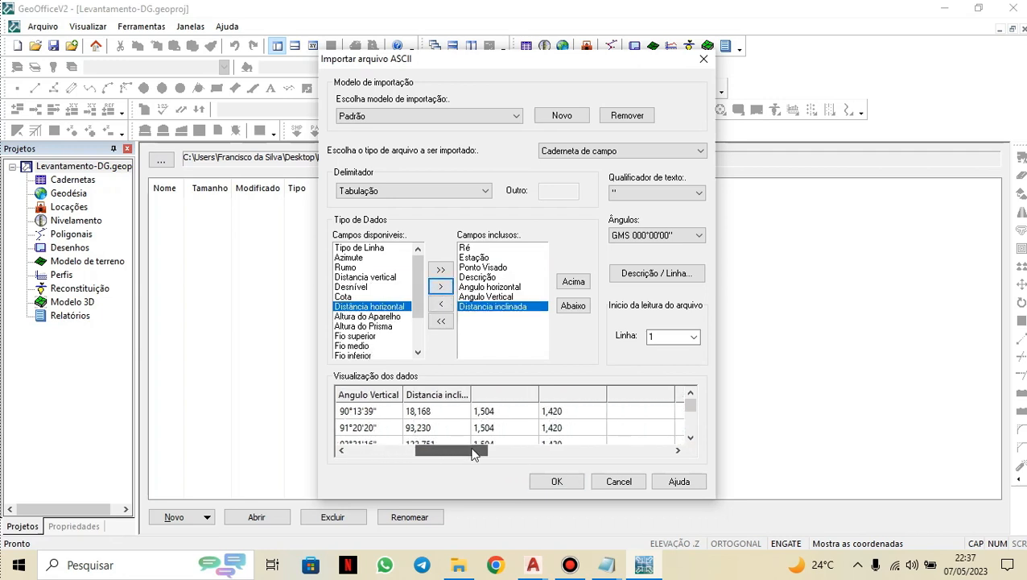
left_click(375, 316)
left_click(442, 287)
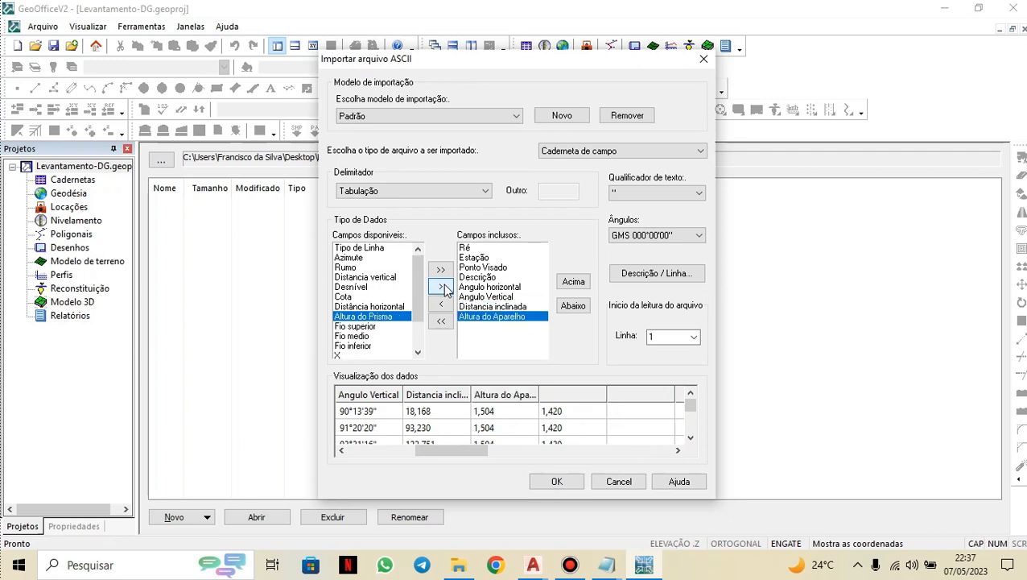
left_click(441, 288)
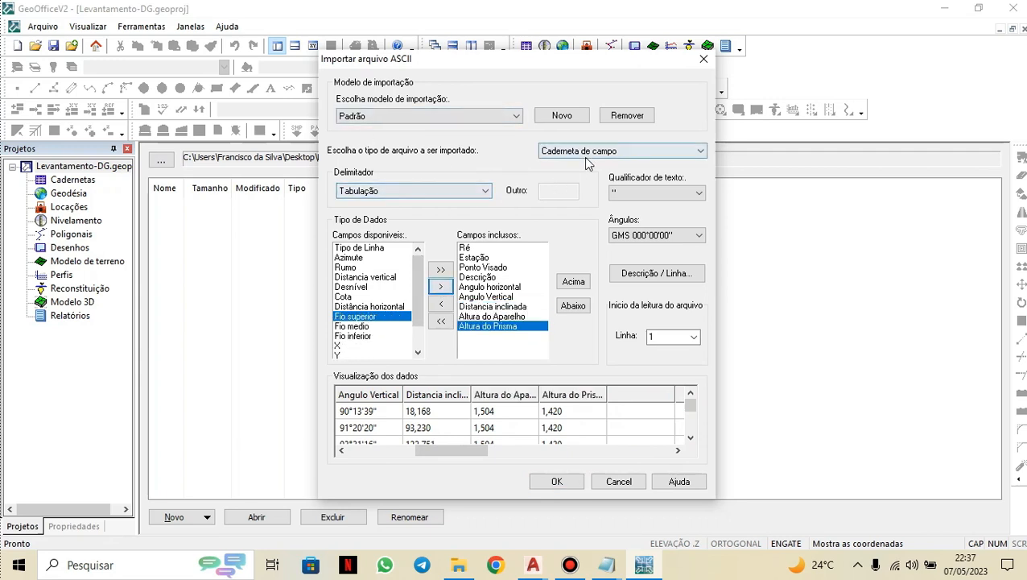
Check the delimiter, file type and angle format options of the import.
left_click(479, 194)
left_click(480, 194)
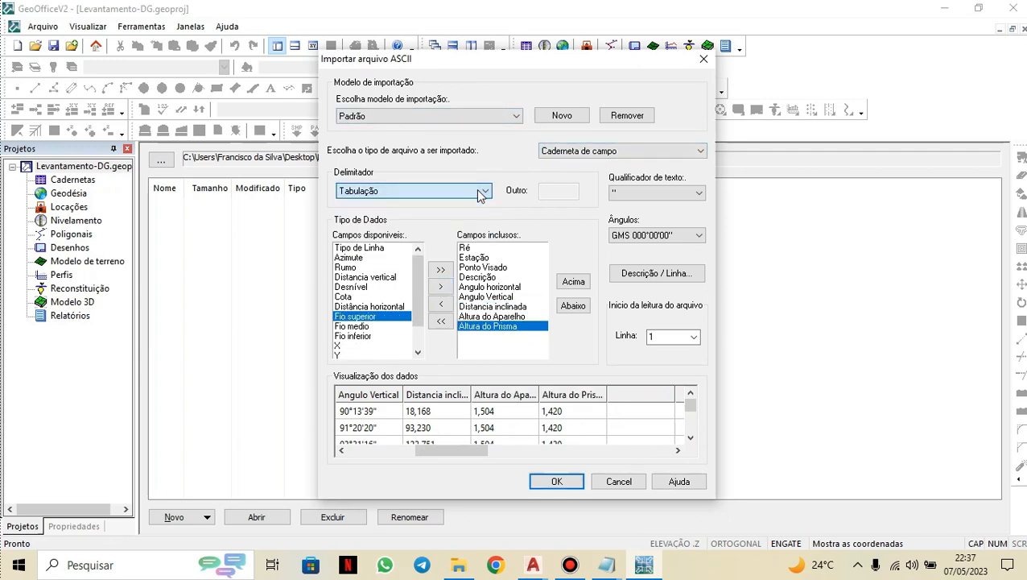
left_click(676, 153)
left_click(654, 162)
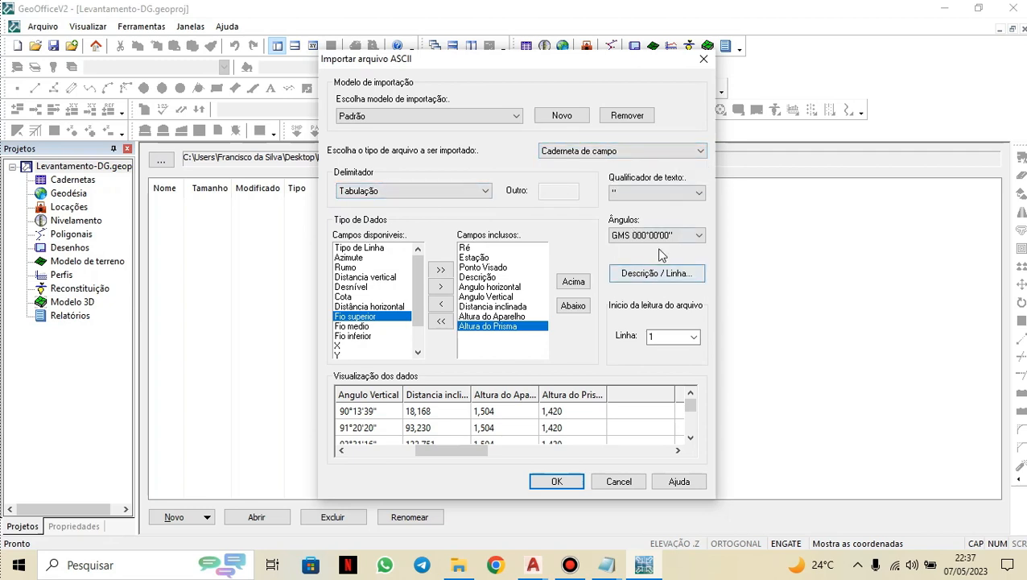
left_click(695, 235)
left_click(695, 235)
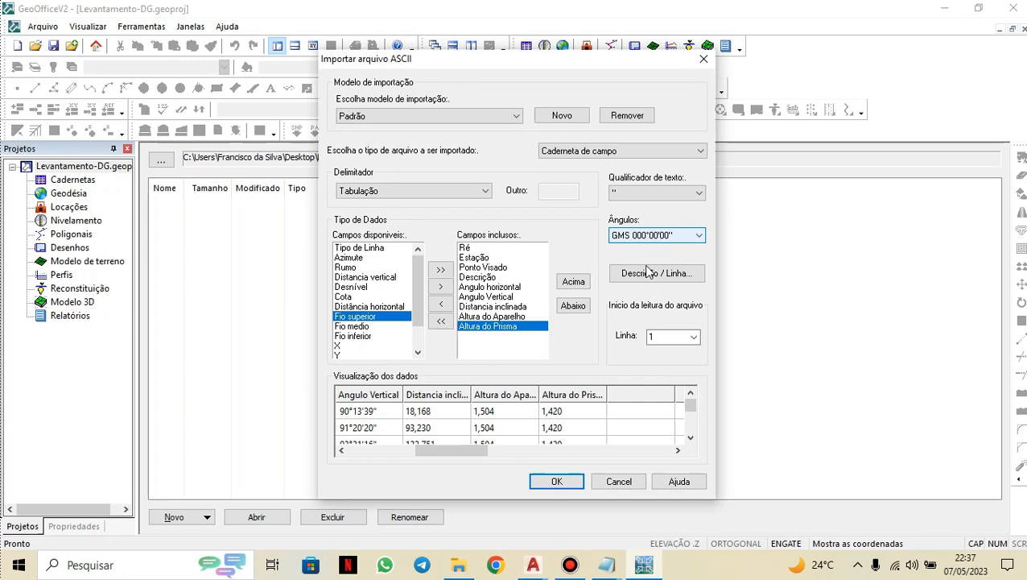
Confirm the import and accept Levantamento as the field book name.
left_click(557, 485)
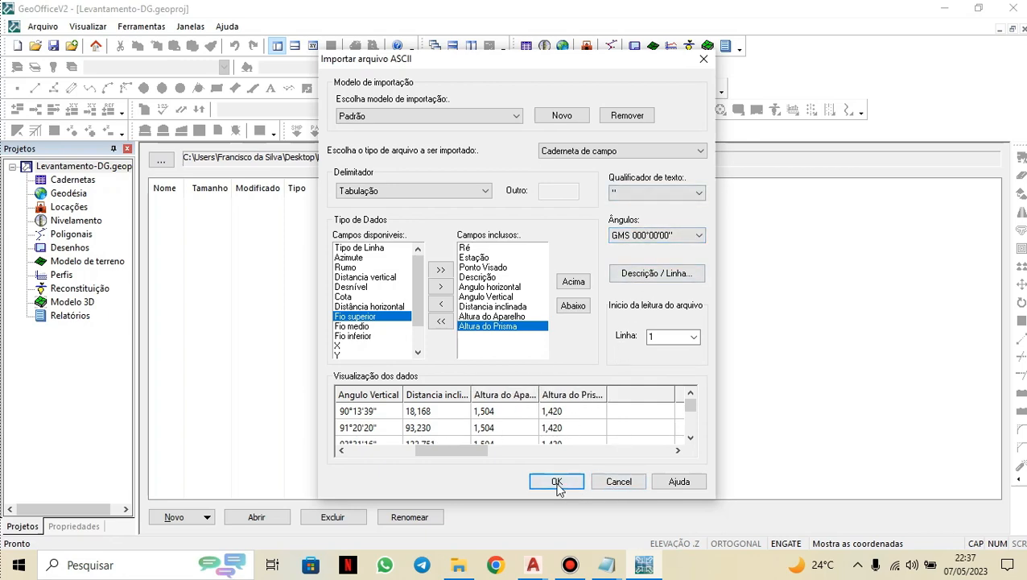
left_click(555, 487)
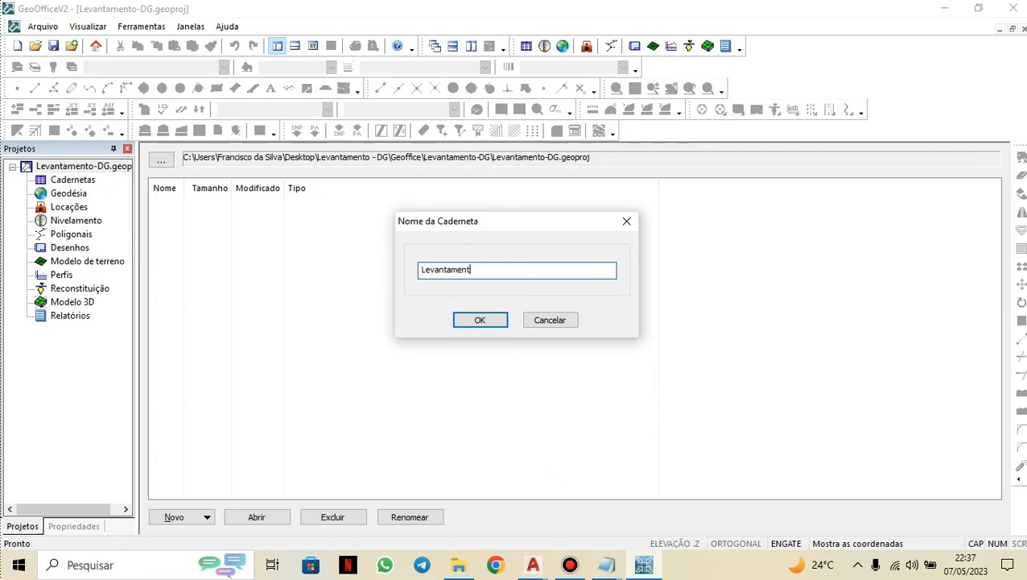
left_click(475, 319)
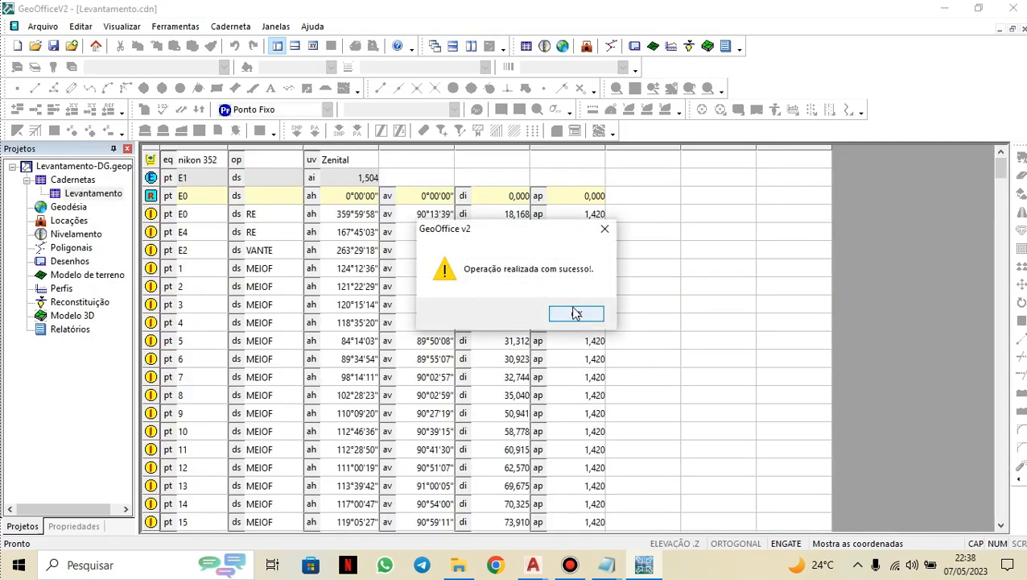
Delete the zeroed reference row E0 directly under station E1.
left_click(577, 314)
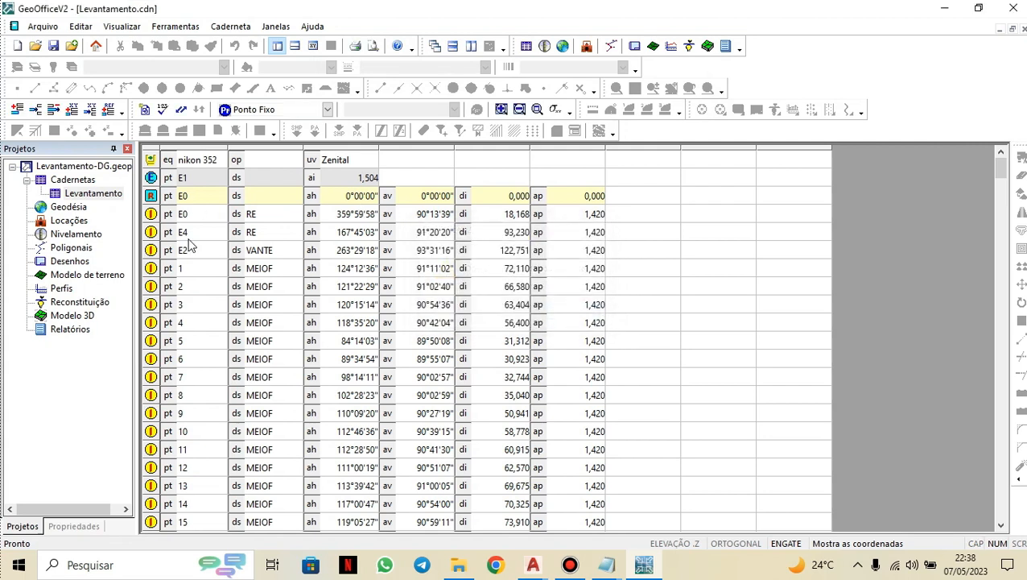
left_click(260, 196)
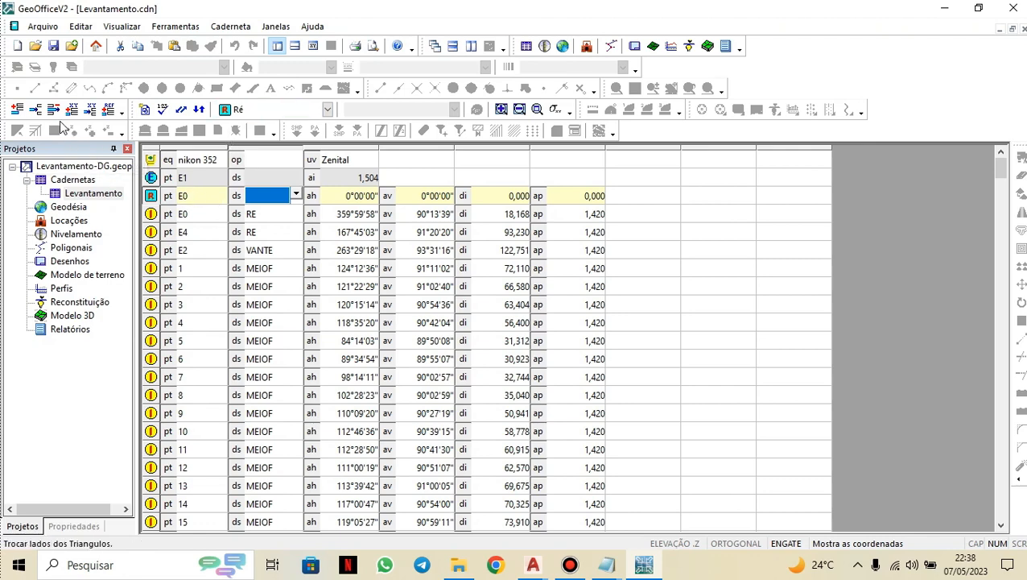
left_click(54, 115)
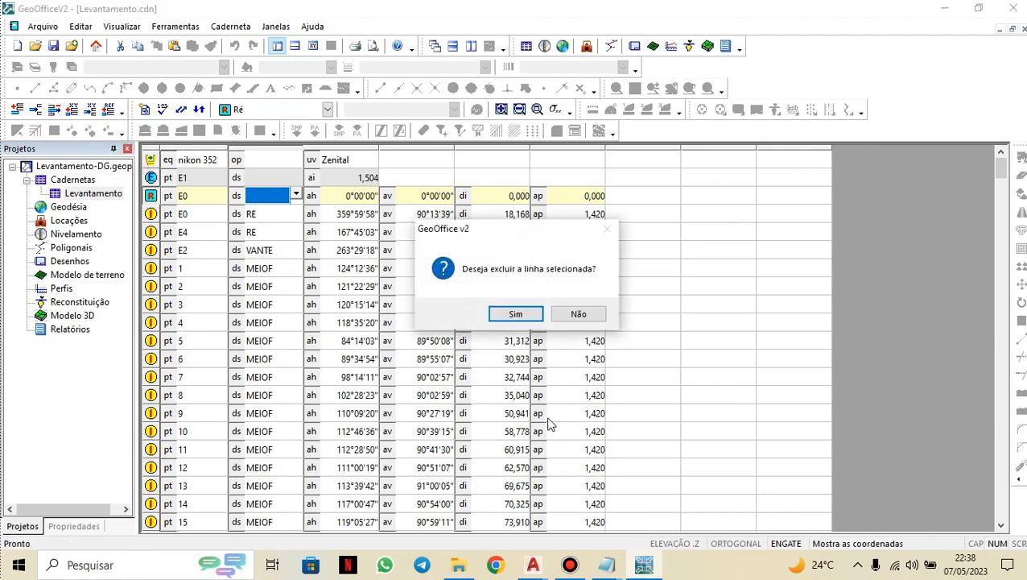
left_click(519, 314)
Delete the zeroed reference row E1 directly under station E2.
scroll(333, 314, "down", 2)
scroll(333, 314, "down", 20)
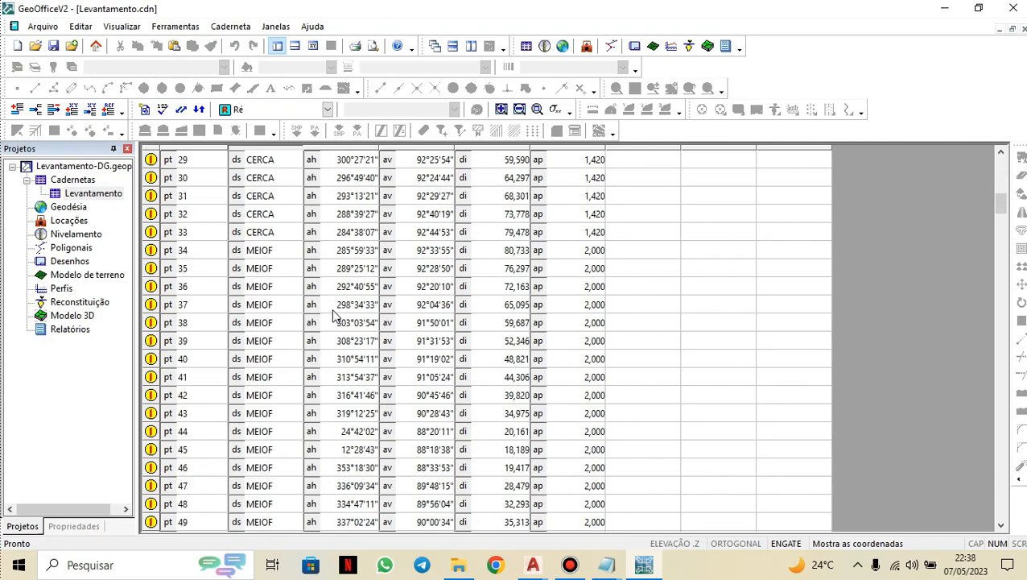
scroll(336, 317, "down", 10)
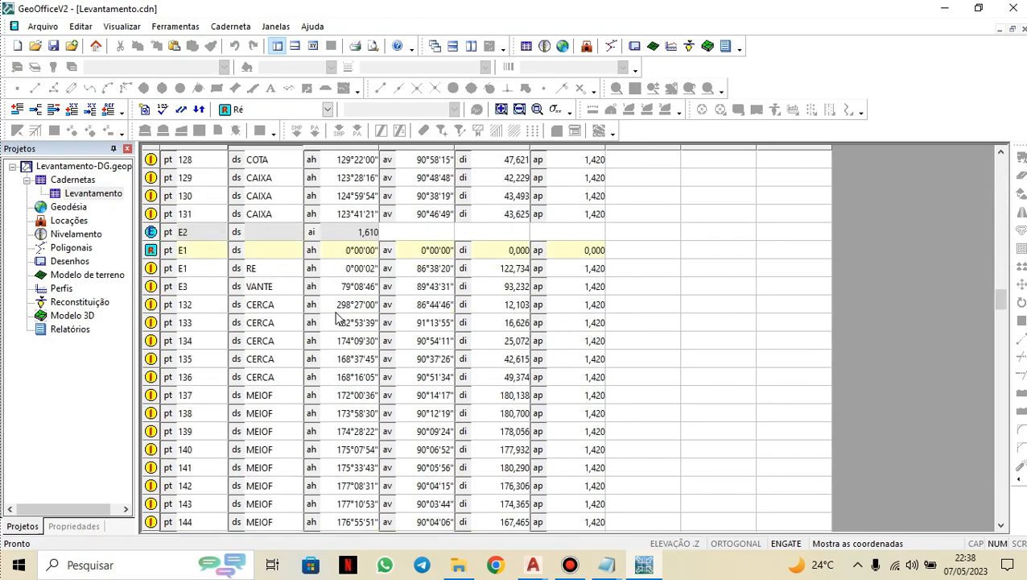
scroll(242, 297, "up", 1)
left_click(211, 304)
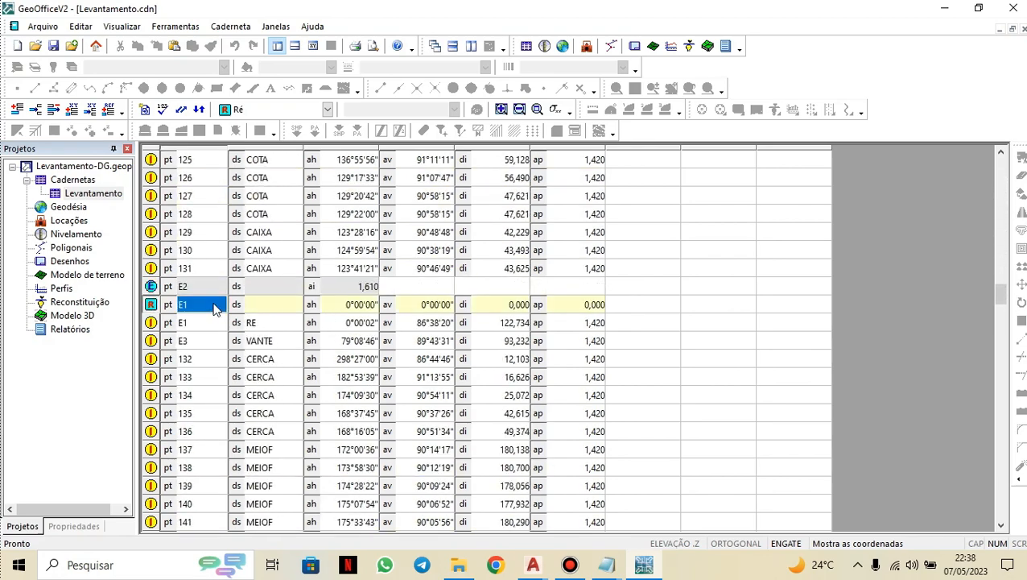
left_click(53, 110)
left_click(518, 314)
Delete the zeroed reference row E2 directly under station E3.
scroll(238, 324, "down", 20)
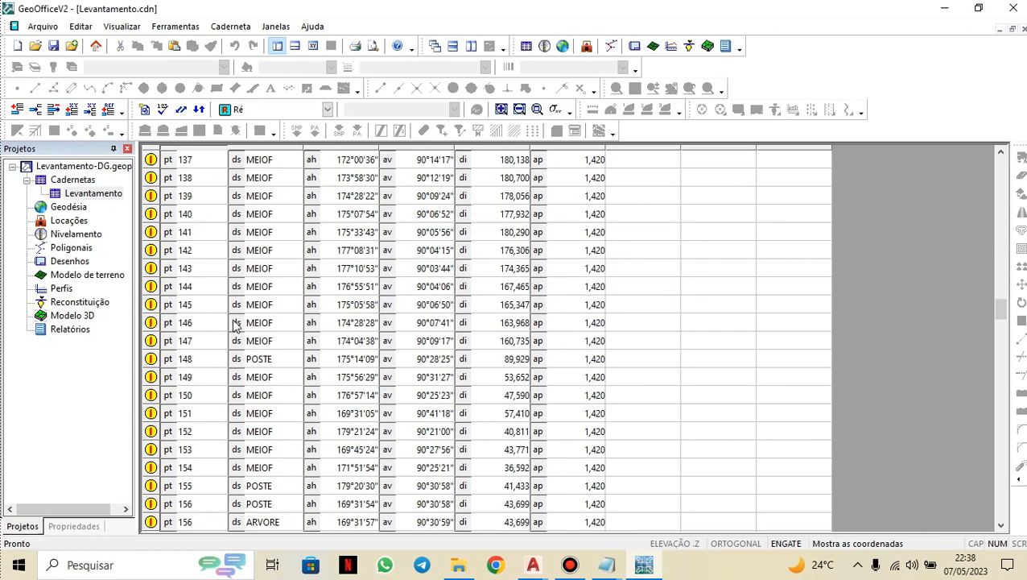
scroll(239, 323, "down", 4)
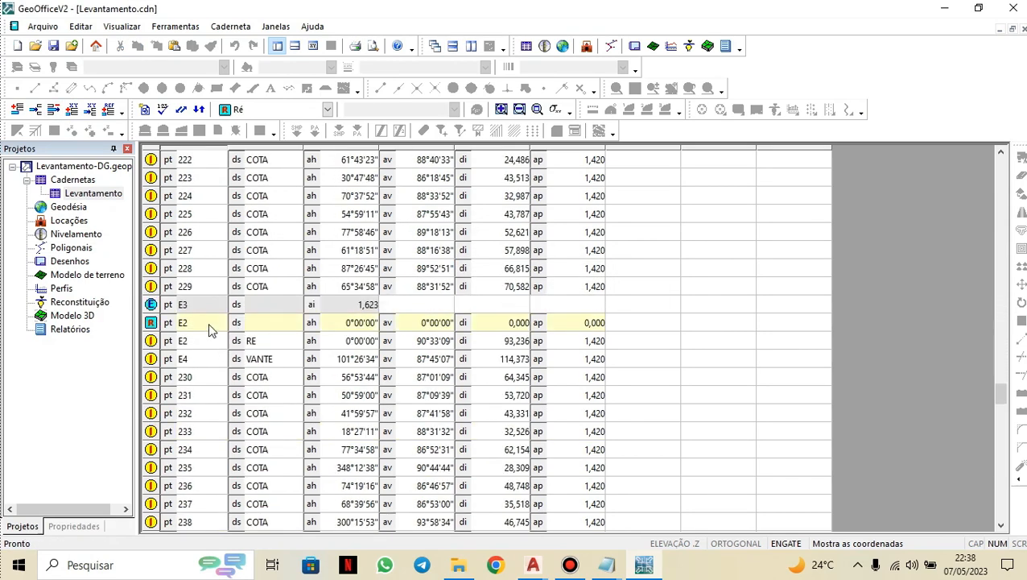
left_click(209, 323)
left_click(53, 109)
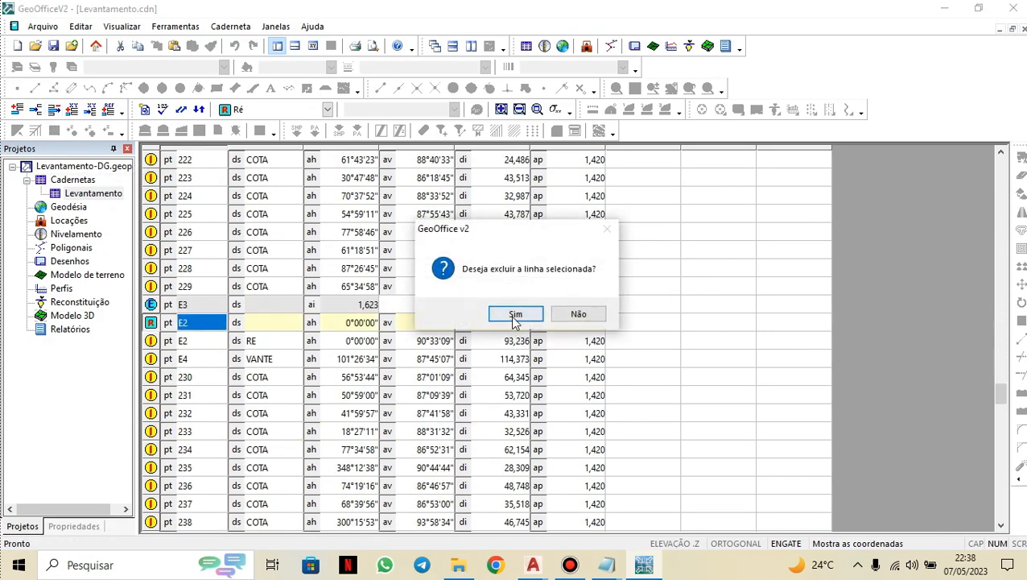
left_click(515, 314)
Delete the zeroed reference row E3 directly under station E4.
scroll(265, 379, "down", 17)
scroll(270, 370, "down", 5)
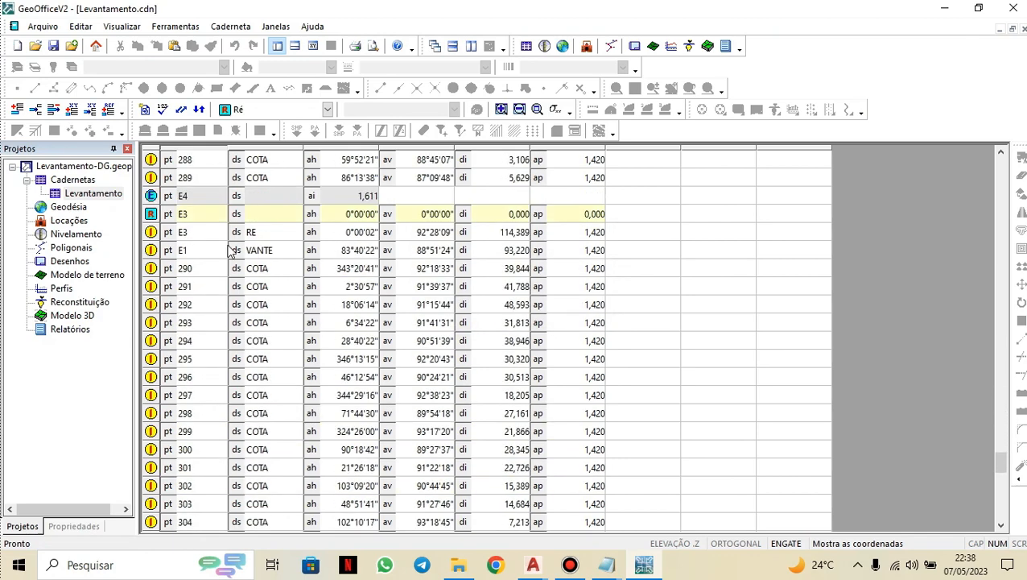
left_click(214, 214)
left_click(53, 109)
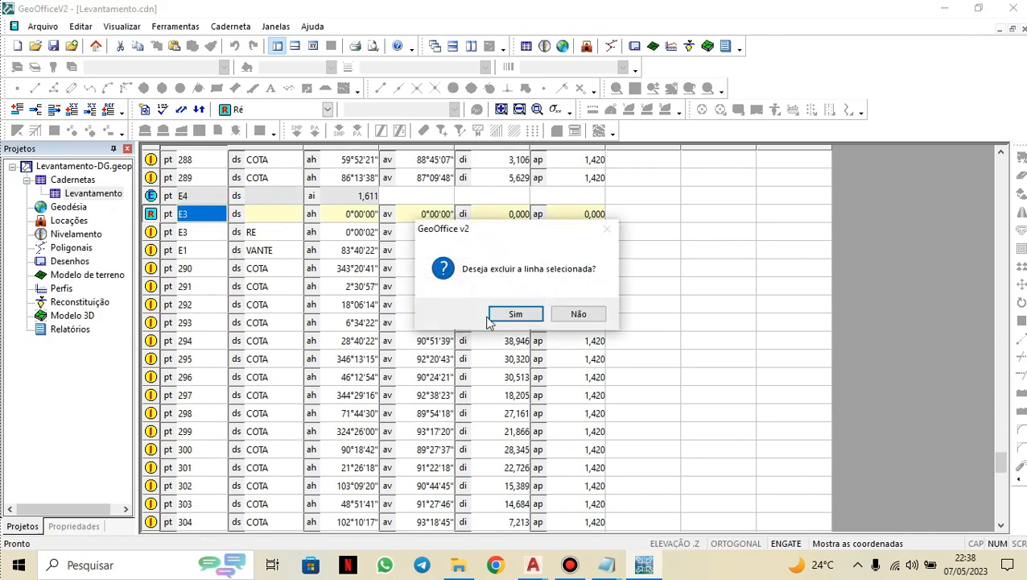
left_click(493, 313)
Set the E0 observation row under station E1 to the Ré operation type.
scroll(298, 400, "down", 15)
scroll(274, 467, "up", 19)
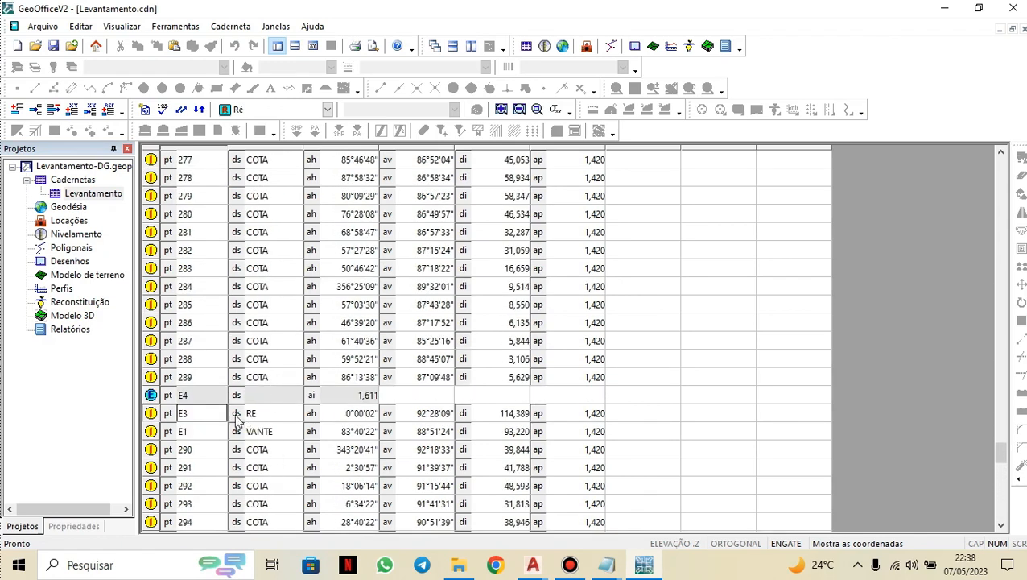
left_click(210, 425)
left_click(279, 415)
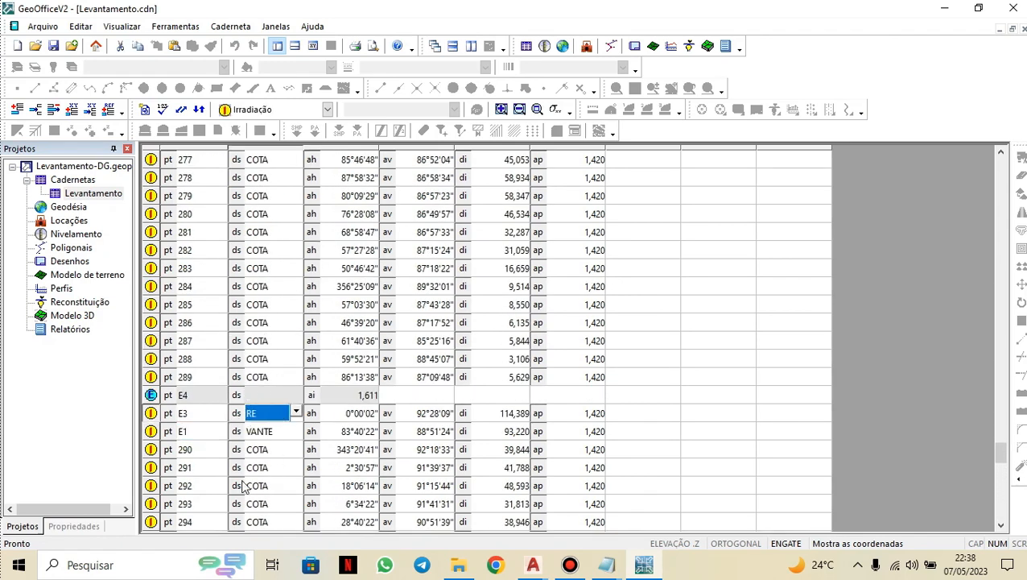
left_click(266, 436)
left_click(282, 414)
left_click_drag(1001, 452, 1001, 166)
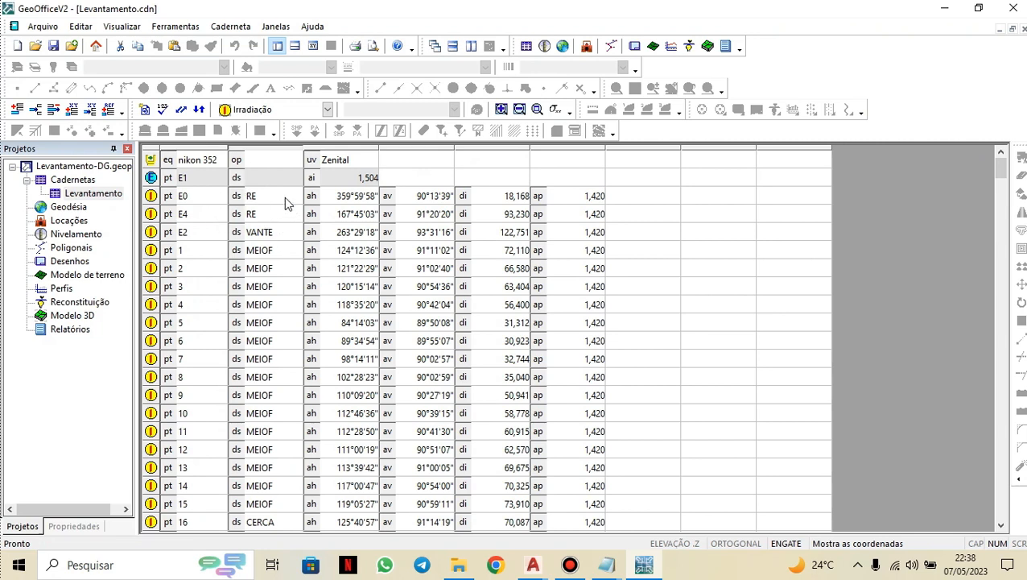
left_click(202, 196)
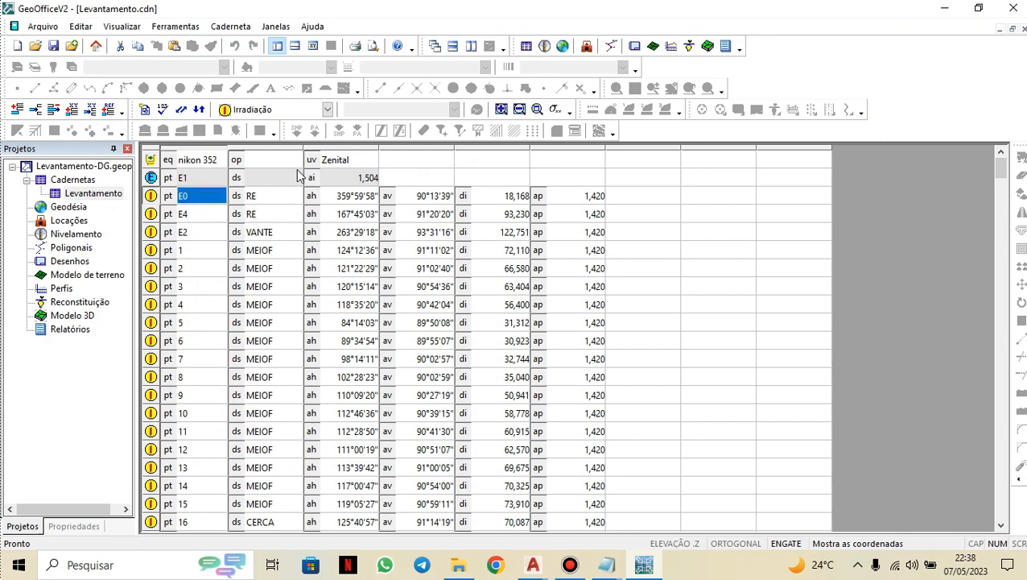
left_click(328, 110)
left_click(272, 156)
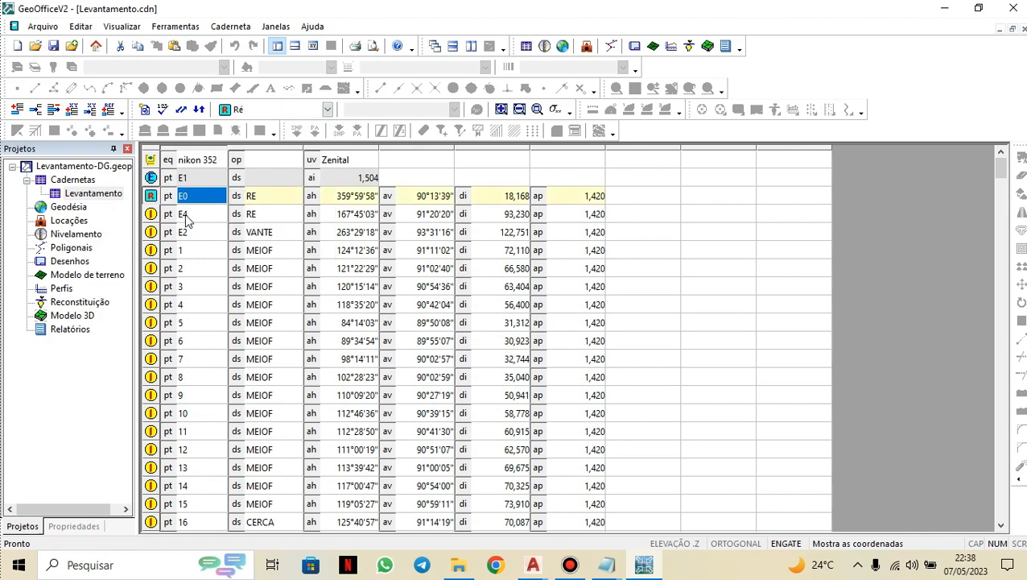
Set the E2 observation row under station E1 to the Vante operation type.
left_click(273, 234)
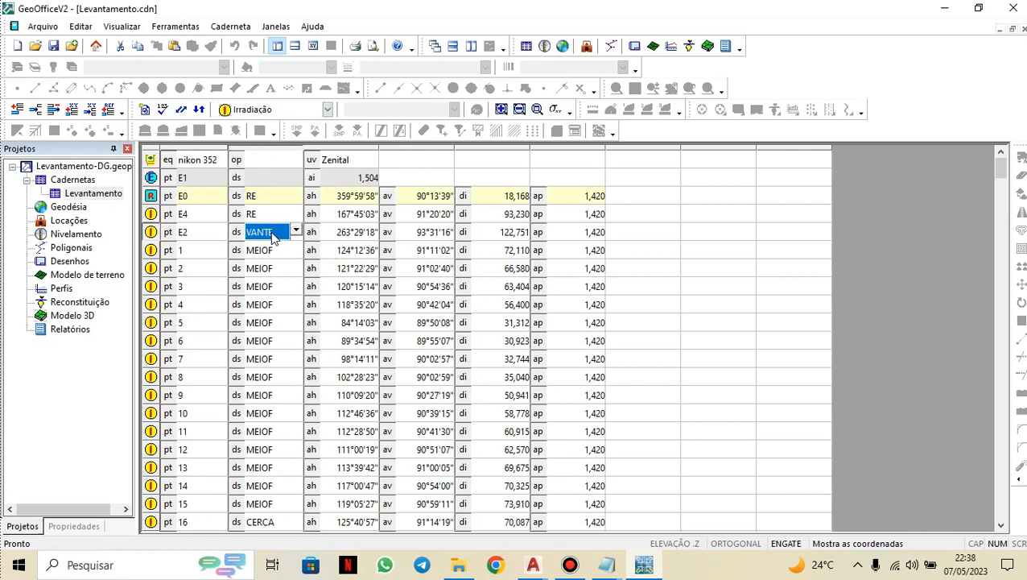
left_click(328, 108)
left_click(256, 181)
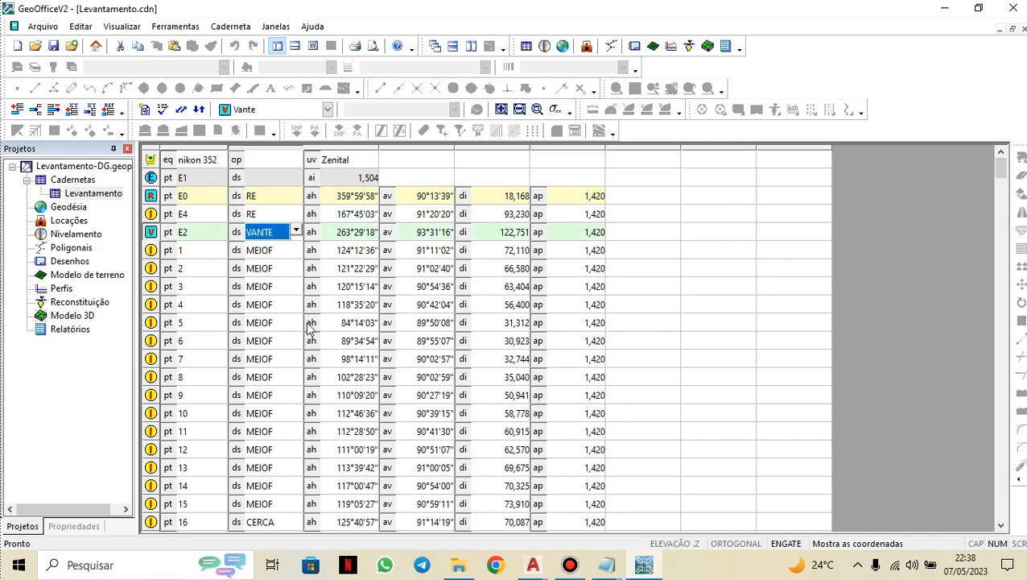
left_click(277, 340)
Set the E1 observation row under station E2 to the Ré operation type.
scroll(274, 319, "down", 1)
scroll(275, 320, "down", 20)
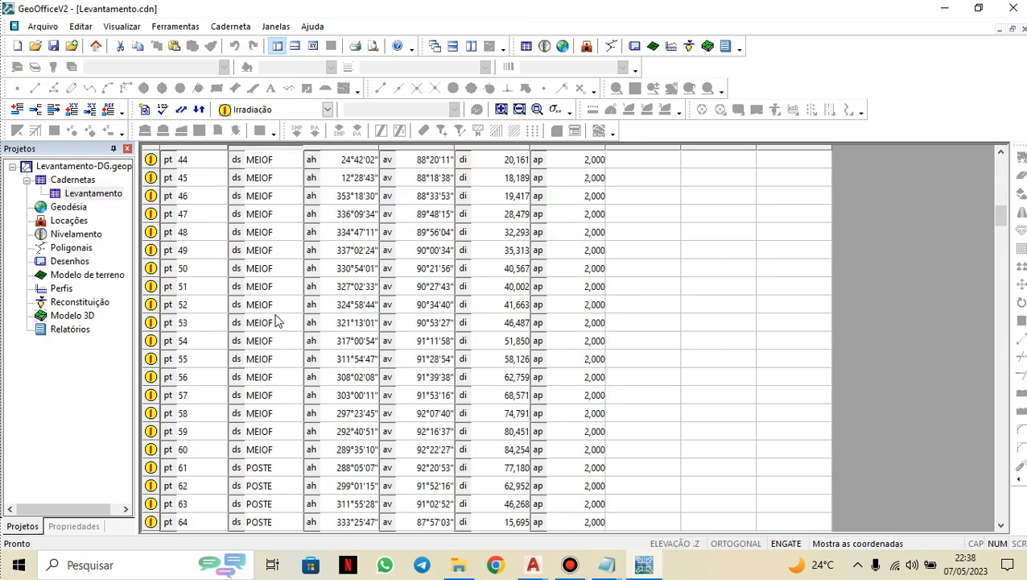
scroll(275, 322, "down", 9)
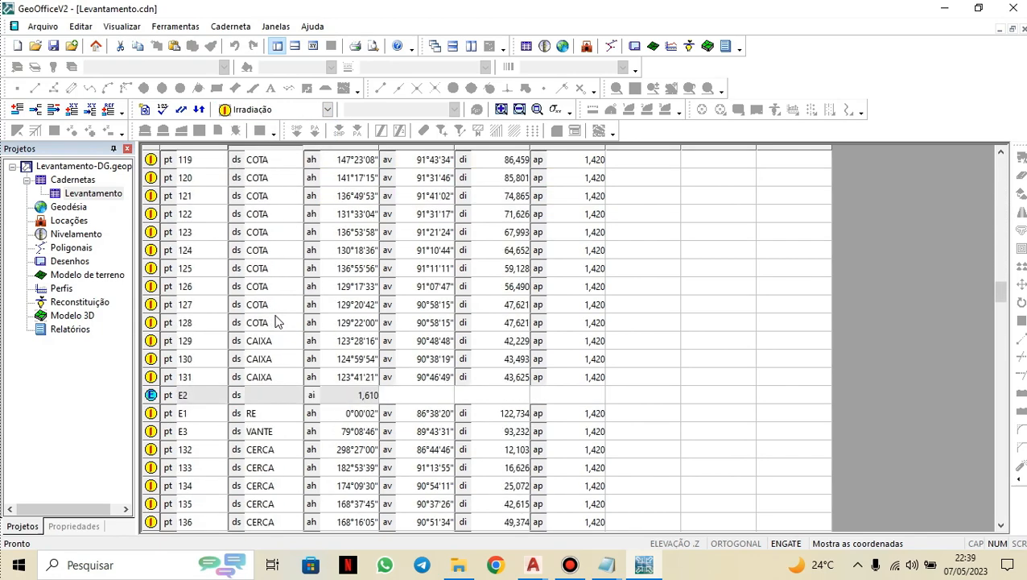
left_click(271, 304)
left_click(330, 109)
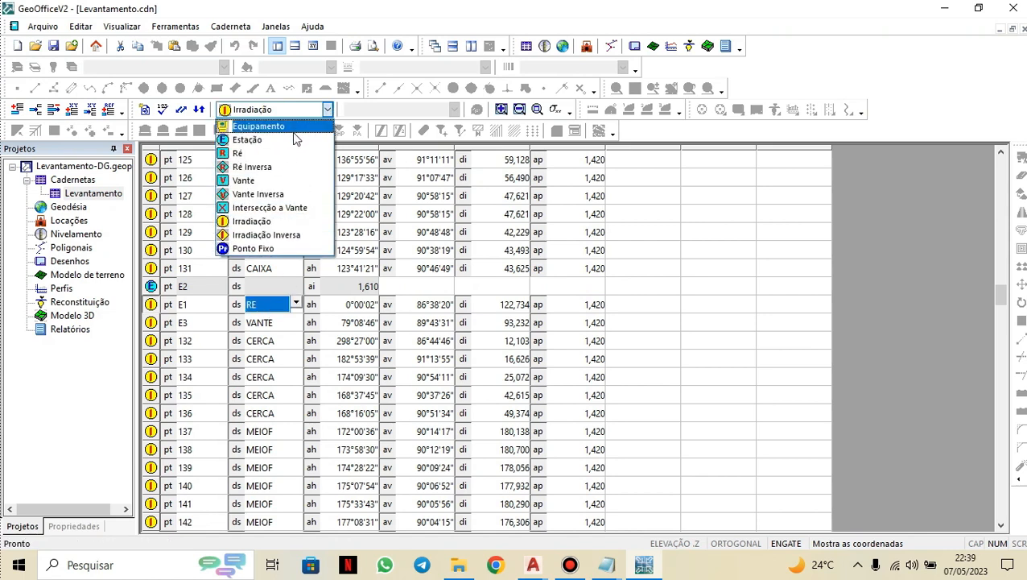
left_click(266, 151)
Set the E3 observation row under station E2 to the Vante operation type.
left_click(272, 322)
left_click(329, 110)
left_click(270, 182)
left_click(272, 377)
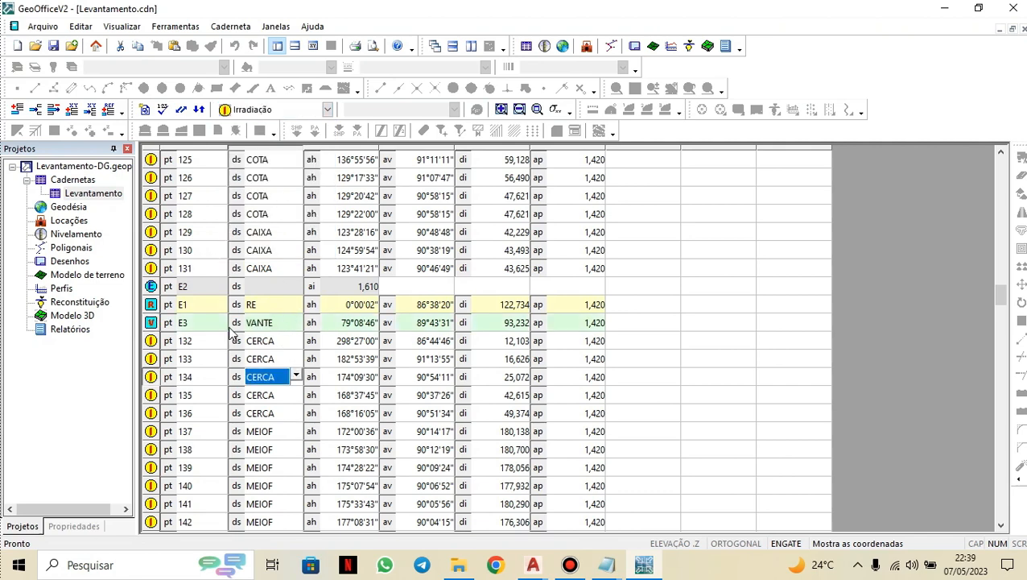
Set the E2 observation row under station E3 to the Ré operation type.
scroll(241, 343, "down", 20)
scroll(241, 343, "down", 13)
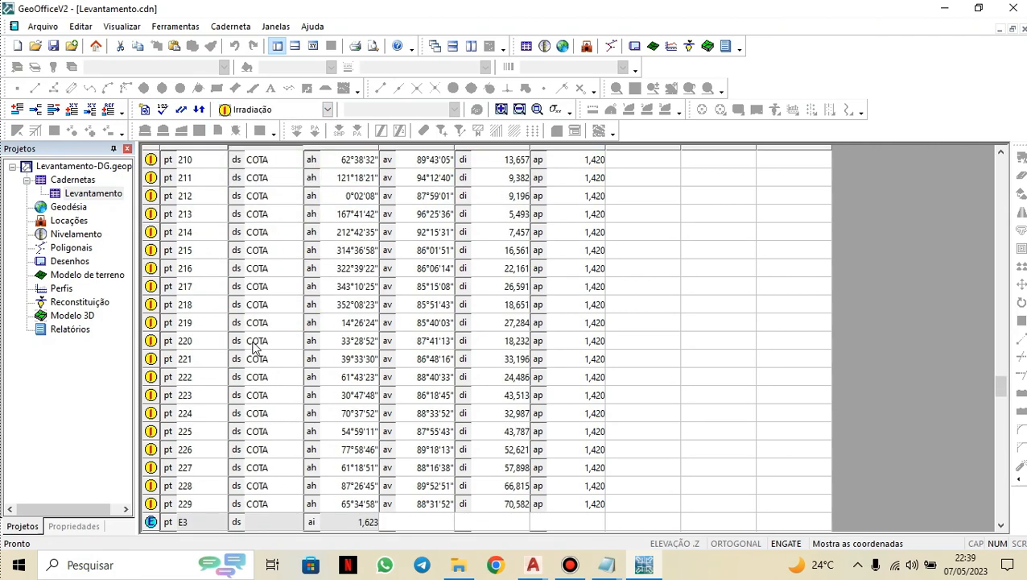
left_click(270, 322)
left_click(327, 109)
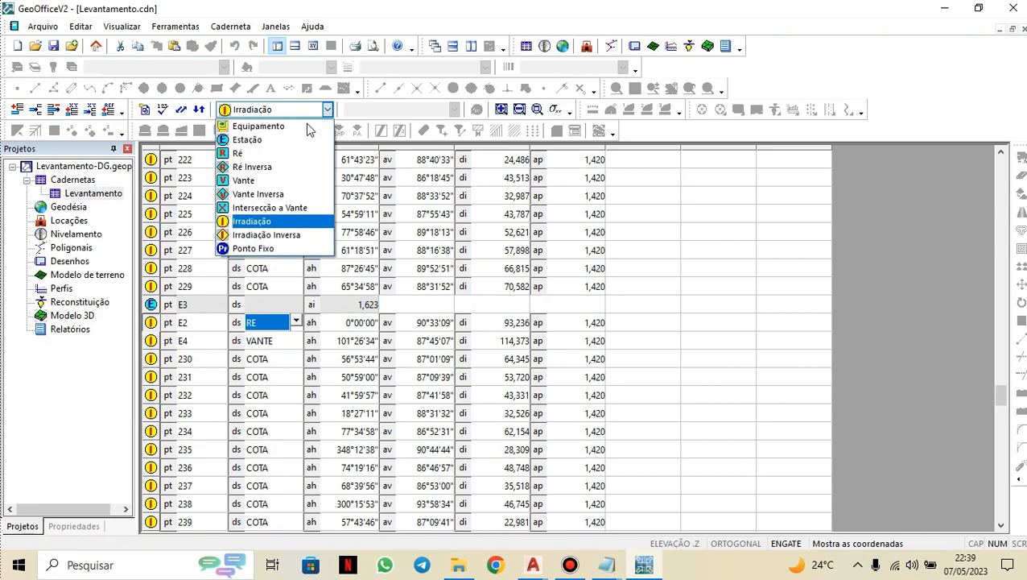
left_click(262, 155)
Set the E4 observation row under station E3 to the Vante operation type.
left_click(276, 346)
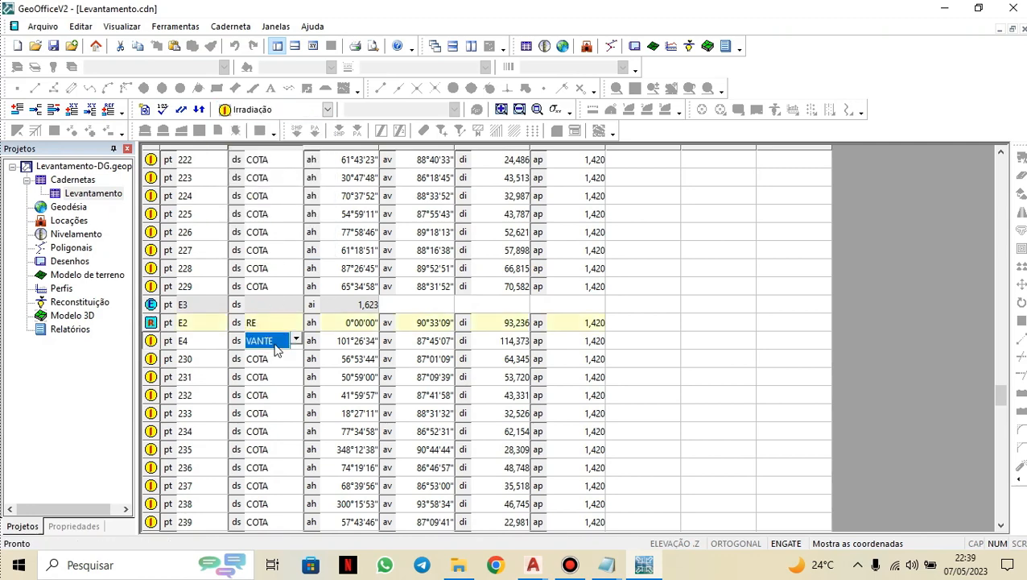
left_click(327, 110)
left_click(259, 182)
left_click(283, 361)
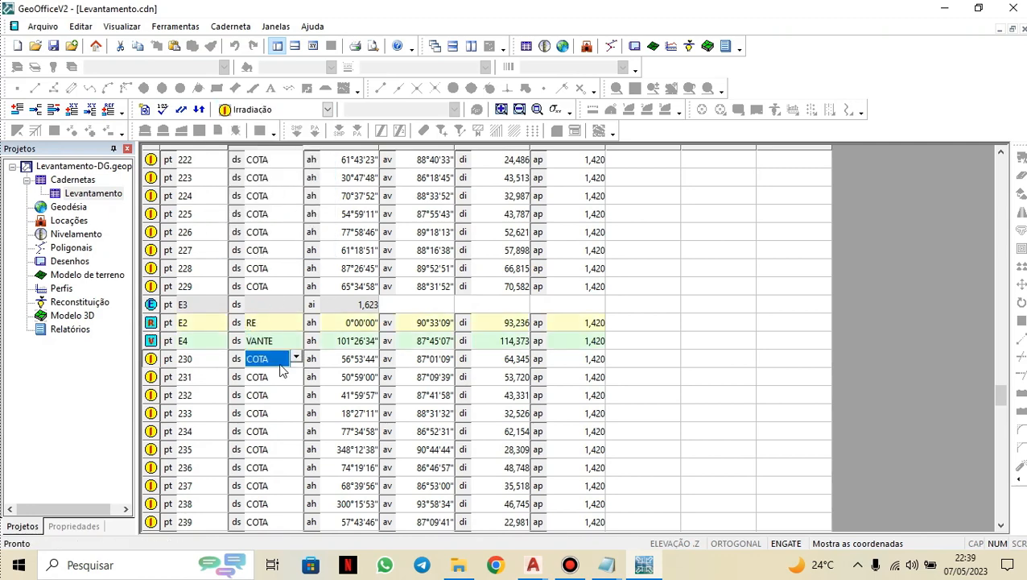
Set the E3 observation row under station E4 to the Ré operation type.
scroll(283, 364, "down", 20)
left_click(264, 250)
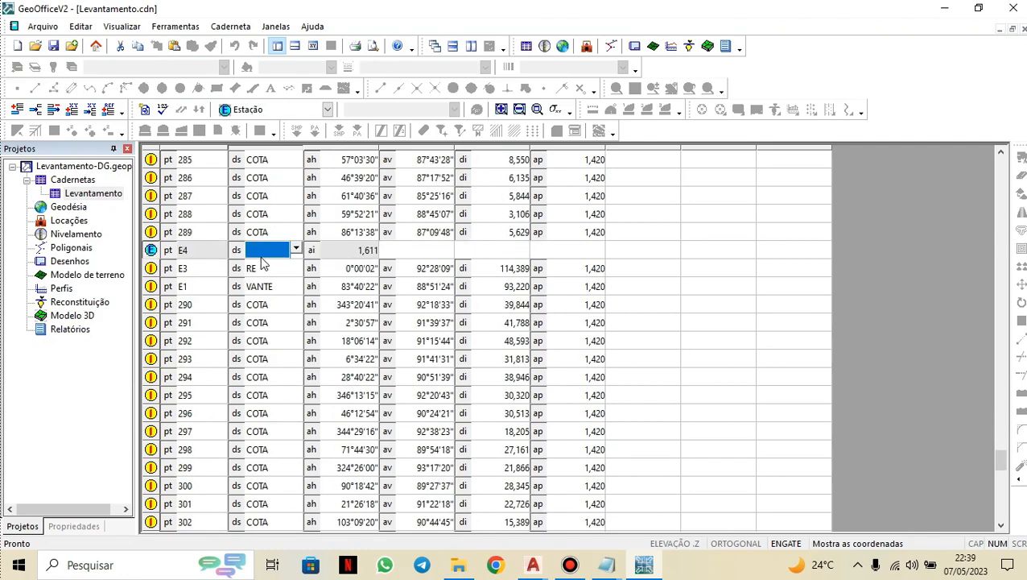
left_click(262, 268)
left_click(327, 109)
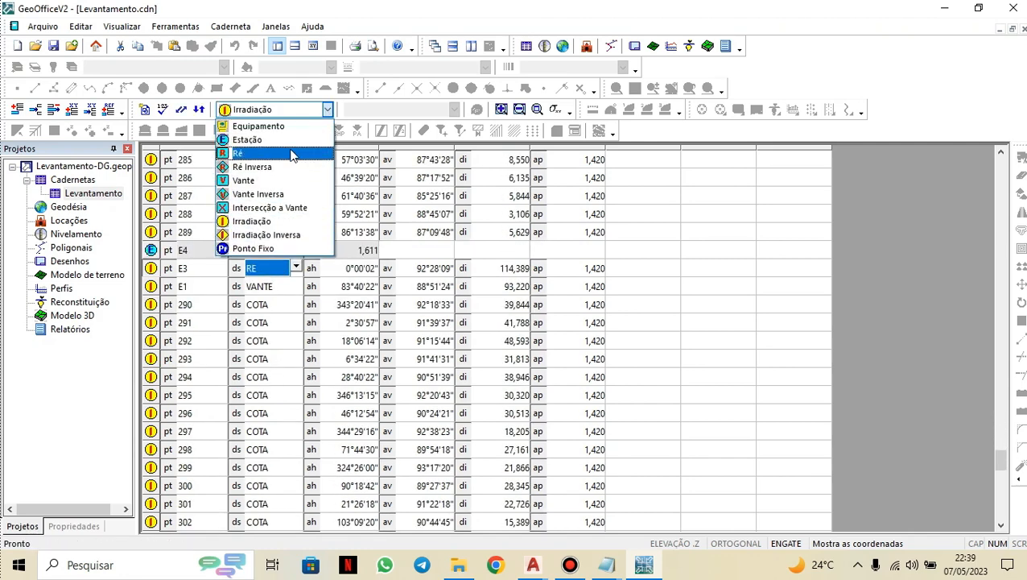
left_click(291, 153)
Set the E1 observation row under station E4 to the Vante operation type.
left_click(272, 284)
left_click(327, 110)
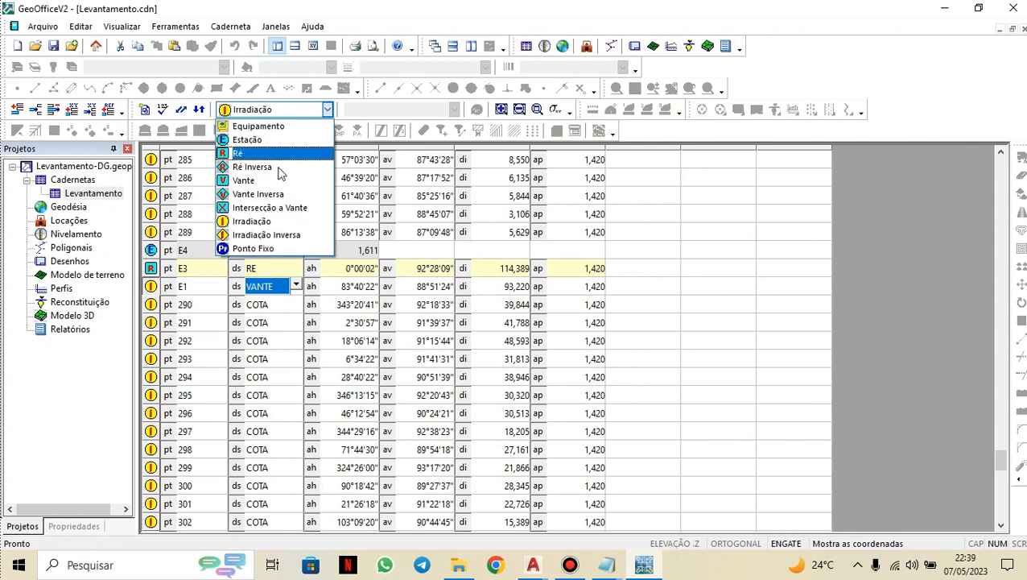
left_click(251, 182)
left_click(258, 323)
Calculate the field book to compute x, y and z coordinates for all points.
scroll(258, 335, "down", 15)
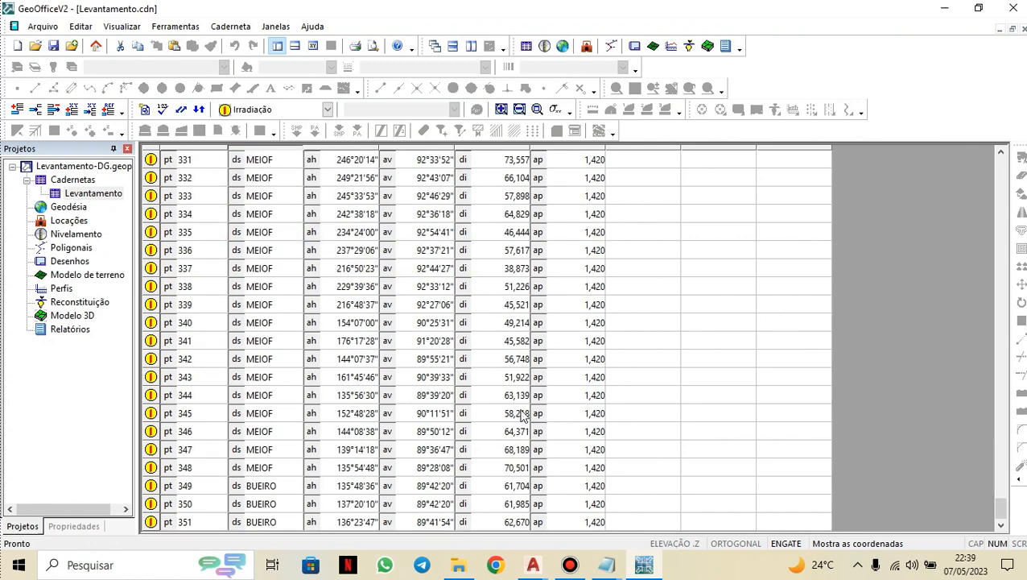
left_click_drag(1003, 509, 1012, 165)
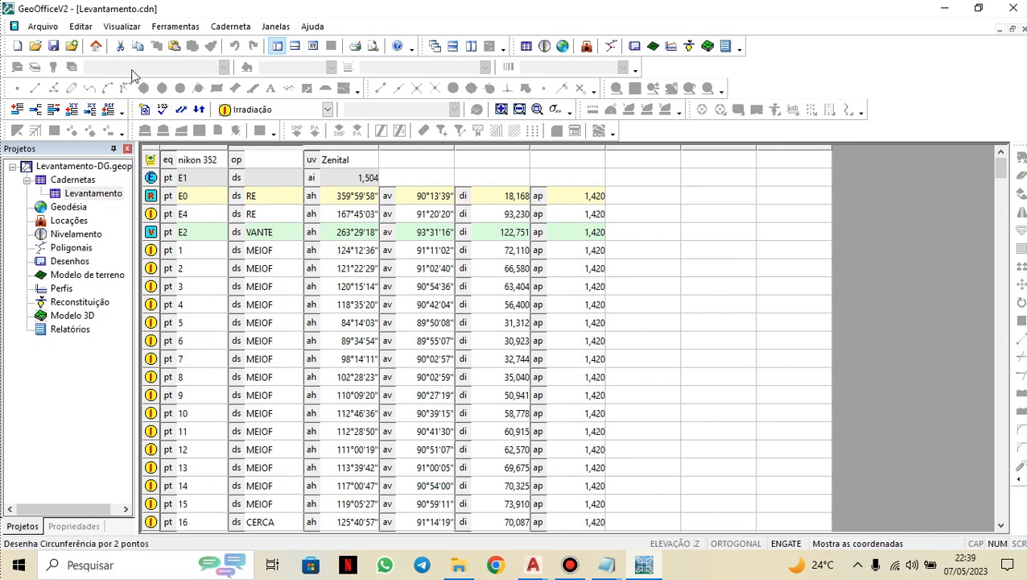
left_click(54, 46)
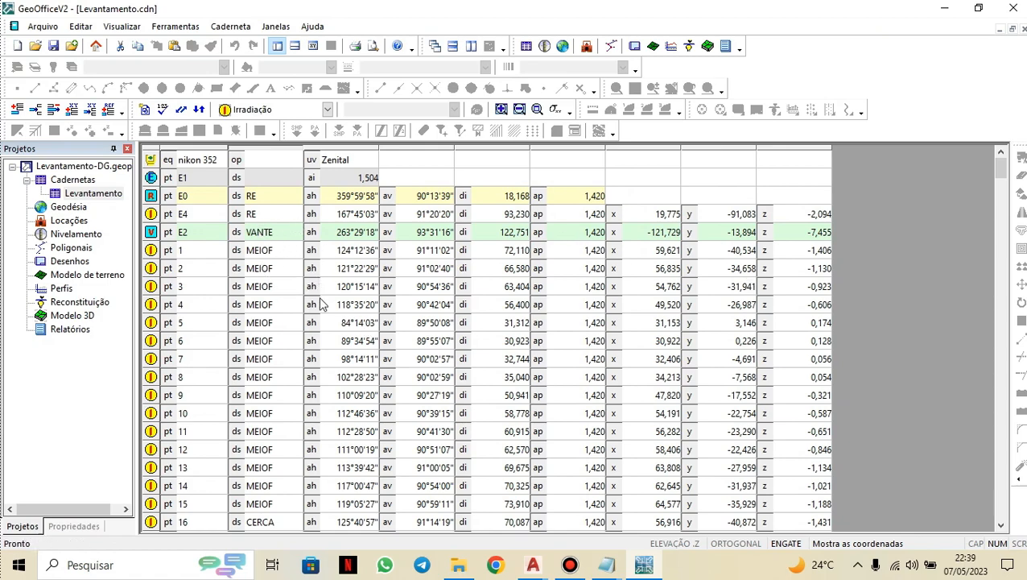
Add a new coordinate line at the end of the field book and select its point name cell.
scroll(345, 316, "down", 20)
scroll(345, 320, "down", 20)
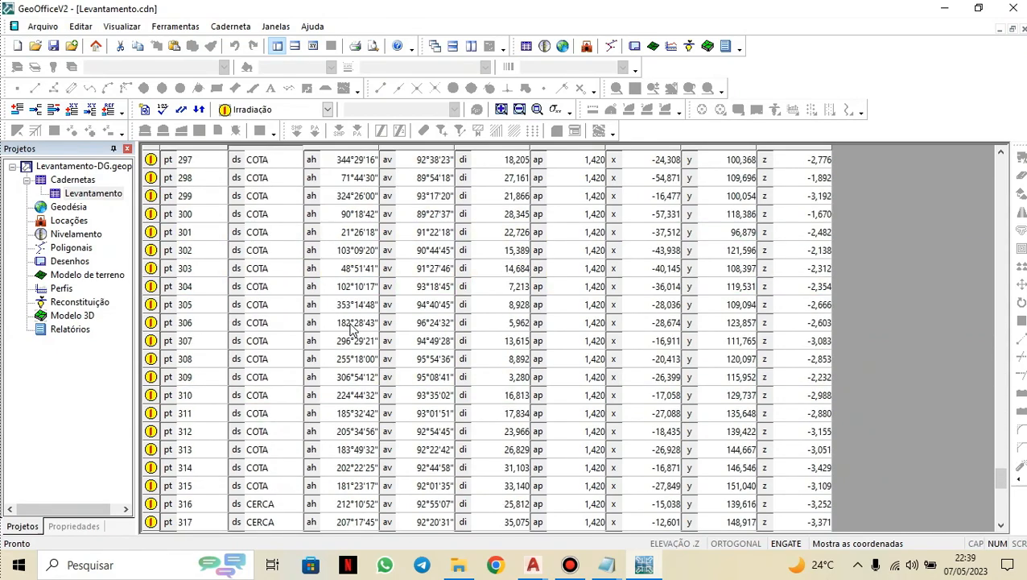
scroll(351, 330, "down", 11)
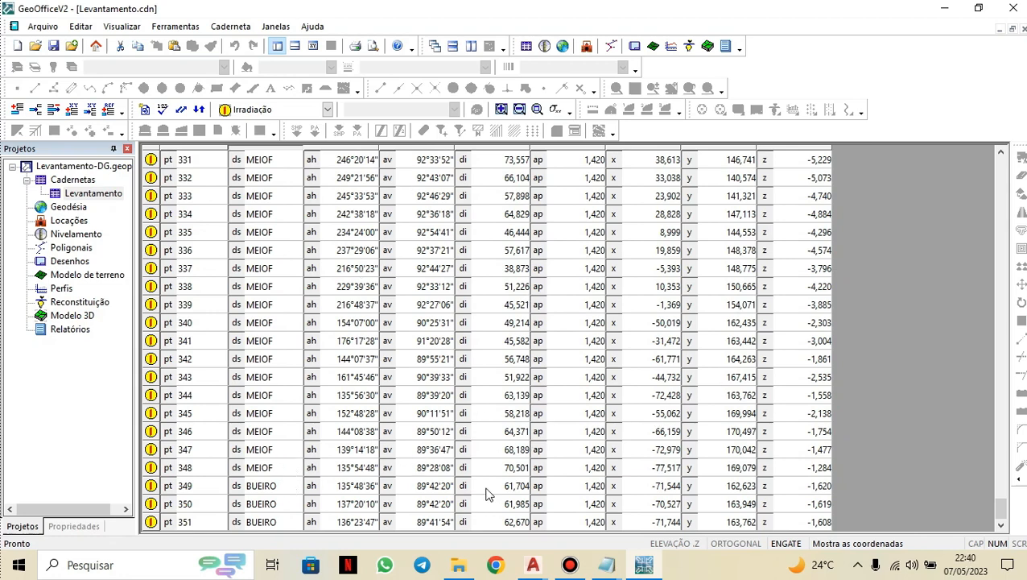
left_click(74, 117)
left_click(201, 525)
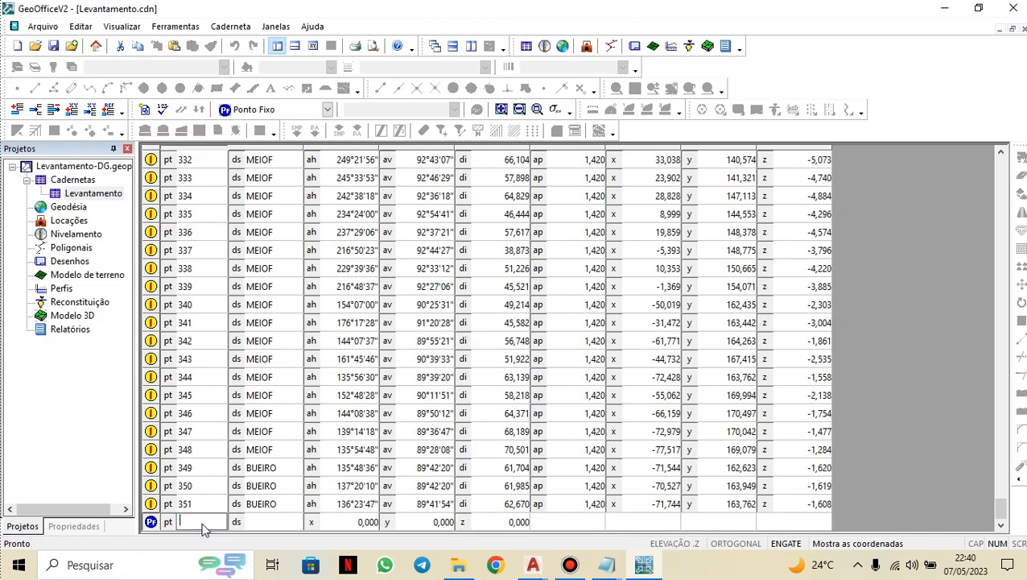
Name the new coordinate point E1 and set its description to EST.
type("E1")
left_click(271, 520)
left_click(278, 523)
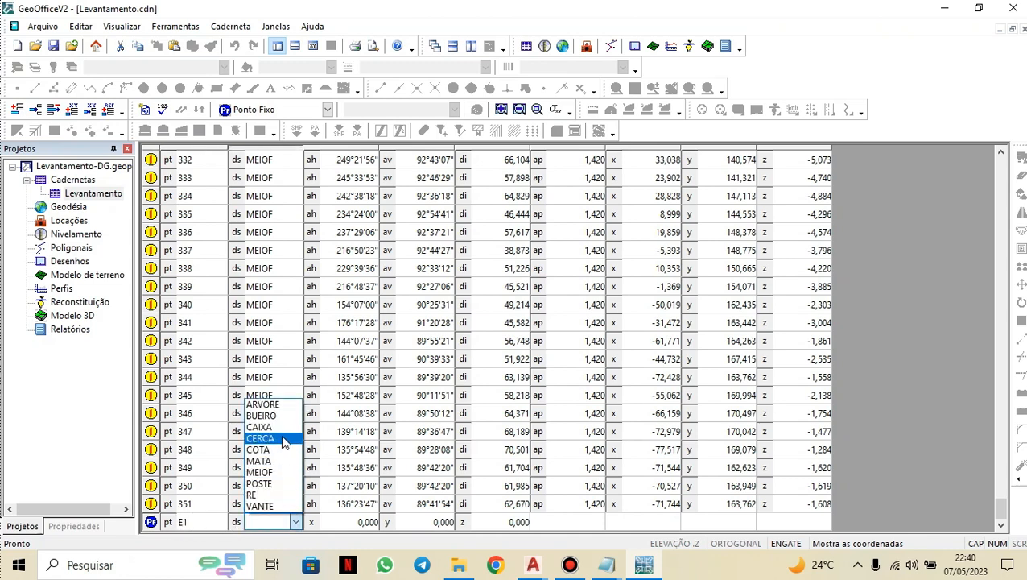
left_click(271, 528)
type("EST")
left_click(338, 523)
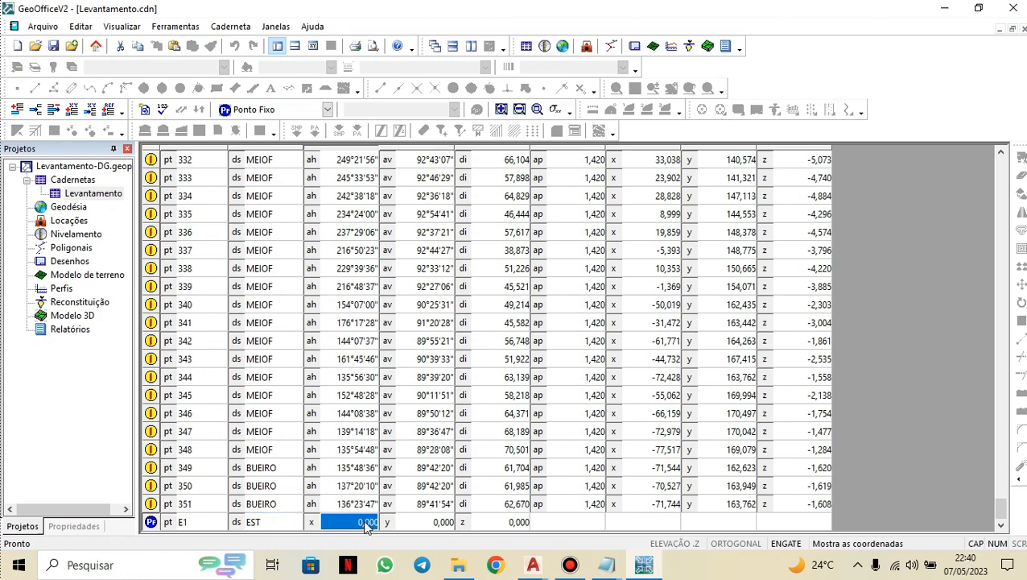
Copy E1's E coordinate 635224,891 from Coordenadas.txt and paste it into the point's x value.
mouse_move(606, 565)
left_click(654, 516)
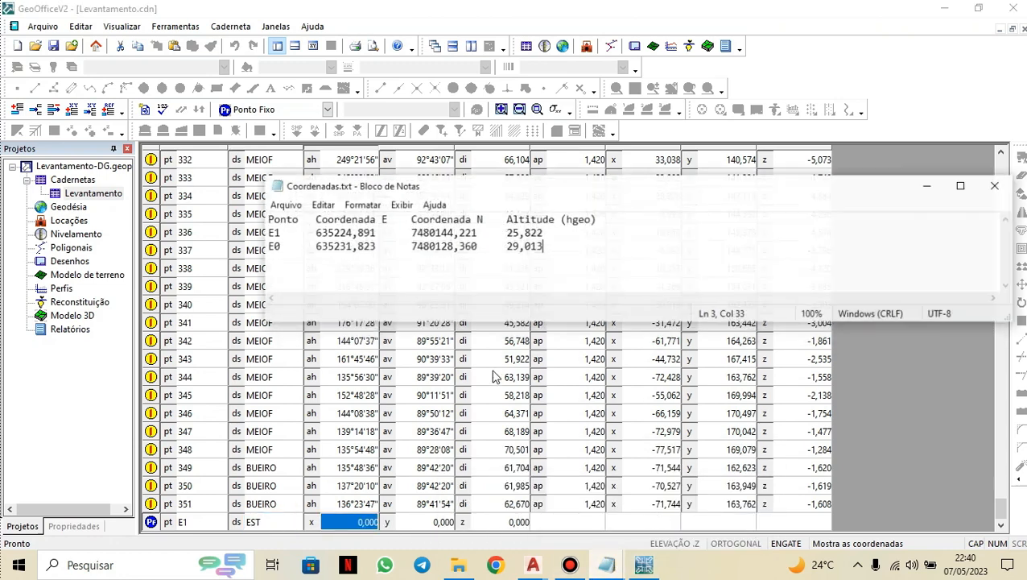
left_click_drag(313, 226, 374, 226)
key("ctrl+c")
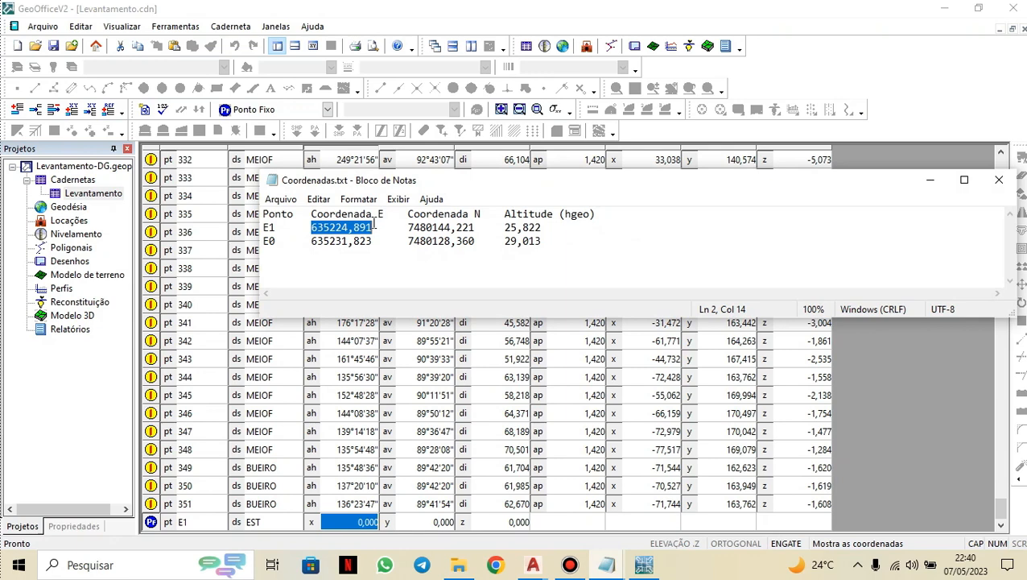
left_click(366, 521)
double_click(364, 521)
right_click(364, 521)
left_click(398, 377)
left_click(424, 522)
Copy E1's N coordinate 7480144,221 from the text file and paste it into the point's y value.
mouse_move(610, 571)
left_click(684, 531)
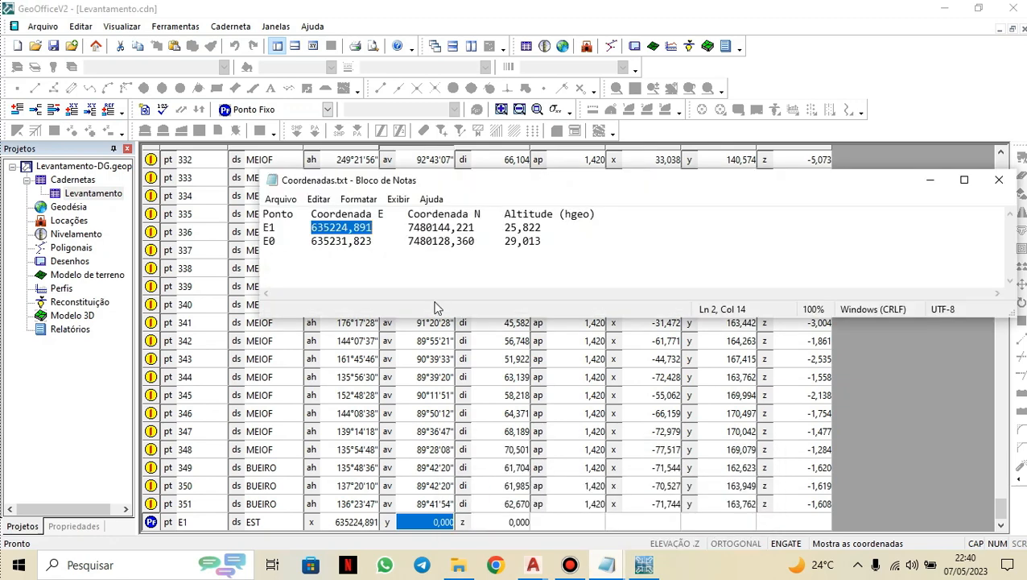
mouse_move(408, 228)
left_mouse_down()
mouse_move(477, 213)
mouse_move(474, 228)
mouse_move(412, 229)
left_mouse_up()
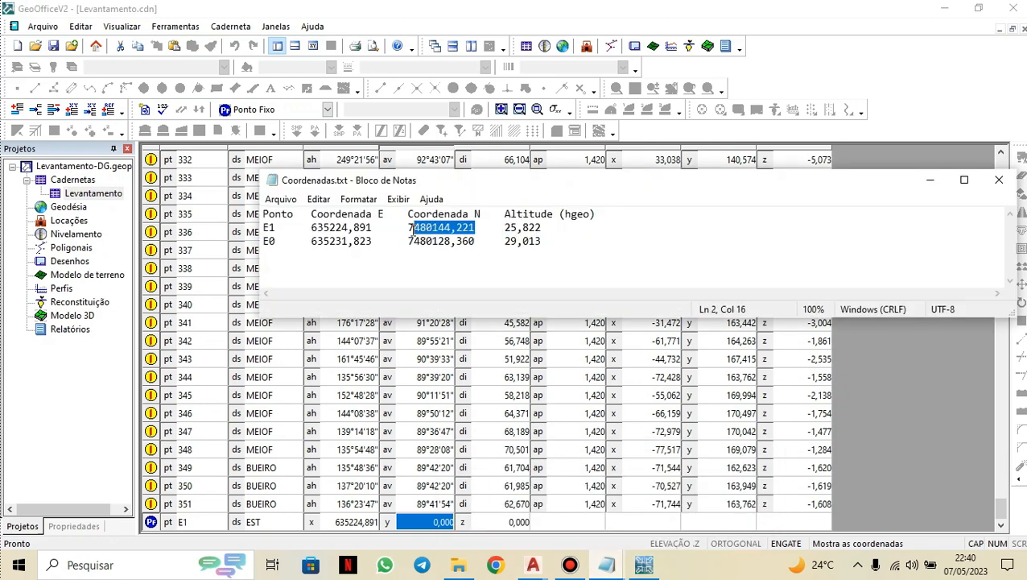
right_click(409, 229)
left_click(451, 277)
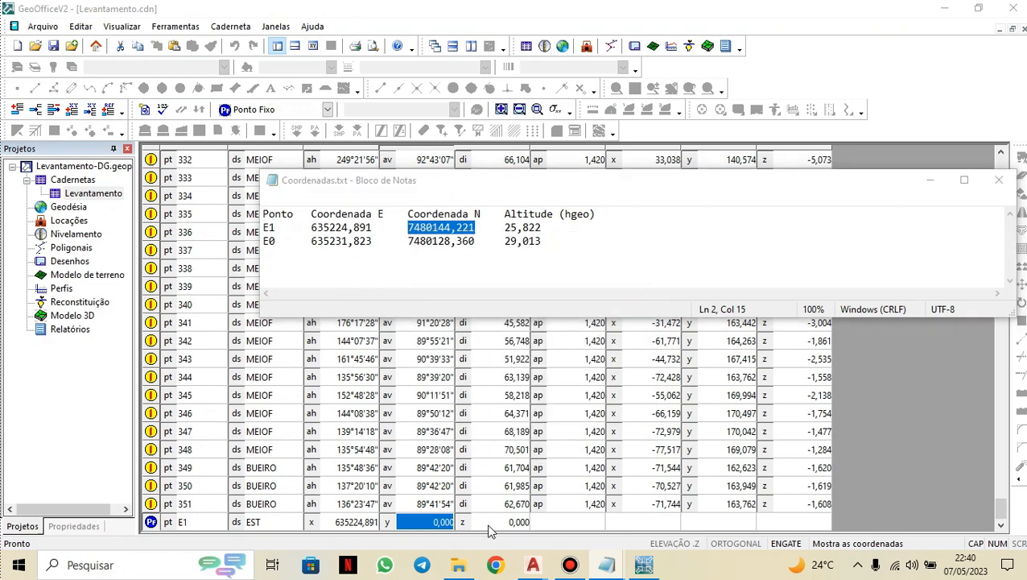
left_click(423, 521)
left_click(424, 522)
left_click(426, 521)
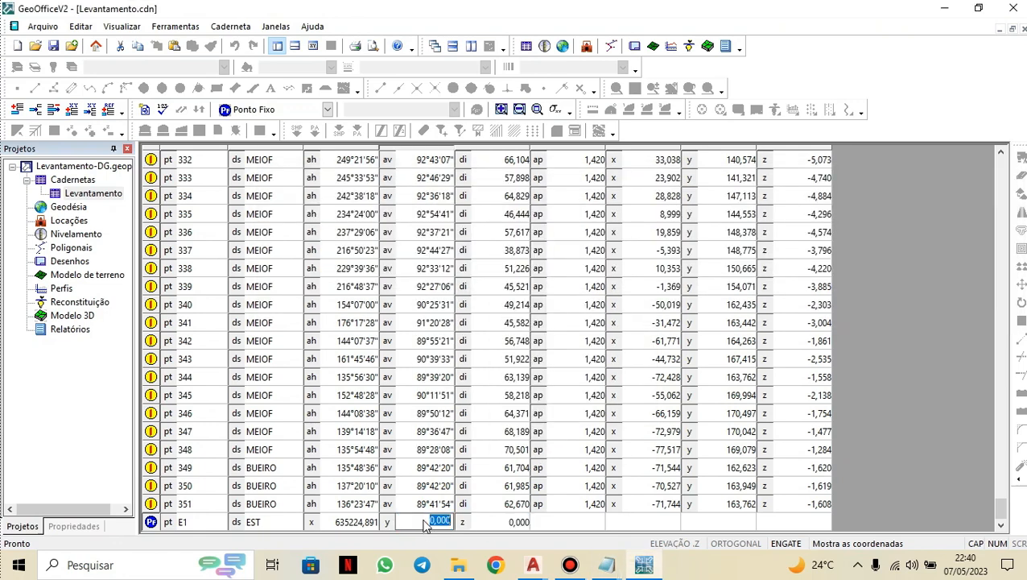
right_click(426, 521)
left_click(460, 376)
left_click(516, 504)
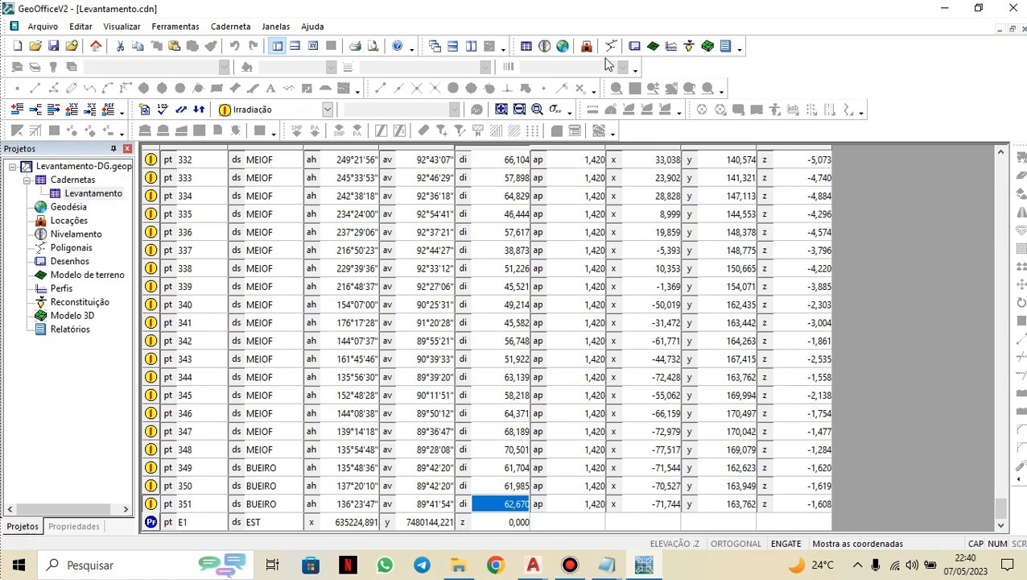
Place the field book and text file side by side and paste E1's altitude 25,822 into the z value.
left_click_drag(631, 17, 2, 121)
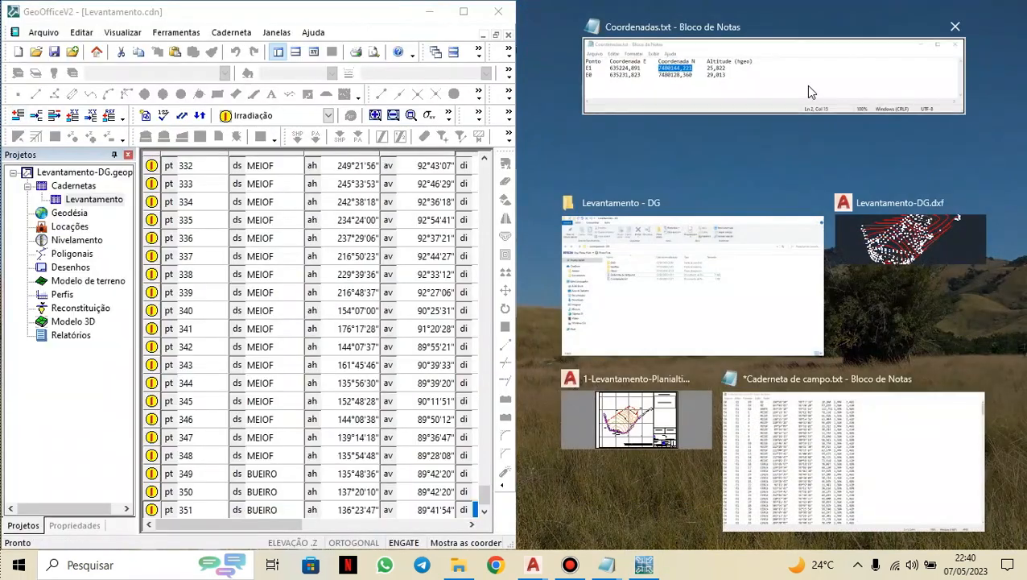
left_click(806, 85)
left_click_drag(278, 524, 309, 524)
scroll(268, 473, "down", 1)
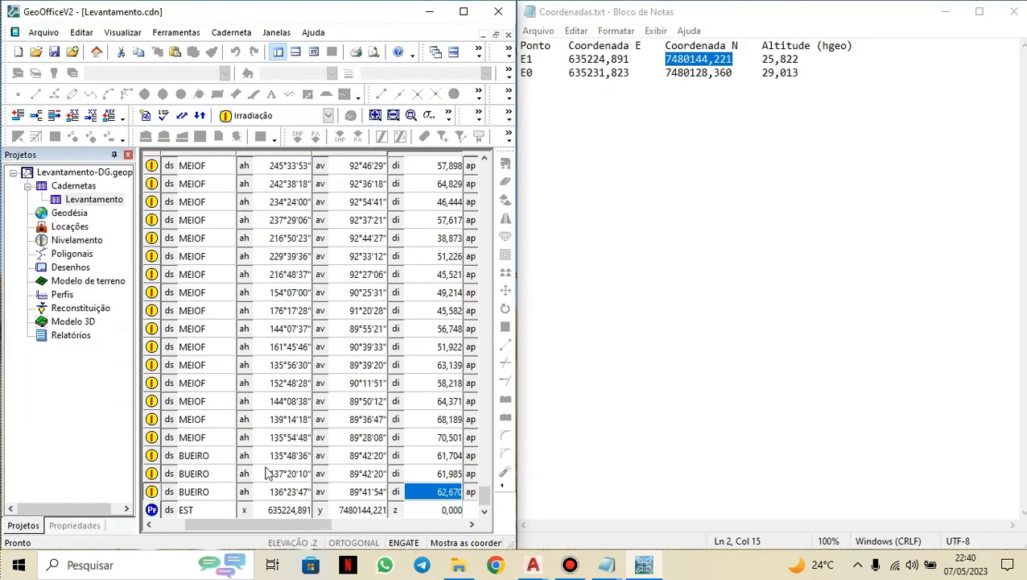
left_click(426, 506)
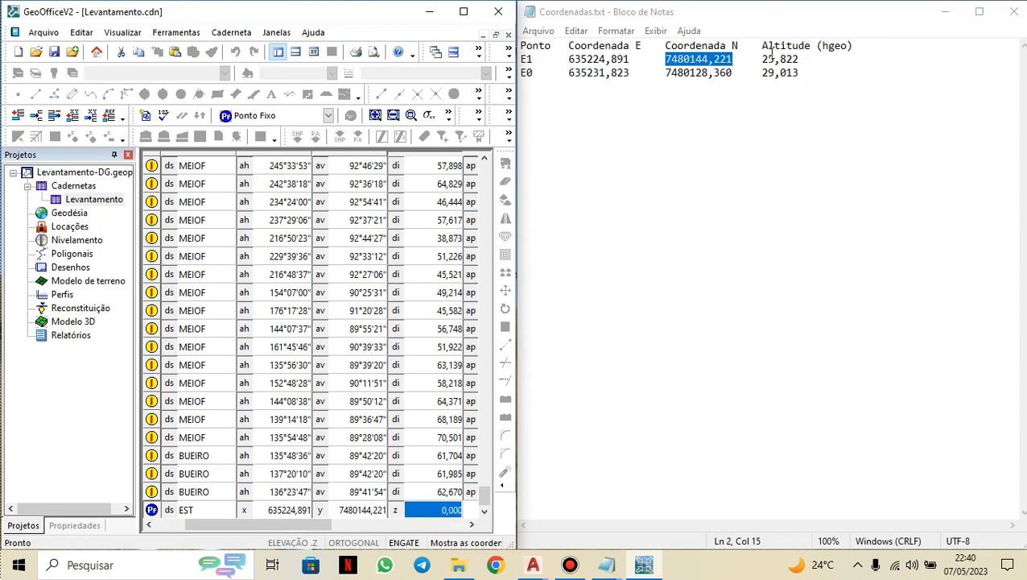
left_click_drag(762, 59, 802, 60)
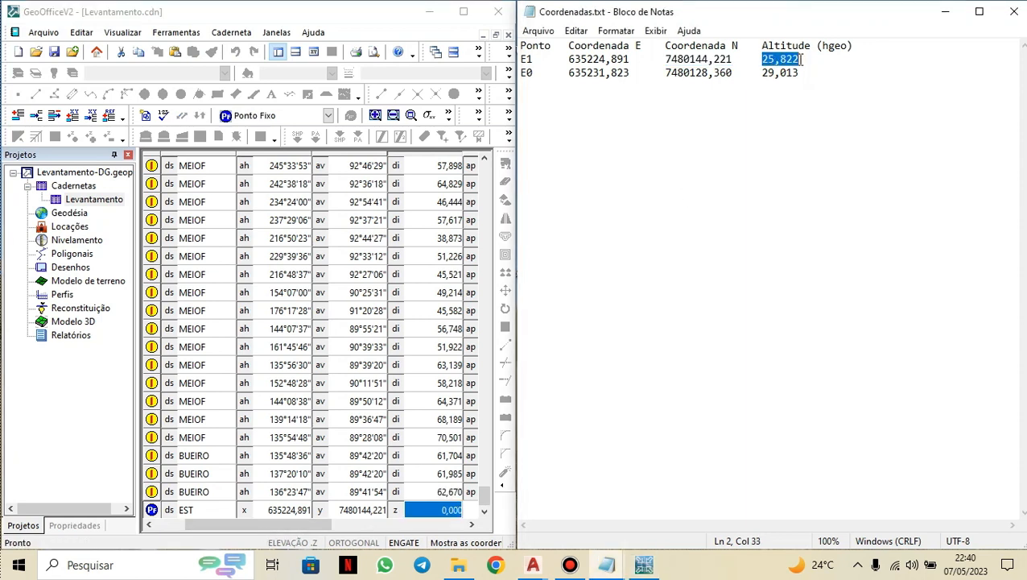
right_click(444, 509)
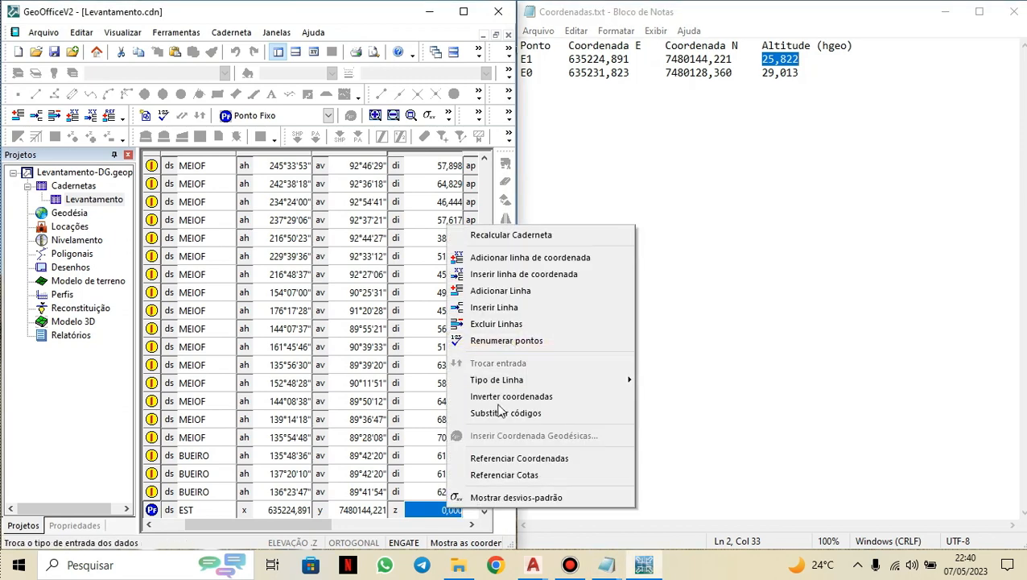
left_click(425, 510)
left_click(434, 510)
double_click(435, 510)
right_click(435, 510)
left_click(475, 366)
key("Return")
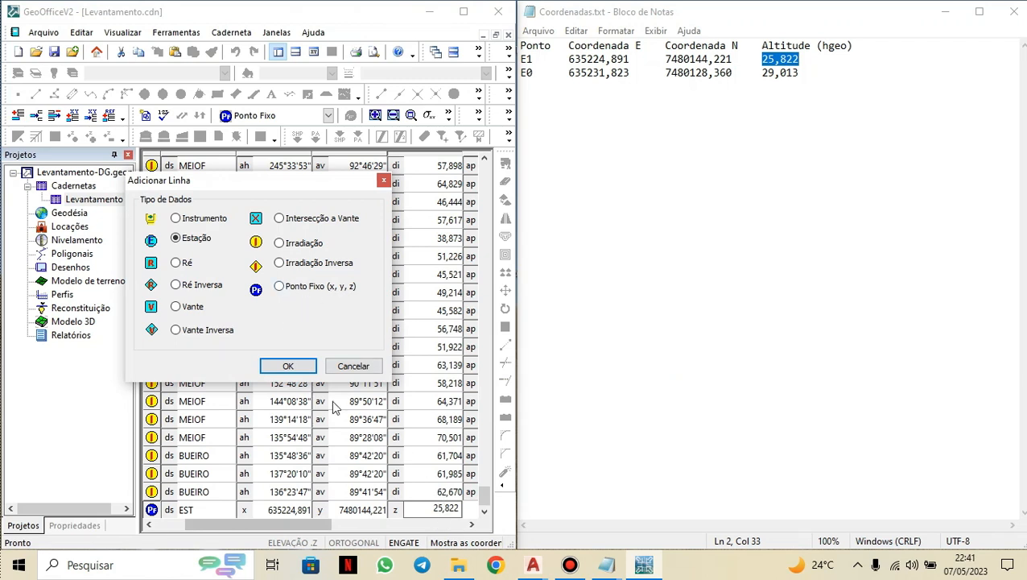
Add another fixed point (x, y, z) line, name it E0 and give it the description EST.
left_click(282, 289)
left_click(288, 368)
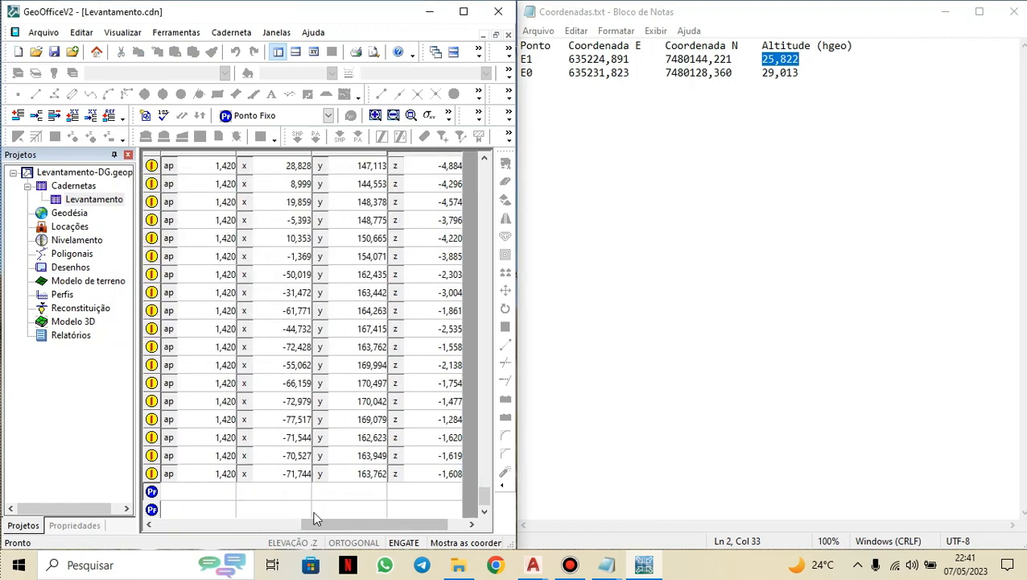
left_click_drag(333, 523, 171, 528)
left_click(202, 513)
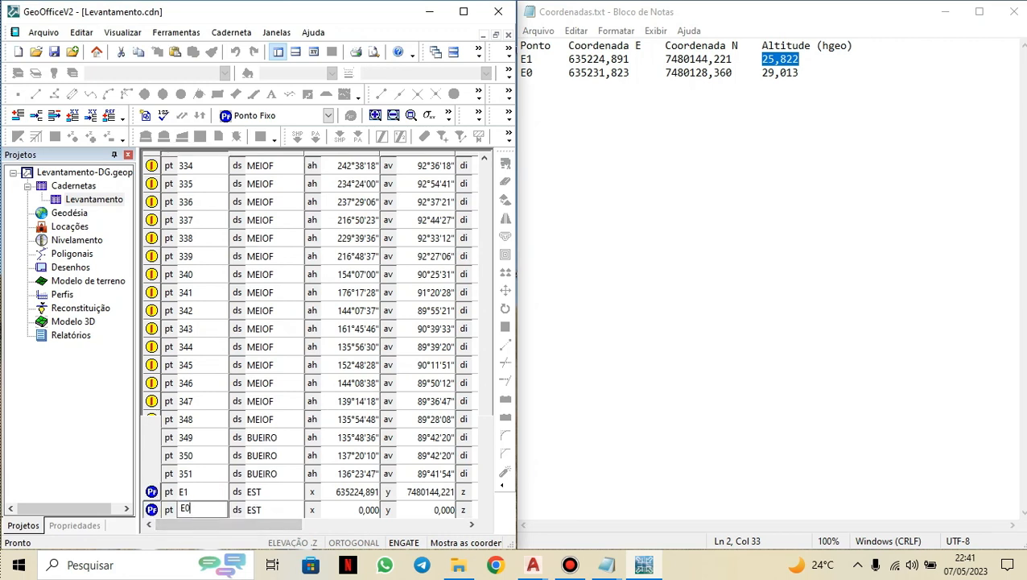
key("BackSpace")
type("0")
left_click(284, 507)
left_click(357, 512)
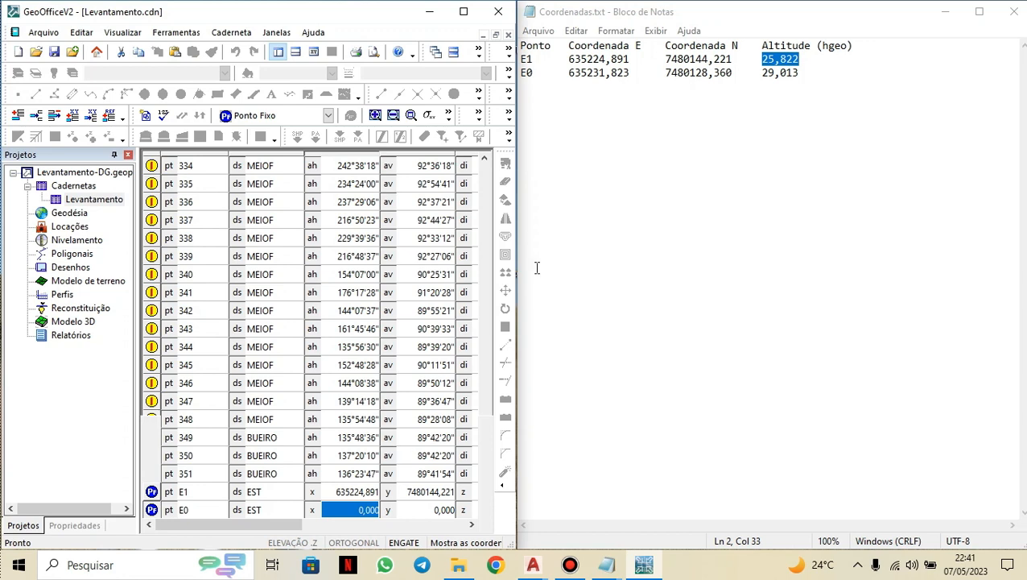
Paste E0's coordinates 635231,823 and 7480128,360 from the text file into its x and y values.
left_click_drag(569, 72, 636, 71)
key("ctrl+c")
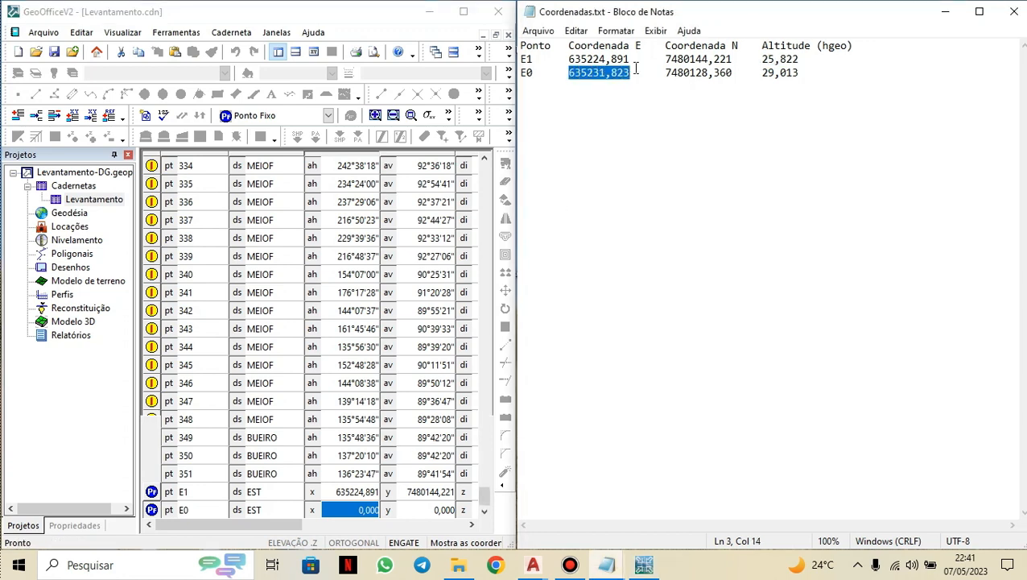
left_click(364, 511)
left_click(365, 510)
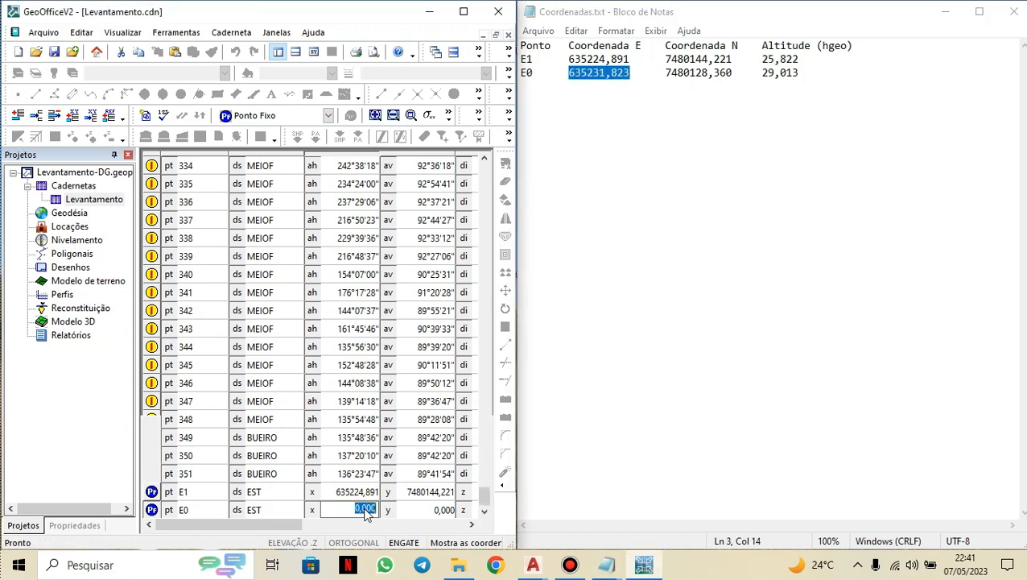
key("ctrl+v")
key("Tab")
left_click_drag(665, 73, 734, 72)
key("ctrl+c")
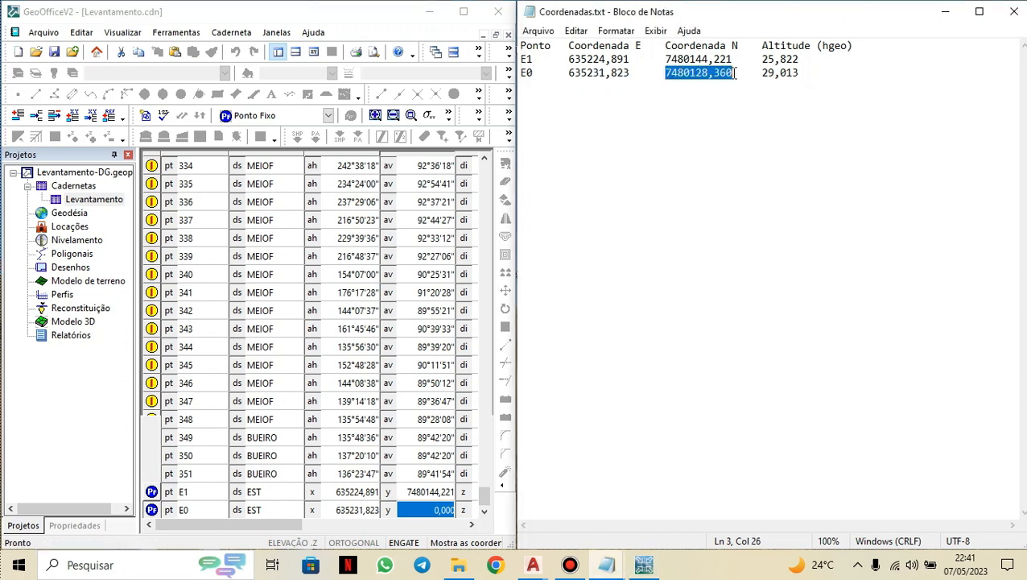
left_click(418, 510)
left_click(418, 512)
key("ctrl+v")
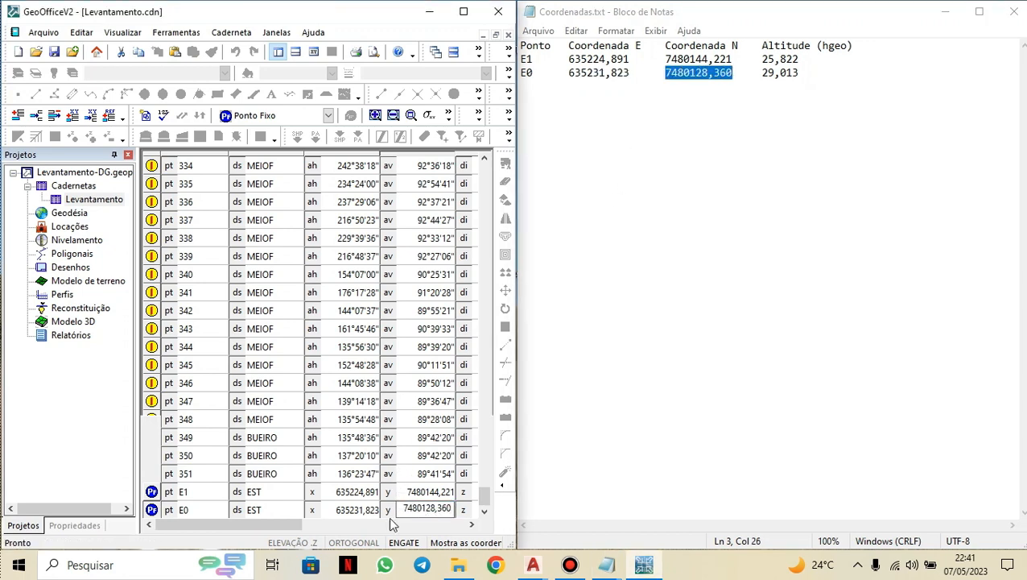
Set E0's z value to the altitude 29,013.
left_click_drag(764, 72, 800, 73)
left_click(426, 492)
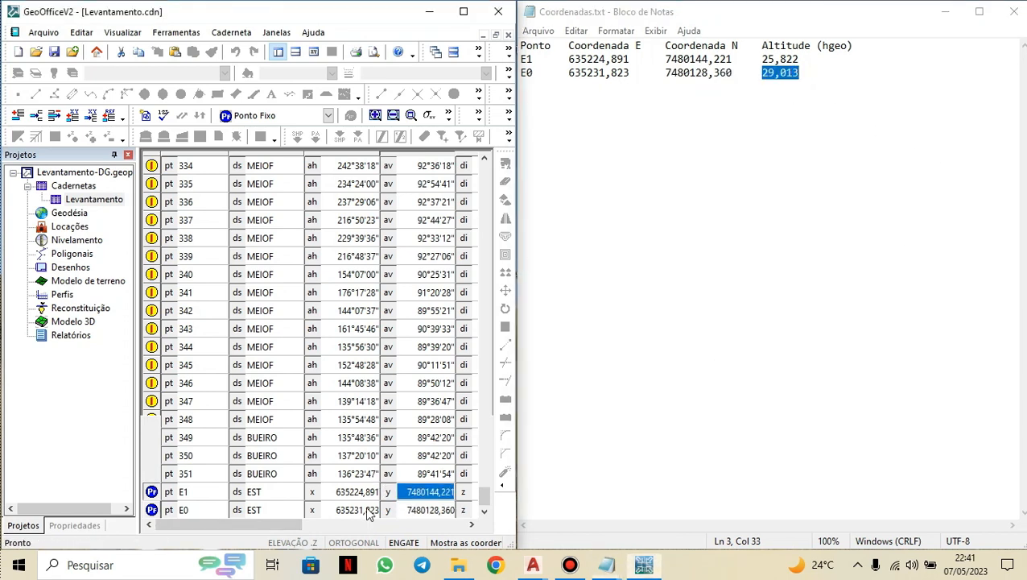
left_click_drag(231, 528, 257, 531)
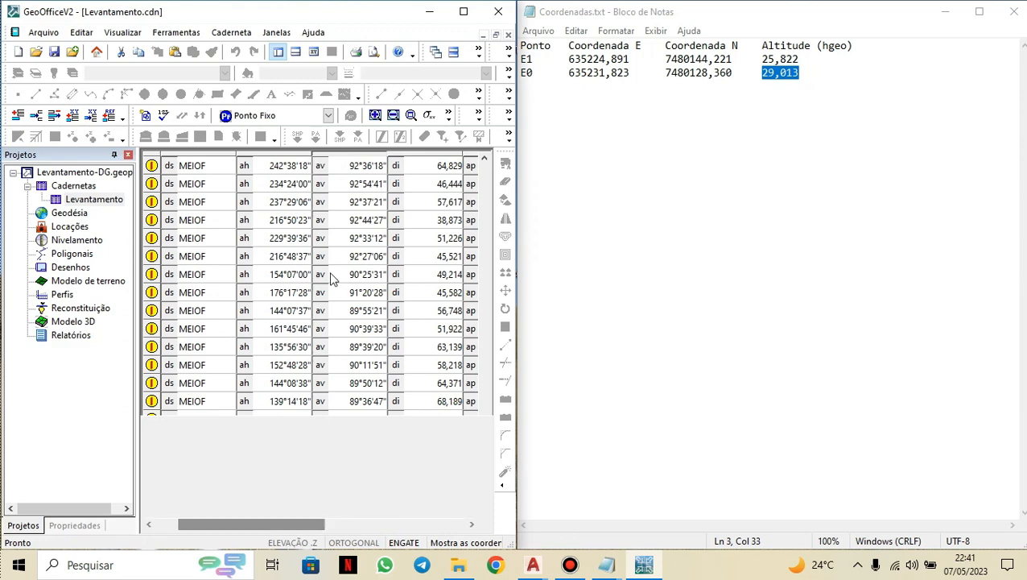
left_click(463, 12)
left_click(501, 521)
left_click(504, 523)
double_click(506, 523)
type("29,013")
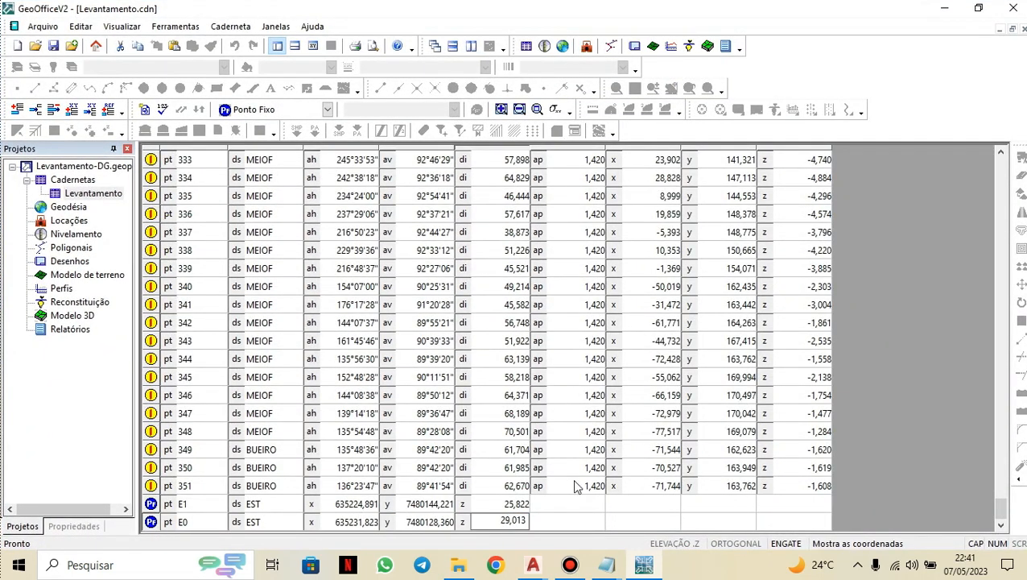
key("Return")
left_click(642, 178)
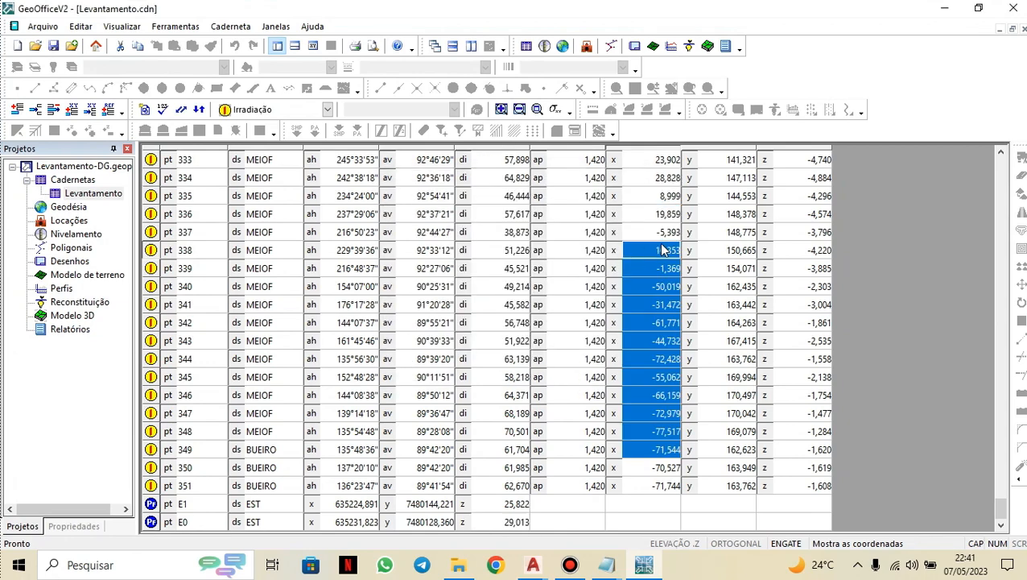
Save the field book document.
left_click(56, 49)
scroll(710, 481, "up", 4)
scroll(711, 480, "up", 20)
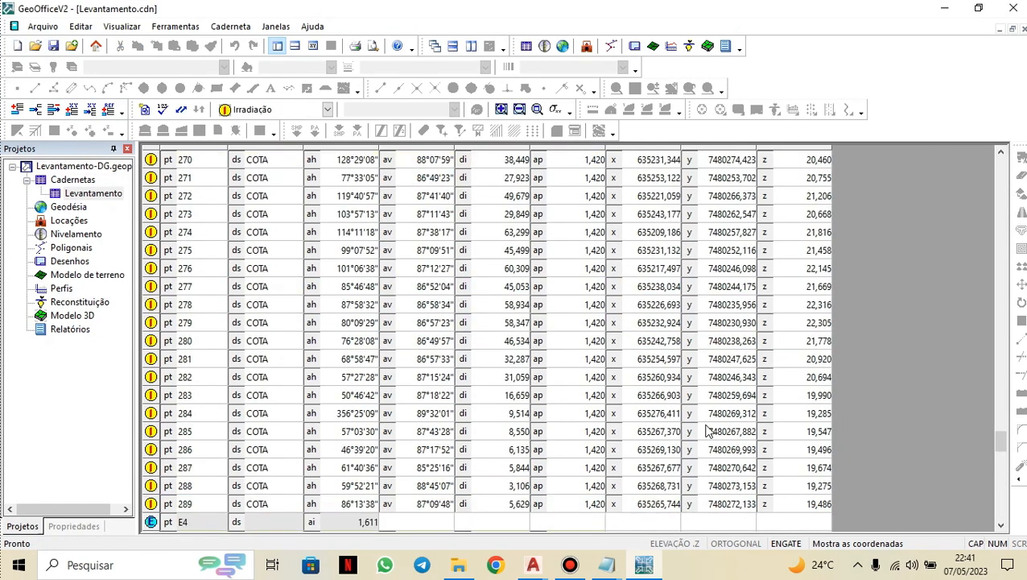
scroll(708, 418, "up", 20)
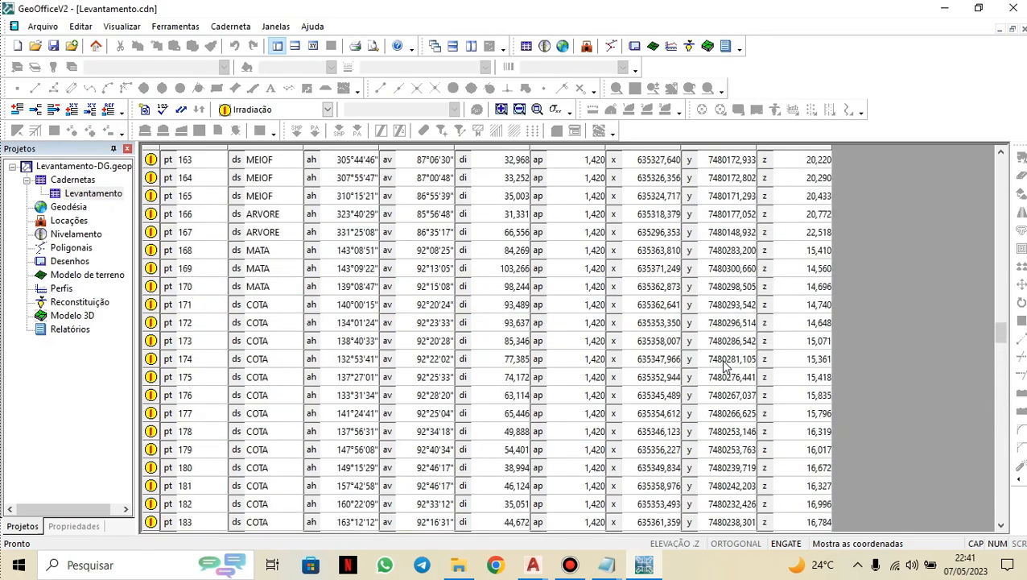
scroll(722, 364, "up", 20)
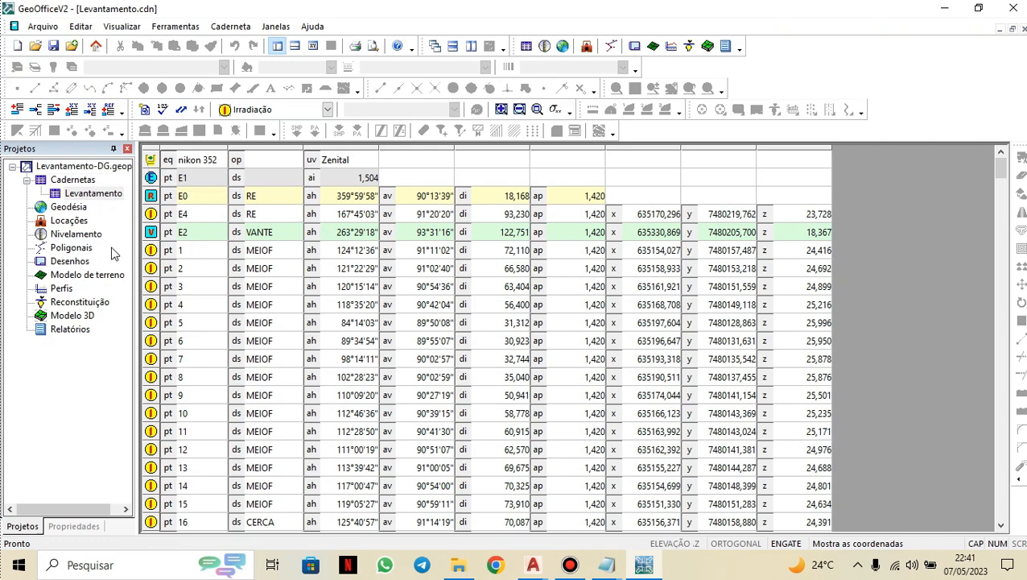
Create a new traverse item in the project named POLIGONAL.
right_click(90, 194)
left_click(57, 413)
right_click(68, 350)
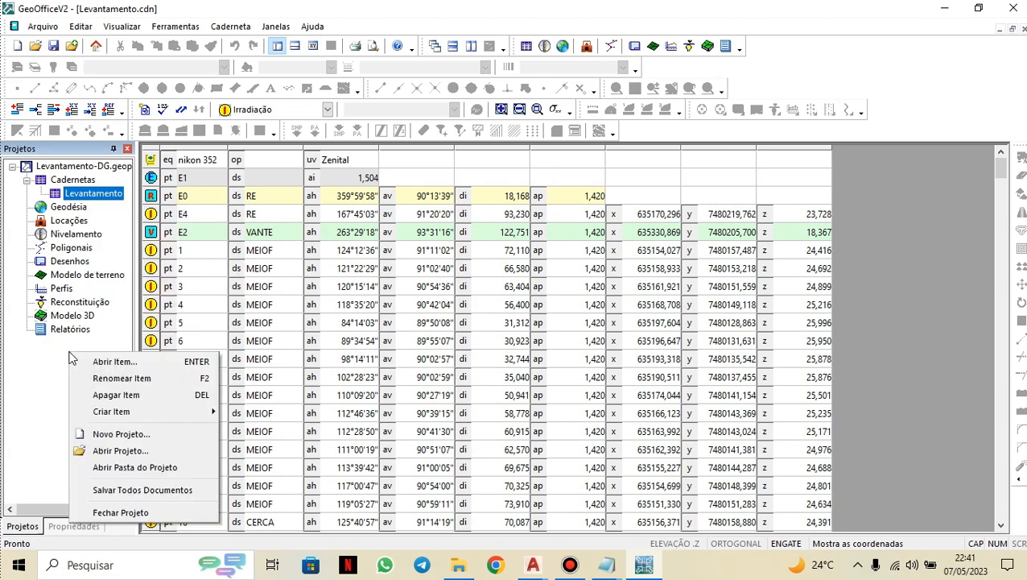
mouse_move(114, 410)
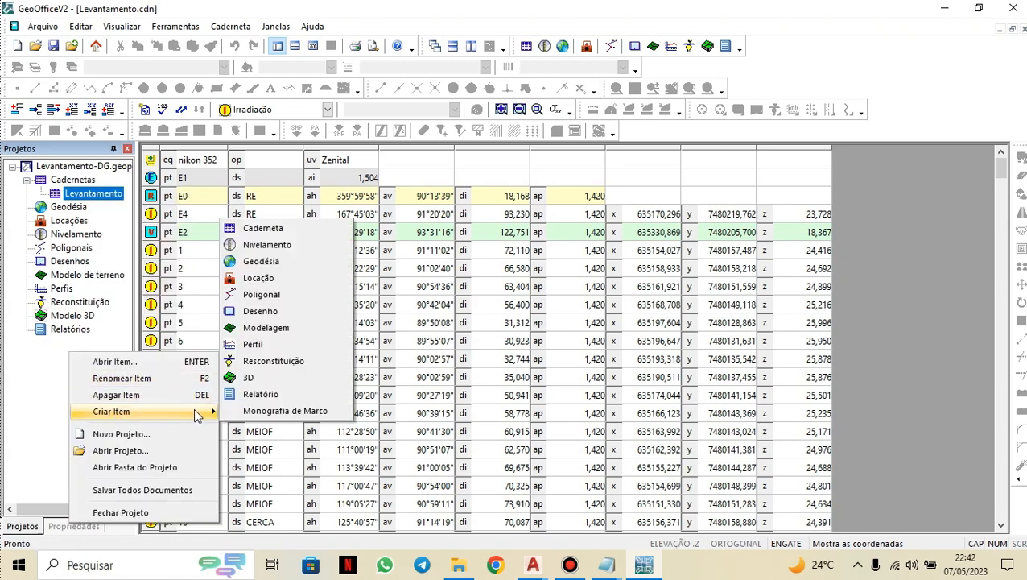
left_click(261, 295)
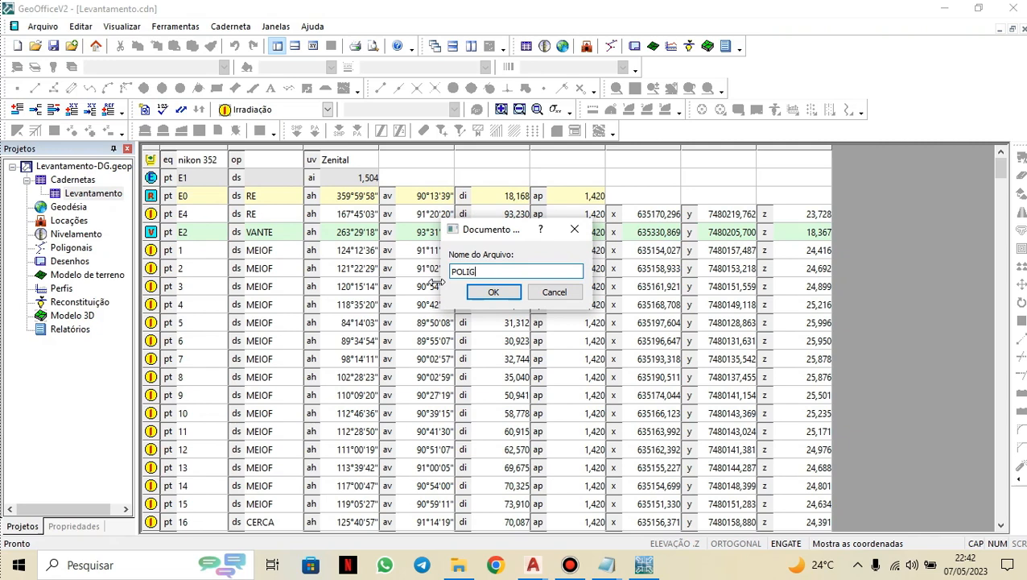
type("POLIGONAL")
left_click(494, 292)
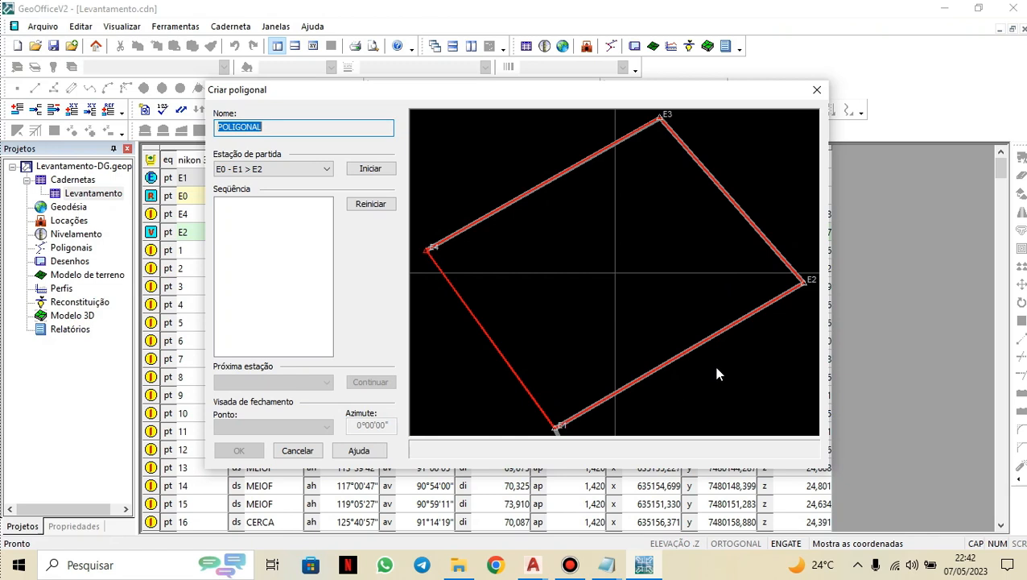
Start the traverse from the E0 - E1 > E2 starting station.
left_click(283, 168)
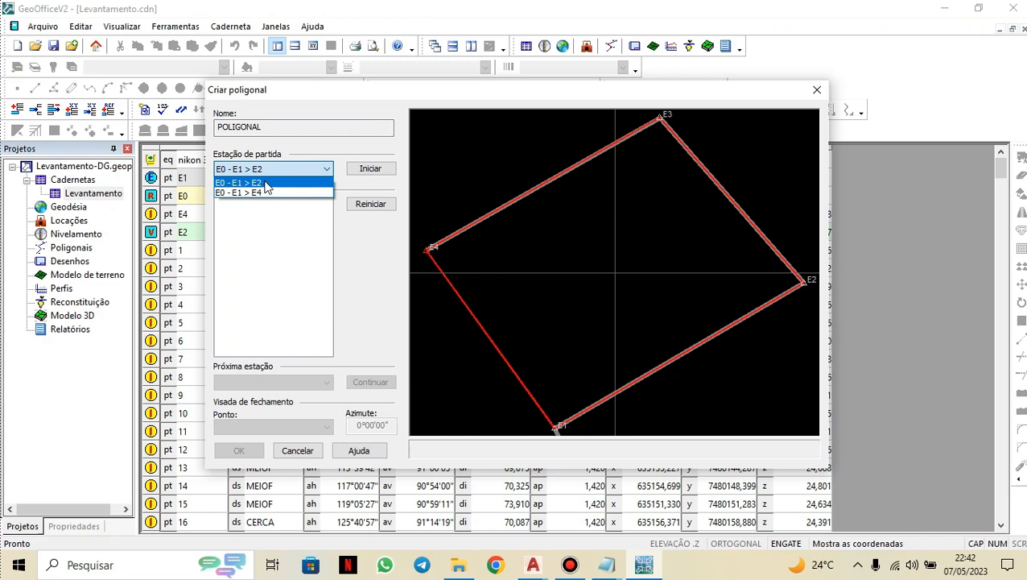
left_click(270, 247)
left_click(368, 171)
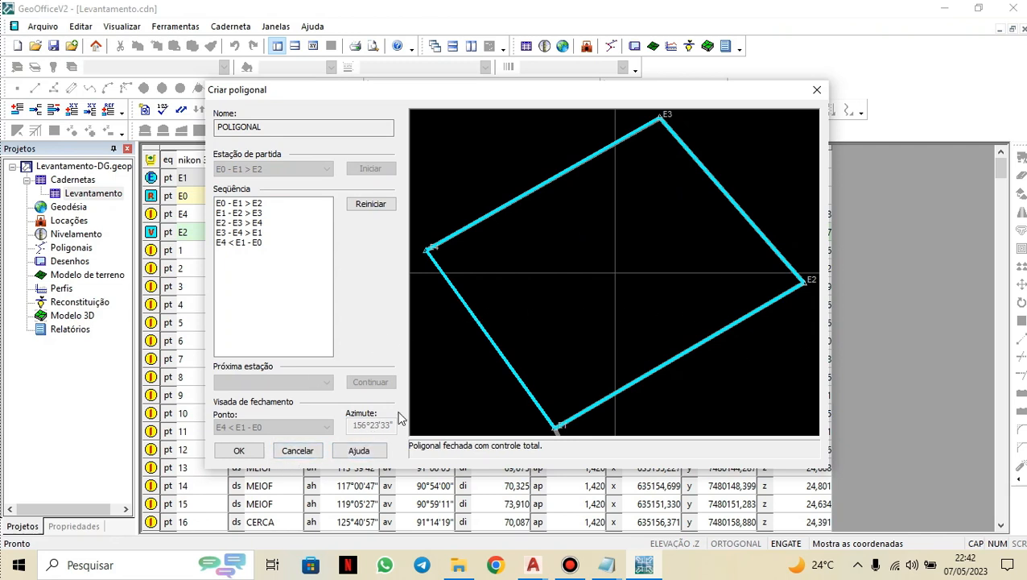
Confirm the traverse and adjust it proportionally to the distances, compensating angular then linear error and elevations.
left_click(240, 451)
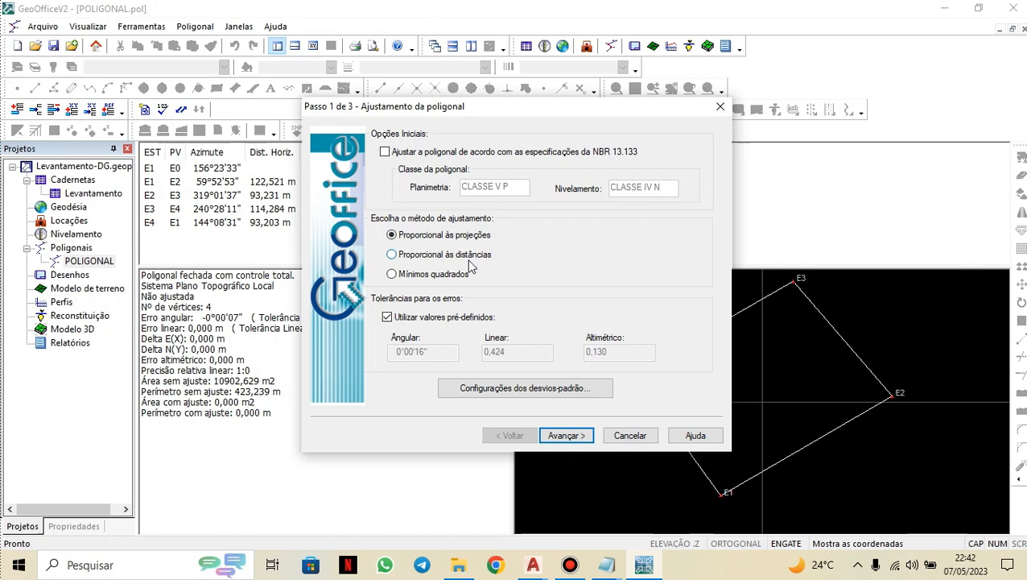
left_click(392, 256)
left_click(566, 436)
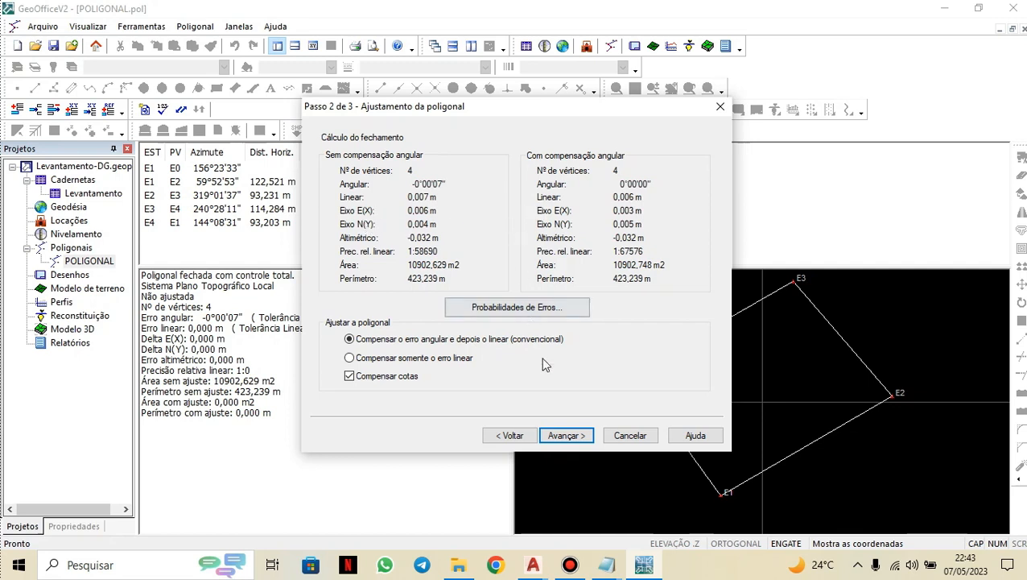
left_click(558, 438)
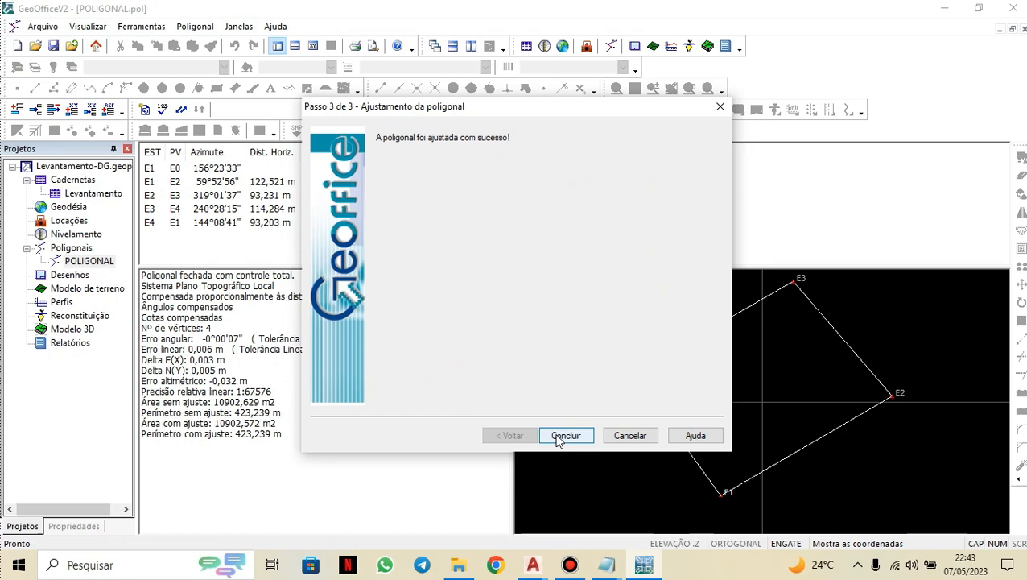
left_click(572, 435)
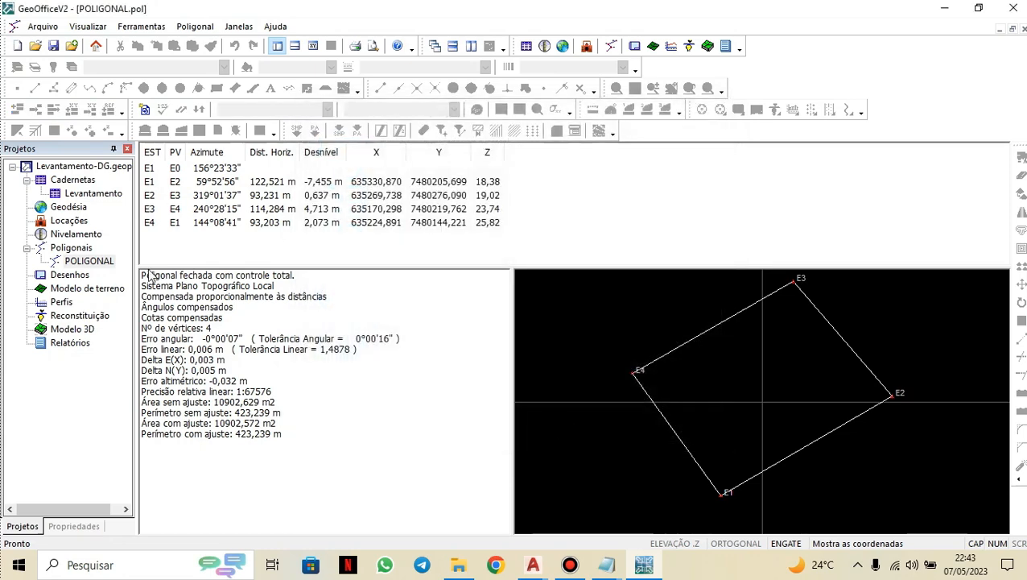
Create a new drawing item named DESENHO using the points of the Levantamento field book with default georeferencing and layers.
double_click(87, 195)
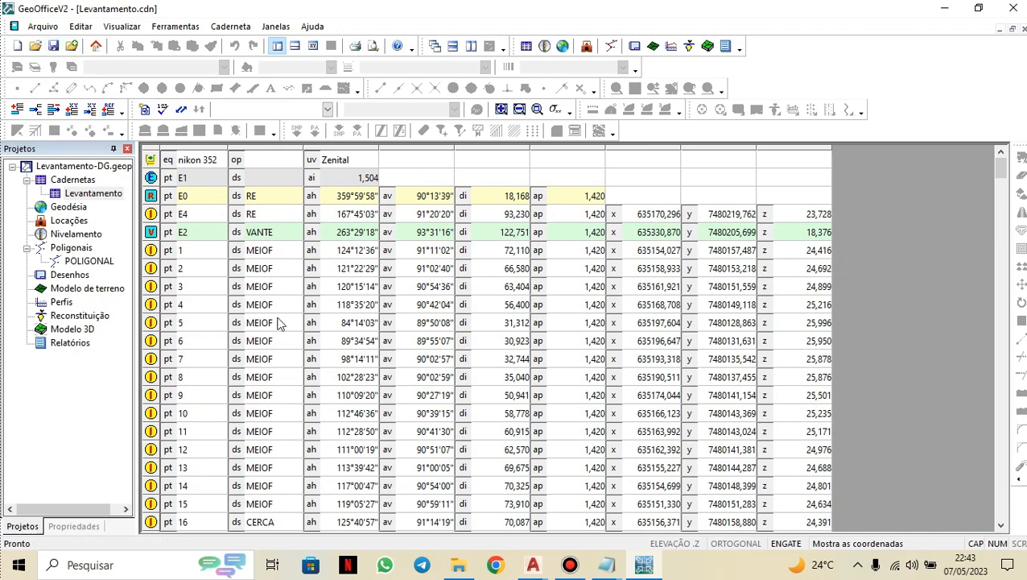
right_click(85, 261)
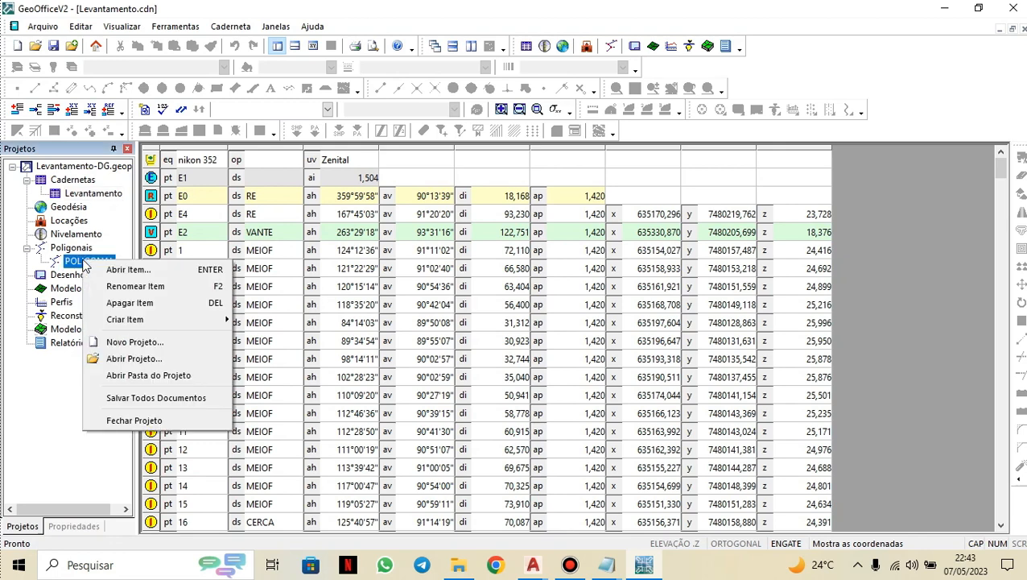
mouse_move(112, 318)
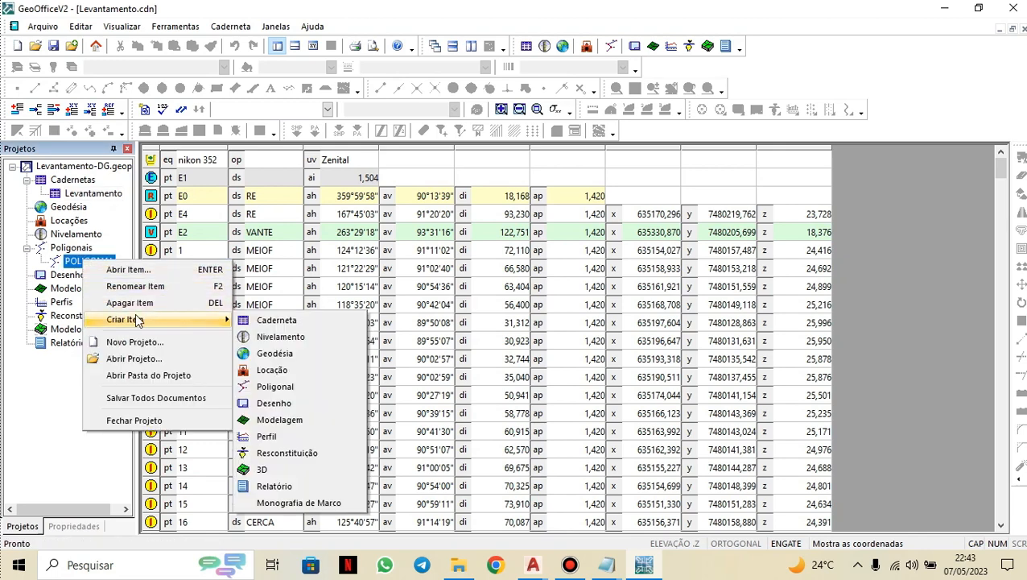
left_click(276, 403)
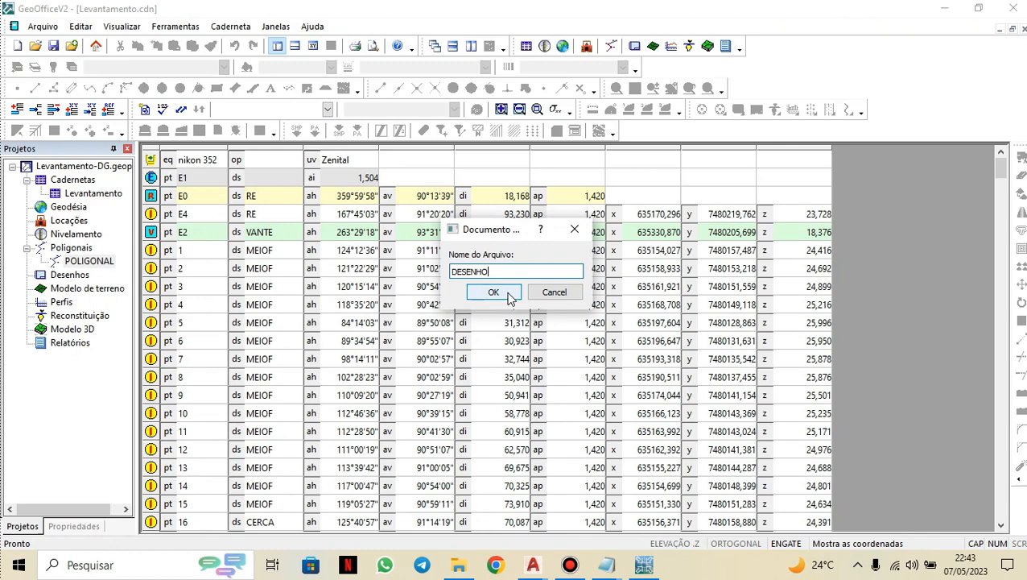
left_click(510, 297)
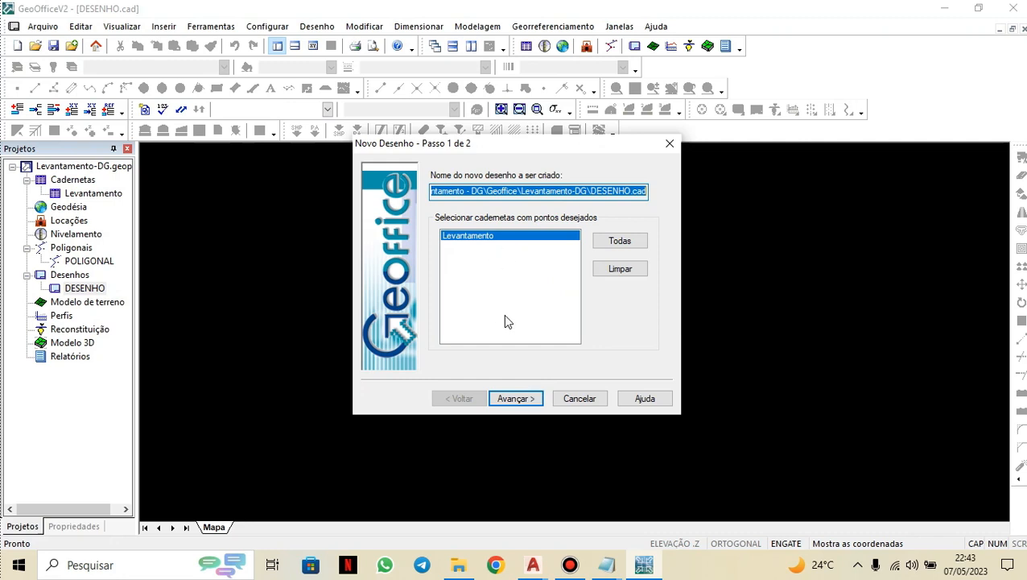
left_click(532, 399)
left_click(515, 399)
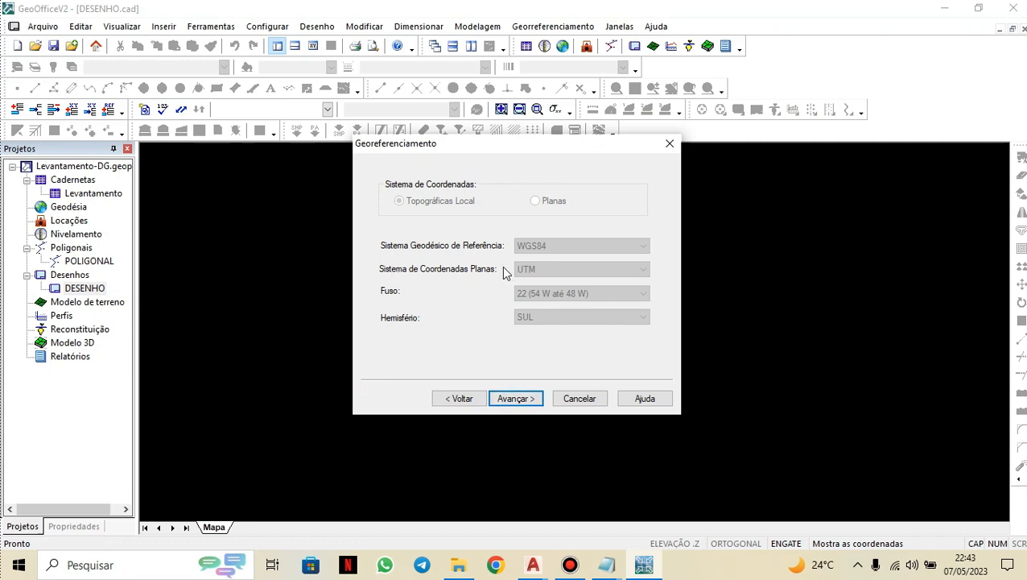
left_click(516, 398)
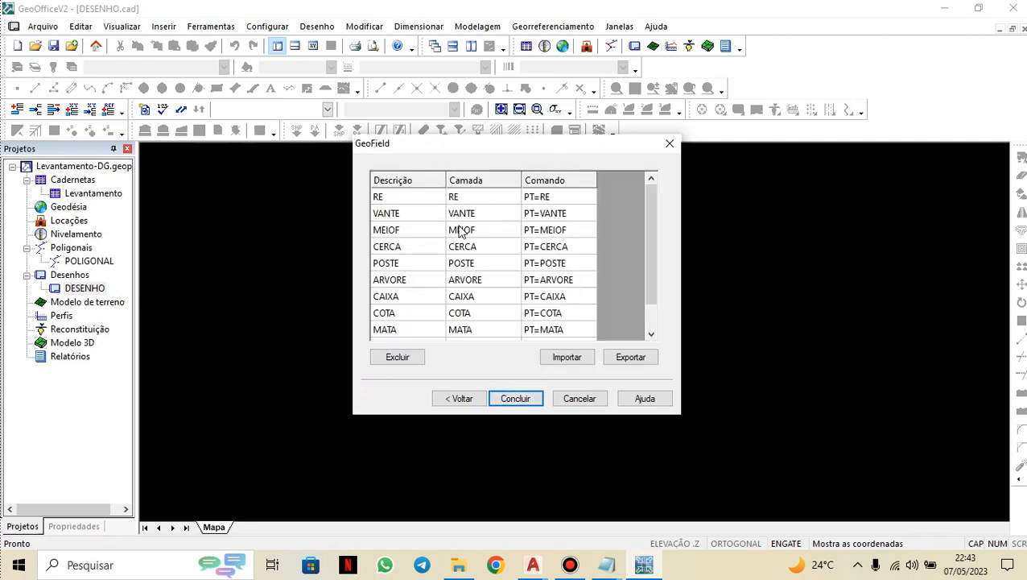
scroll(475, 270, "down", 1)
scroll(523, 306, "up", 1)
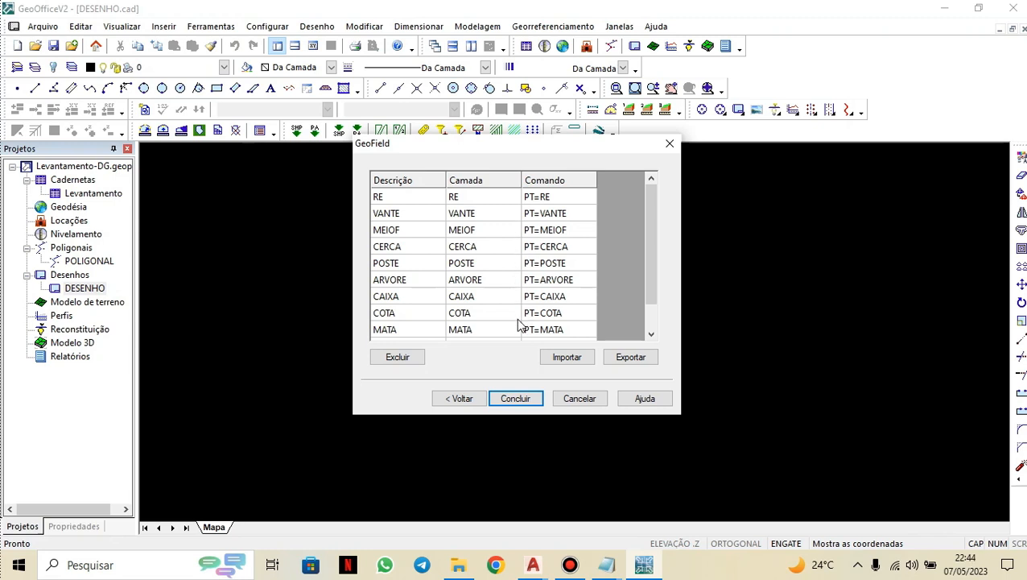
left_click(517, 395)
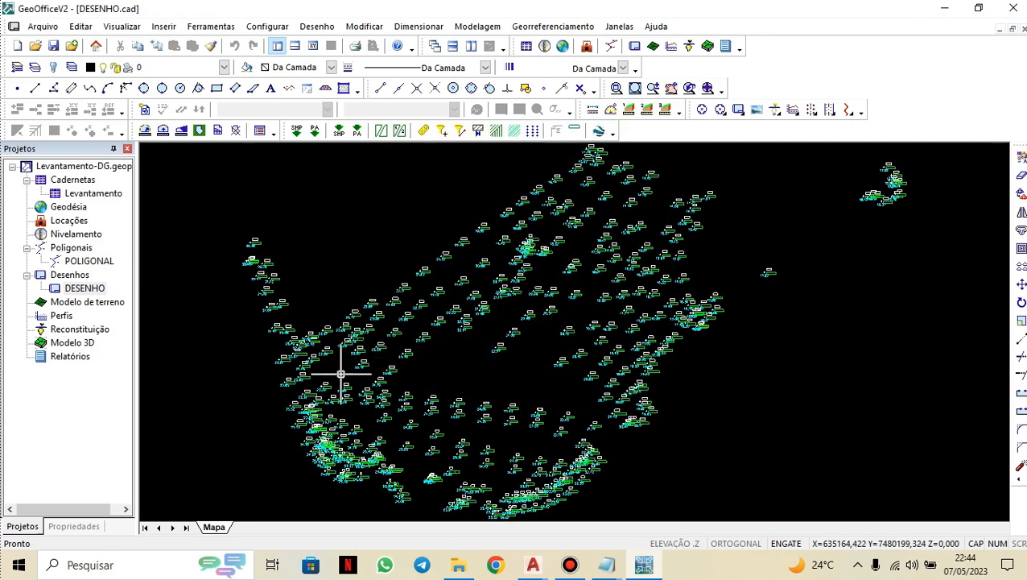
Set the drawing's global display scale to 1:250.
mouse_move(352, 428)
middle_mouse_down()
mouse_move(367, 394)
mouse_move(355, 438)
mouse_move(368, 426)
middle_mouse_up()
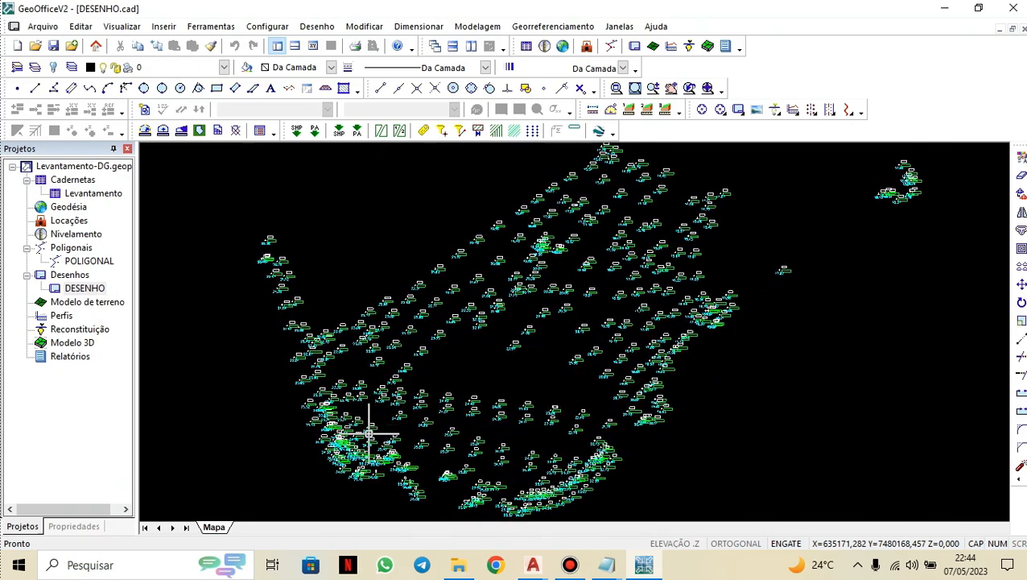
scroll(355, 469, "up", 2)
scroll(339, 293, "up", 1)
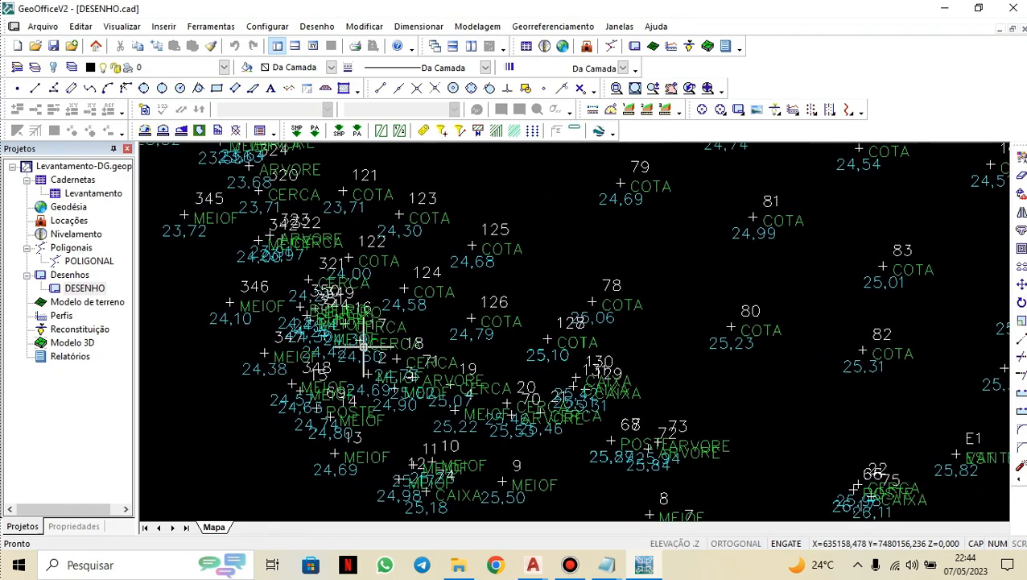
scroll(296, 299, "up", 1)
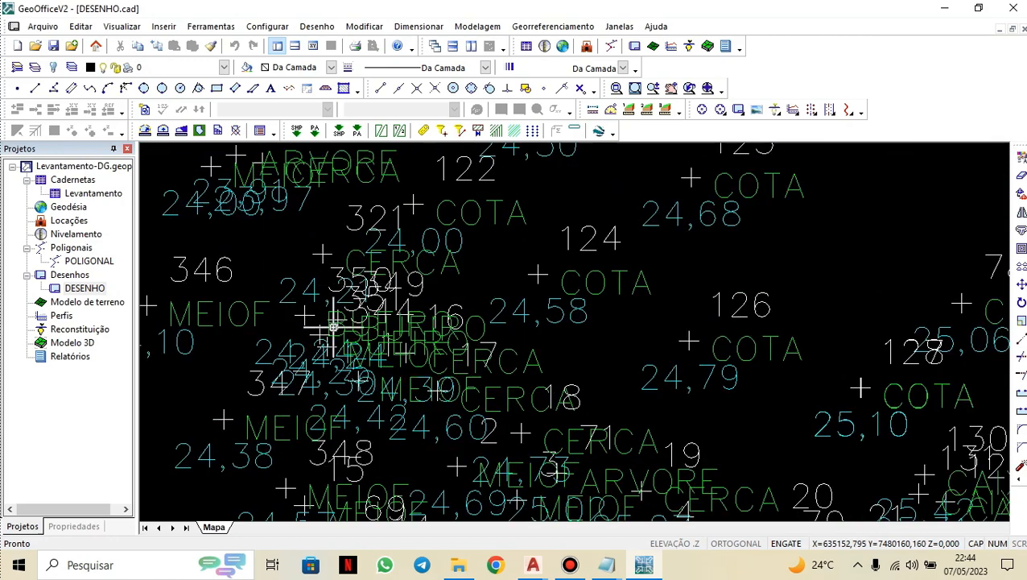
scroll(401, 355, "down", 1)
scroll(374, 302, "down", 1)
mouse_move(375, 331)
middle_mouse_down()
mouse_move(395, 374)
mouse_move(422, 374)
mouse_move(404, 379)
middle_mouse_up()
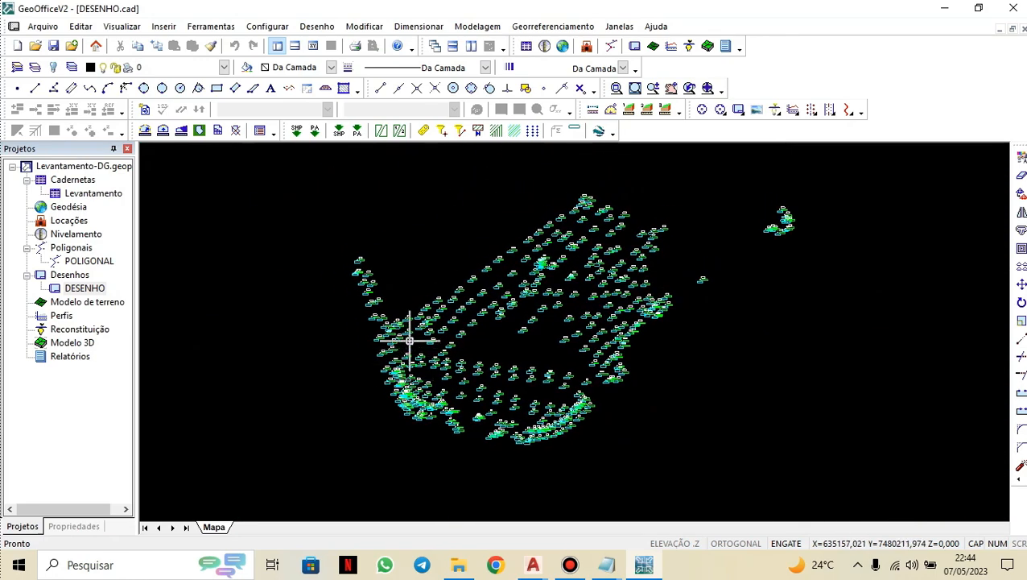
left_click(108, 29)
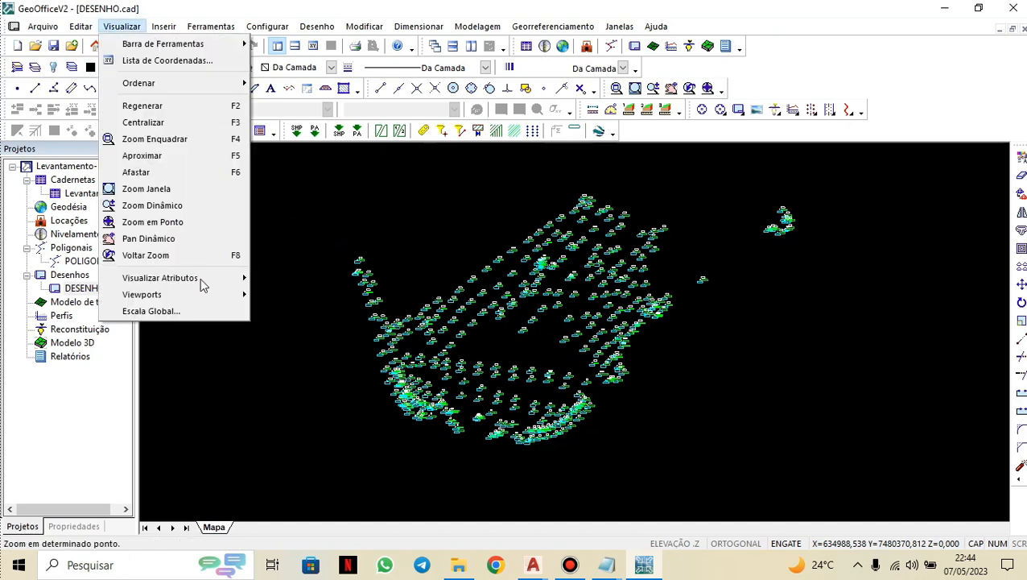
left_click(198, 312)
left_click(542, 285)
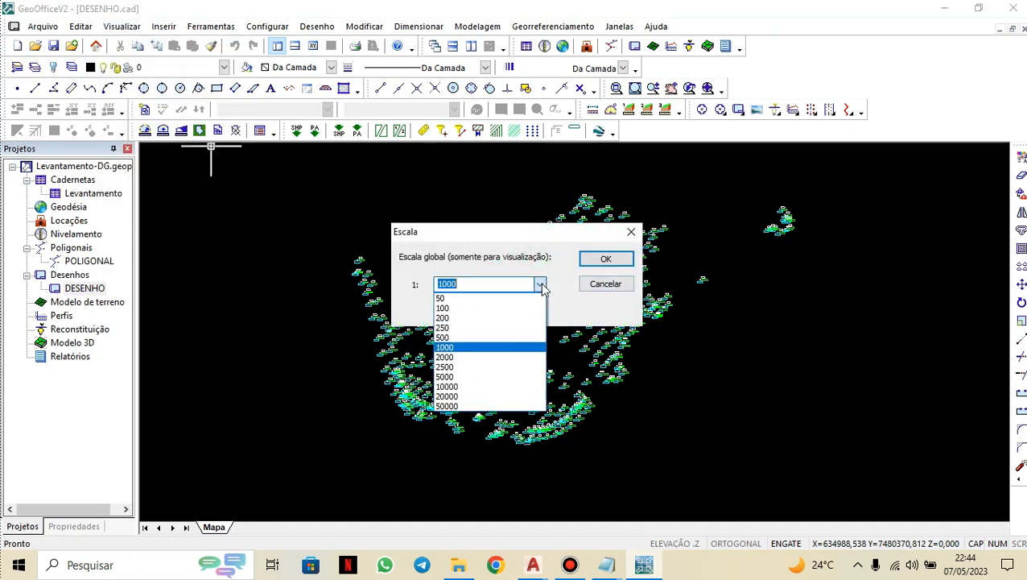
left_click(476, 331)
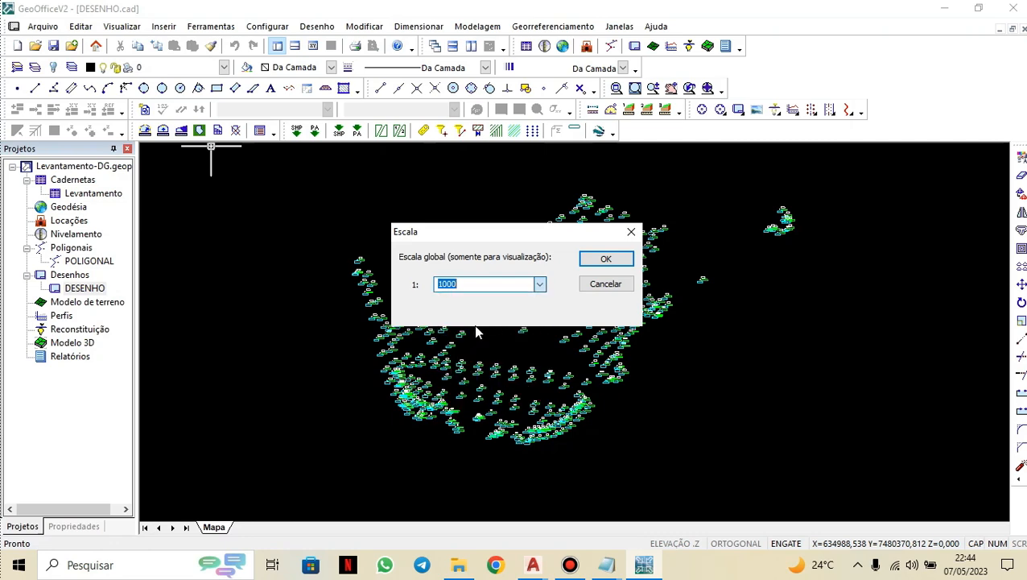
left_click(597, 258)
Examine the point labels at close zoom and fit the whole drawing in the window.
scroll(390, 395, "up", 3)
scroll(592, 419, "up", 2)
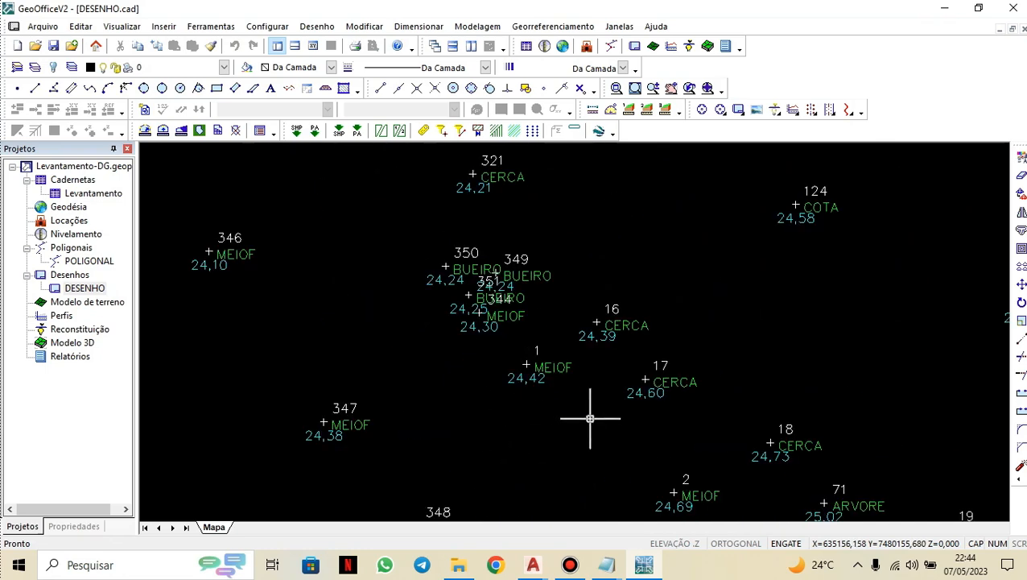
scroll(543, 328, "down", 5)
middle_click_drag(607, 352, 407, 401)
scroll(497, 367, "down", 1)
mouse_move(498, 367)
middle_mouse_down()
mouse_move(497, 400)
mouse_move(517, 429)
middle_mouse_up()
scroll(484, 385, "down", 1)
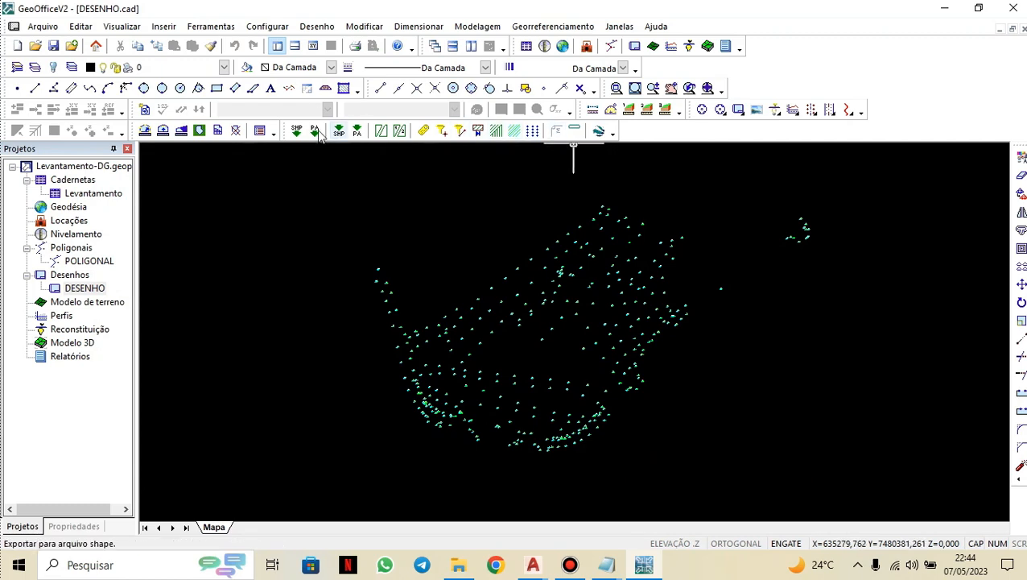
left_click(615, 88)
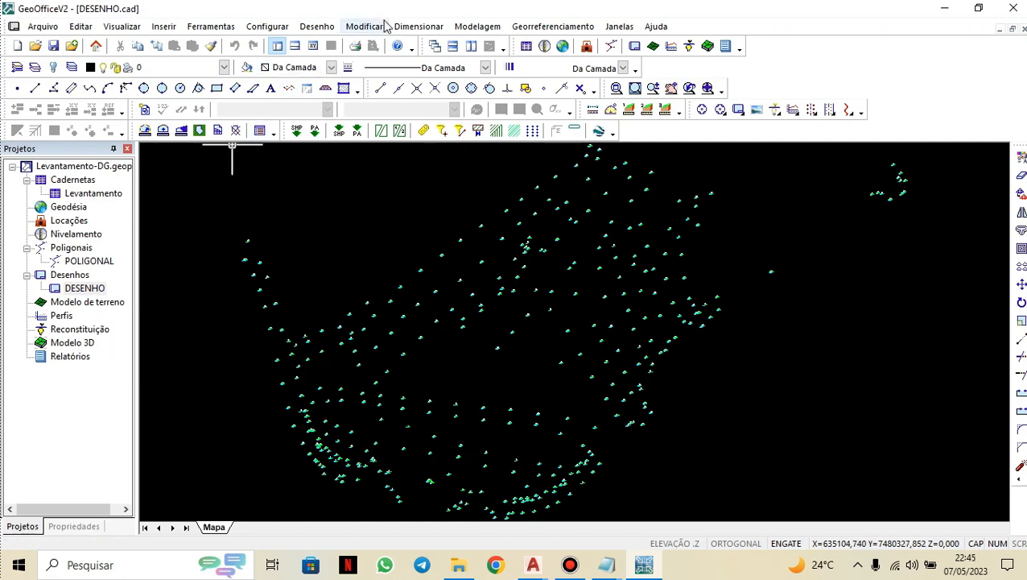
Create a new terrain model named MODELAGEM from all drawing layers with the default elevation and distance filters.
left_click(467, 27)
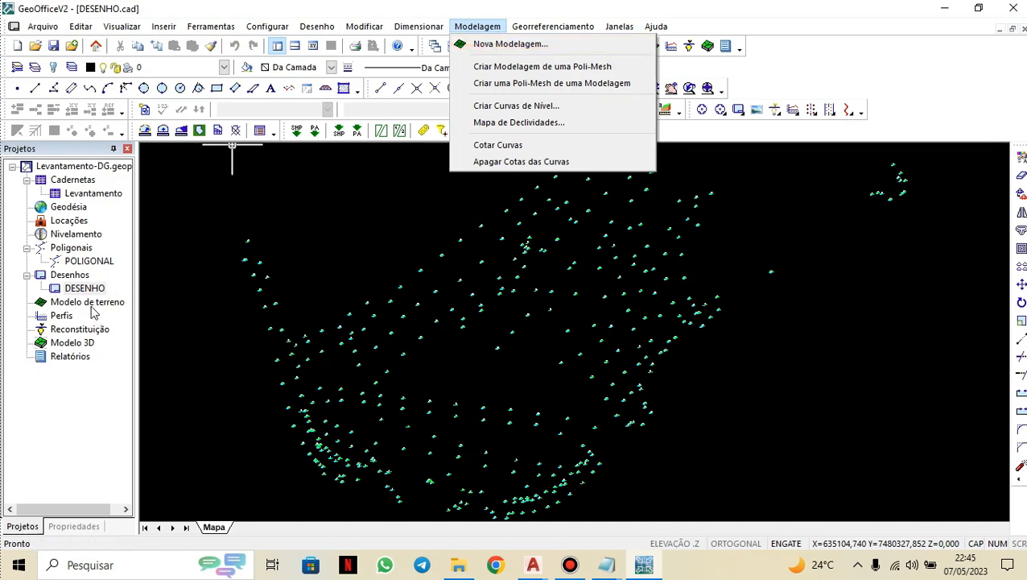
left_click(487, 45)
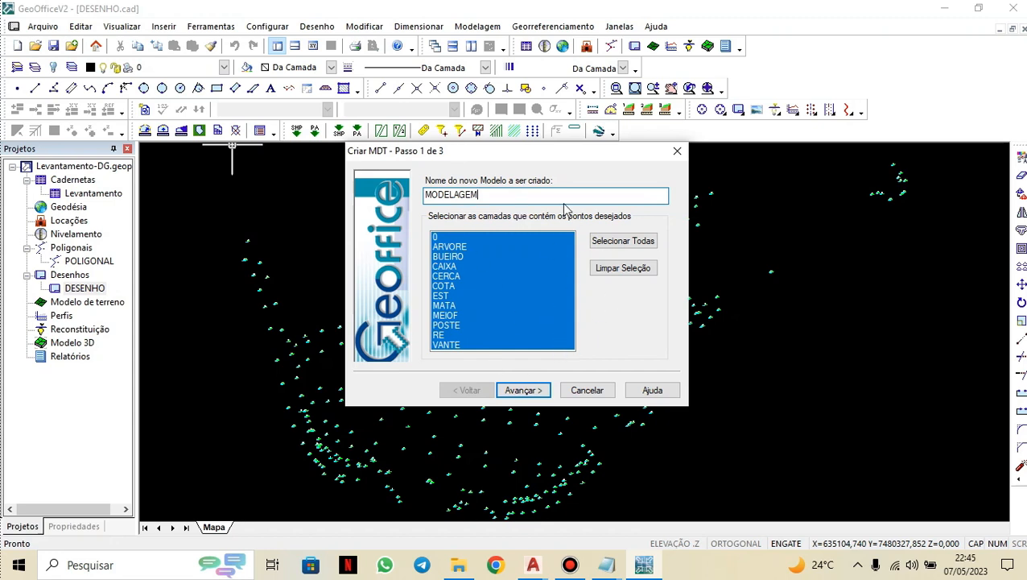
left_click(524, 390)
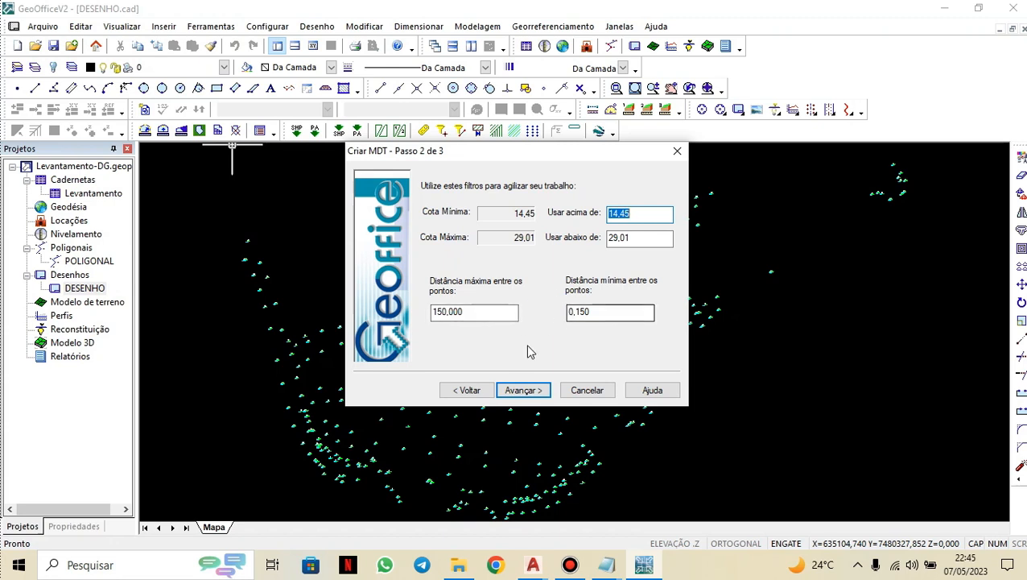
left_click(535, 391)
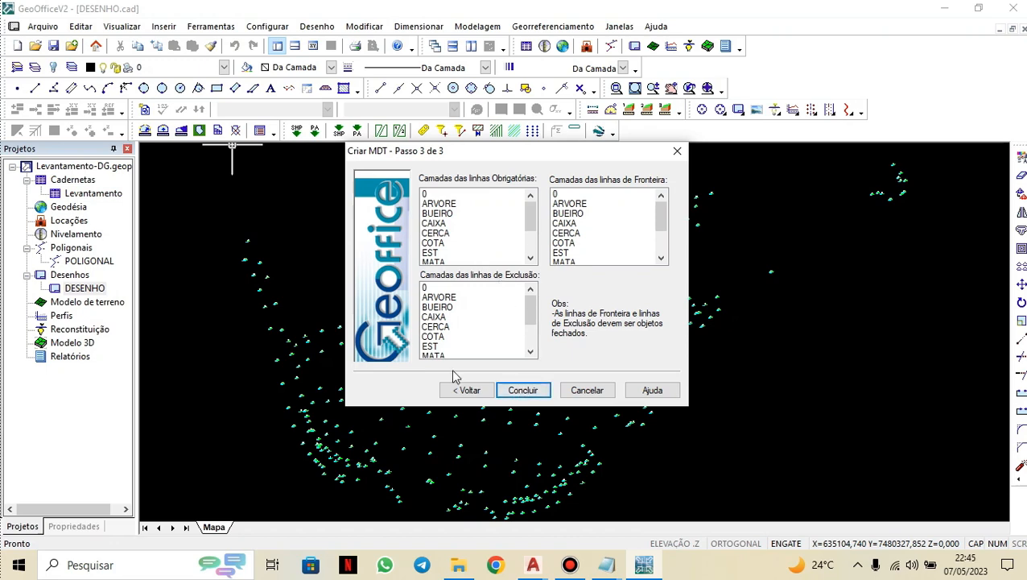
left_click(522, 388)
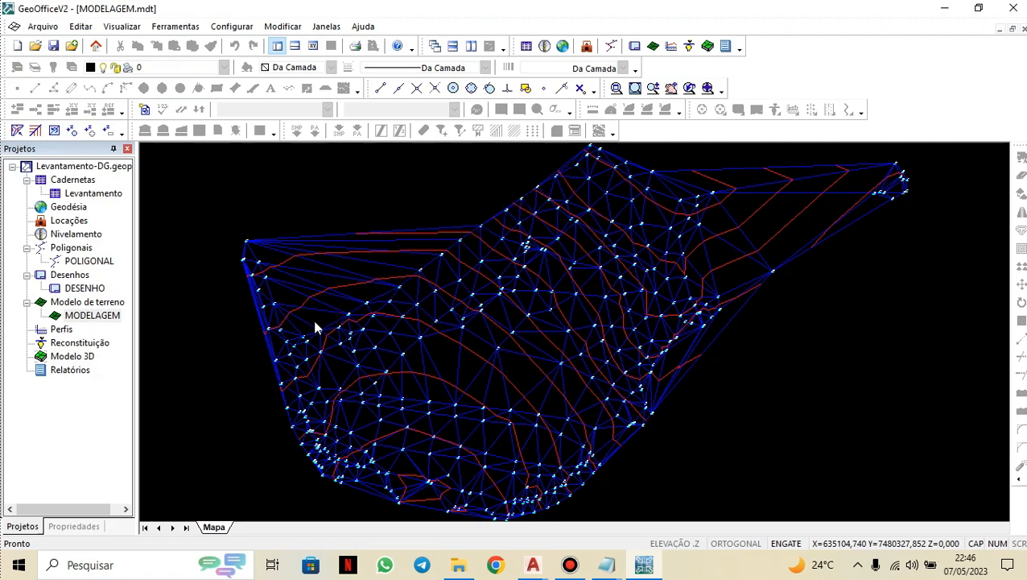
scroll(293, 315, "up", 2)
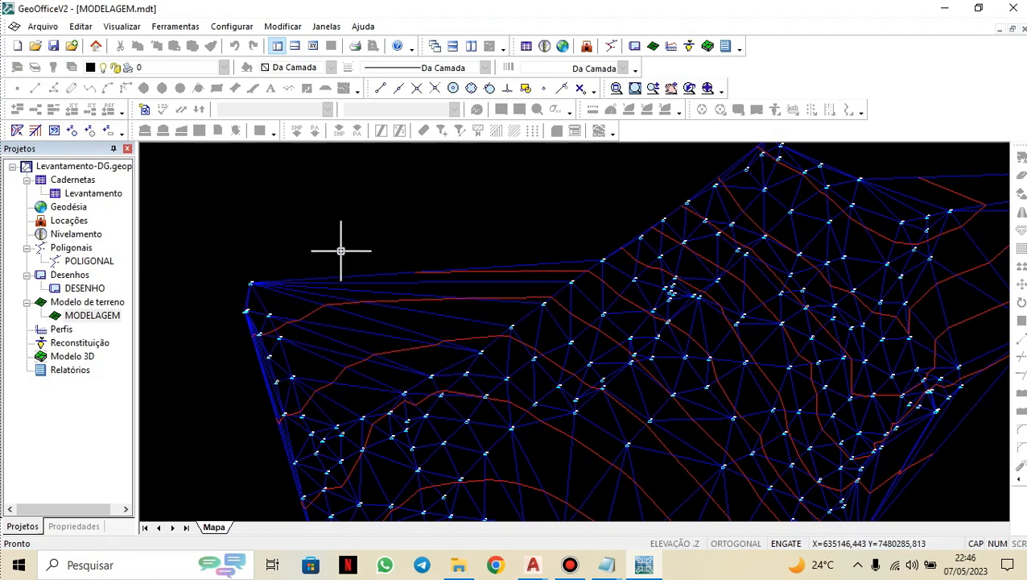
scroll(573, 239, "down", 4)
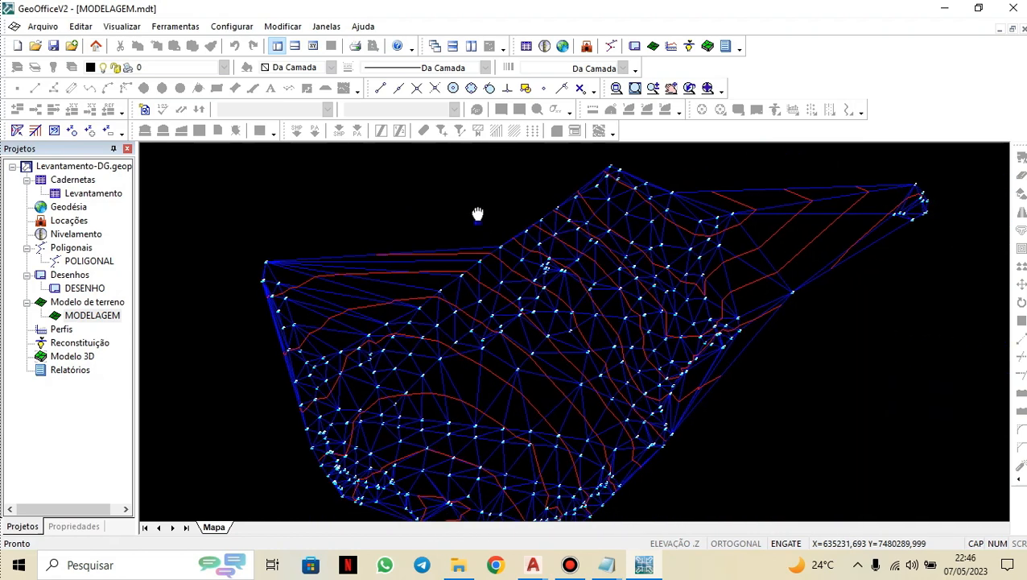
scroll(508, 302, "down", 2)
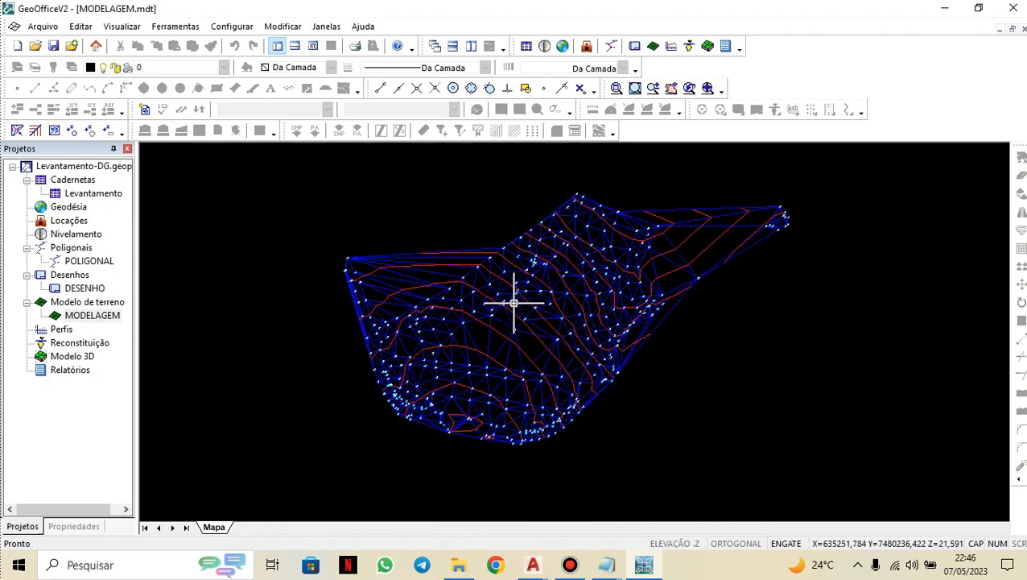
scroll(517, 276, "up", 2)
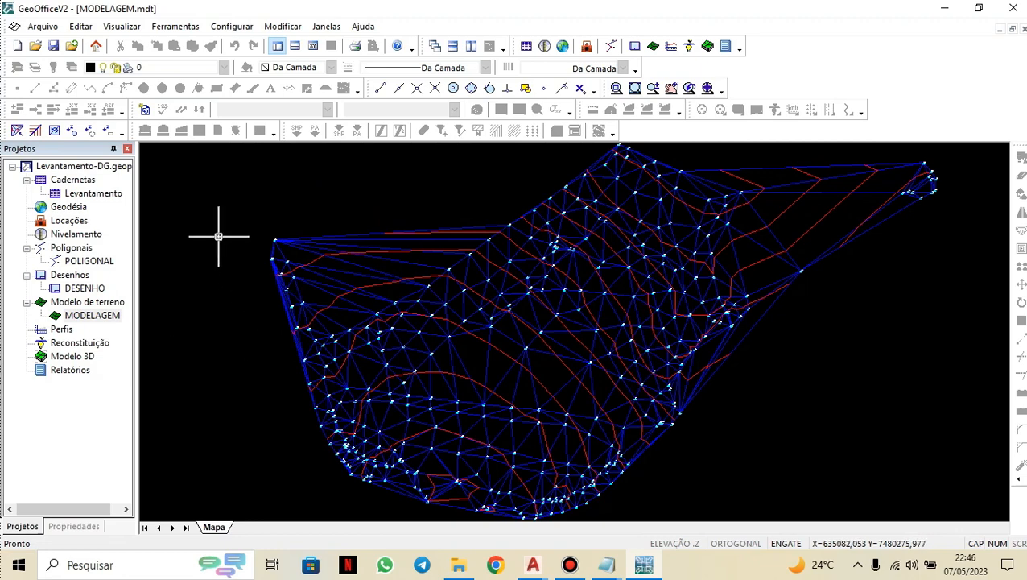
Generate contour lines in the DESENHO drawing from MODELAGEM as splines, with equidistance 5 for curve 001 and 1 for curve 002.
double_click(84, 288)
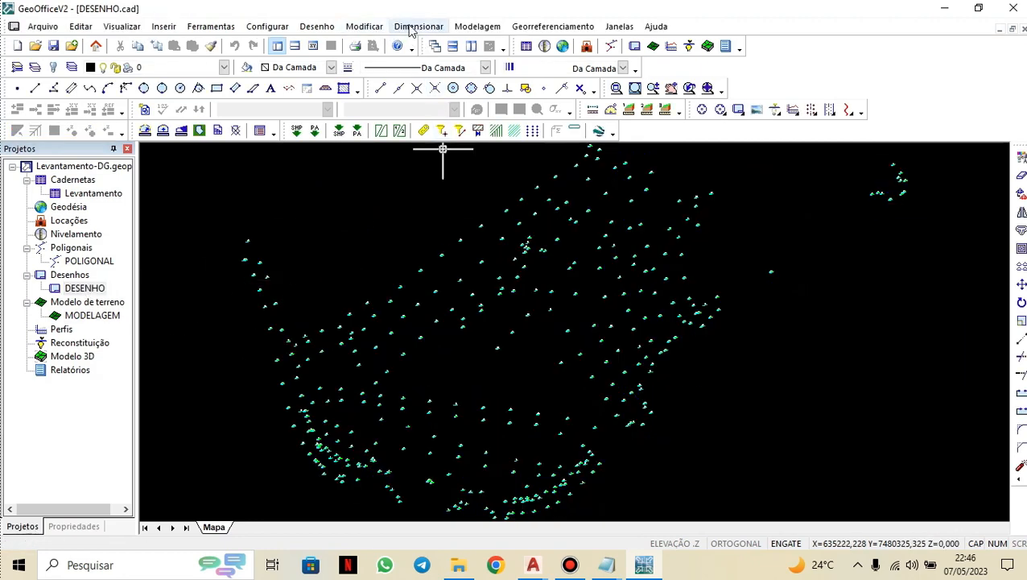
left_click(477, 26)
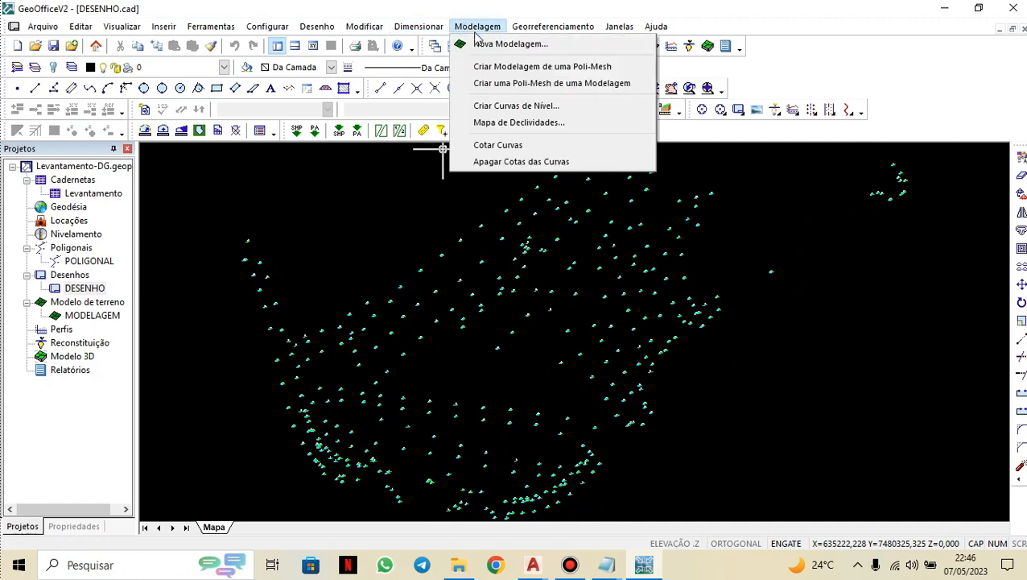
left_click(501, 106)
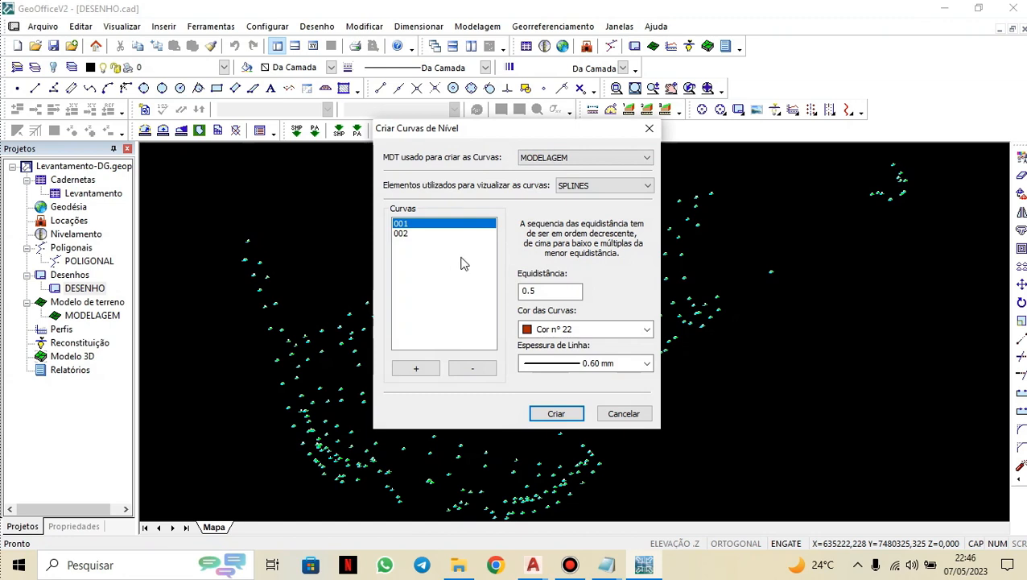
left_click(605, 188)
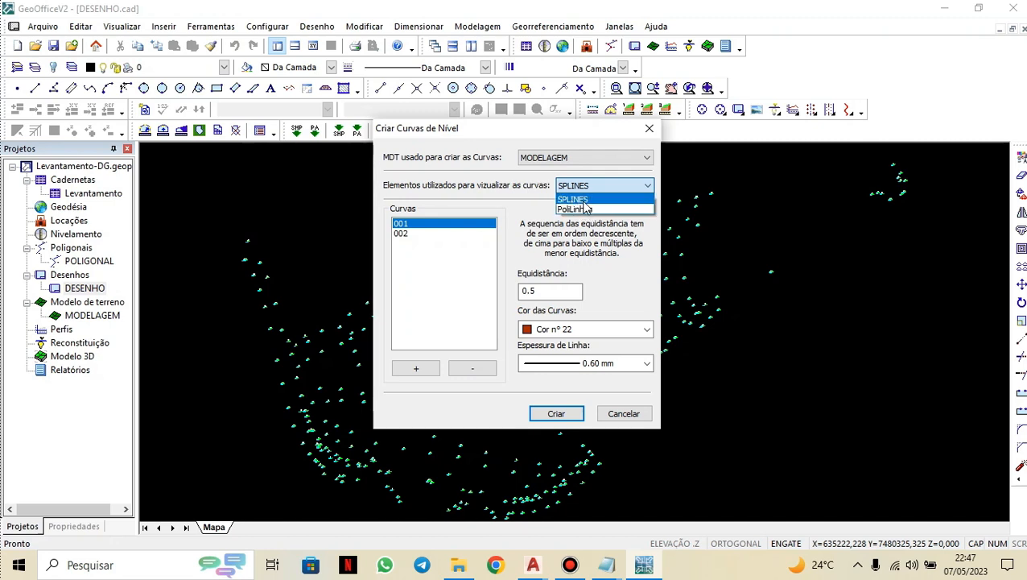
left_click(571, 200)
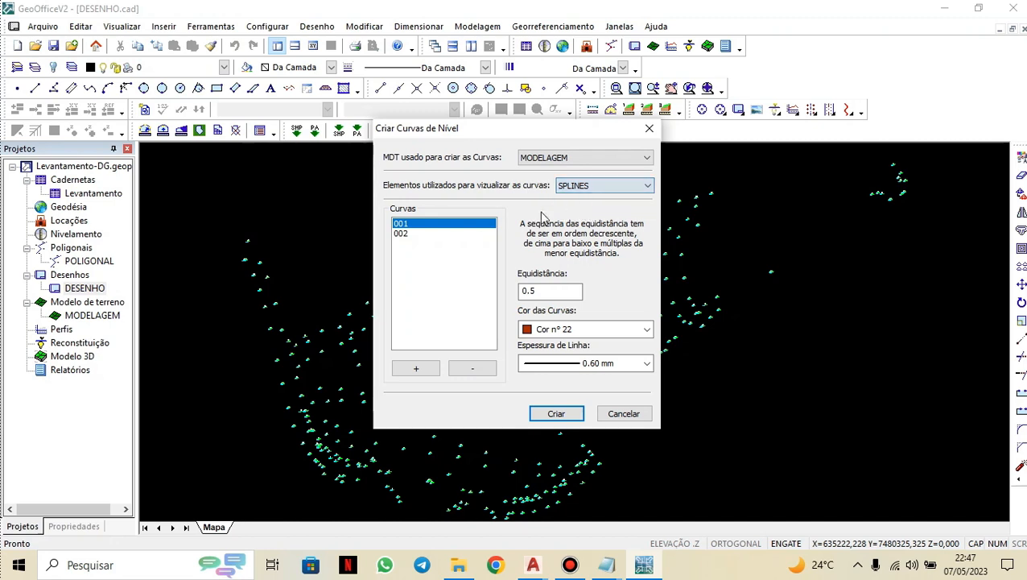
left_click(407, 234)
left_click(407, 224)
left_click(408, 234)
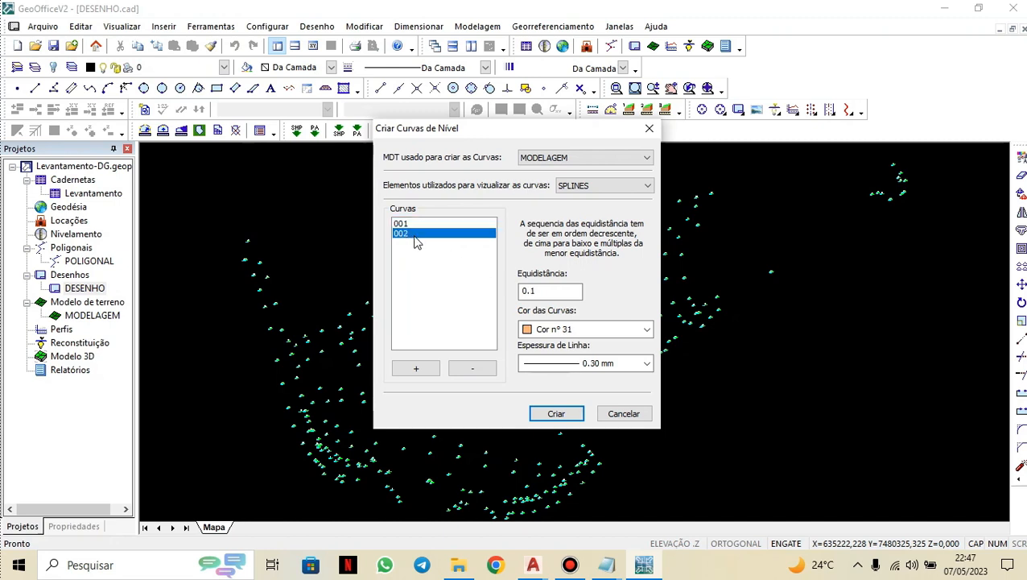
left_click(411, 224)
double_click(527, 290)
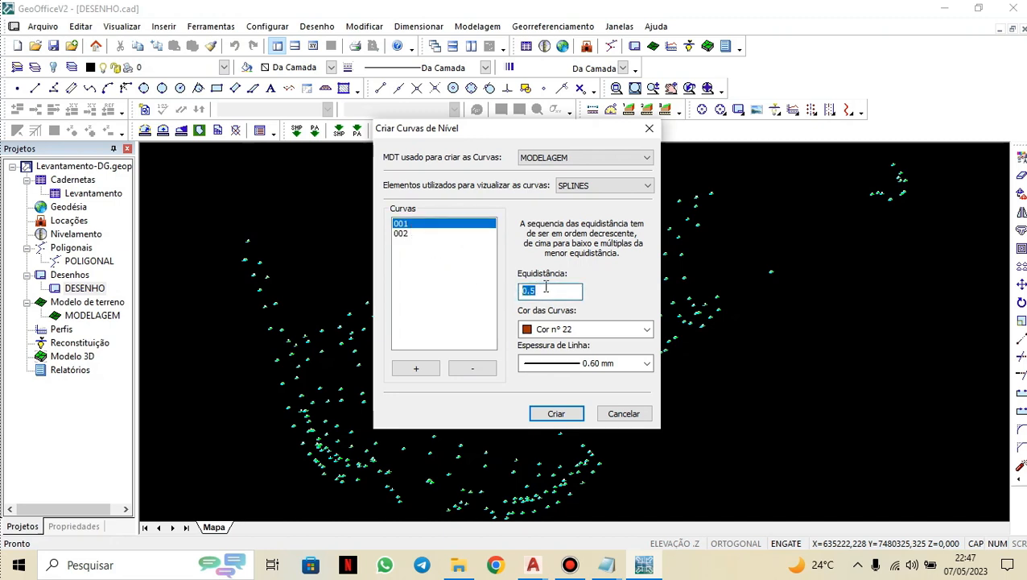
type("5")
left_click(402, 233)
double_click(538, 290)
type("1")
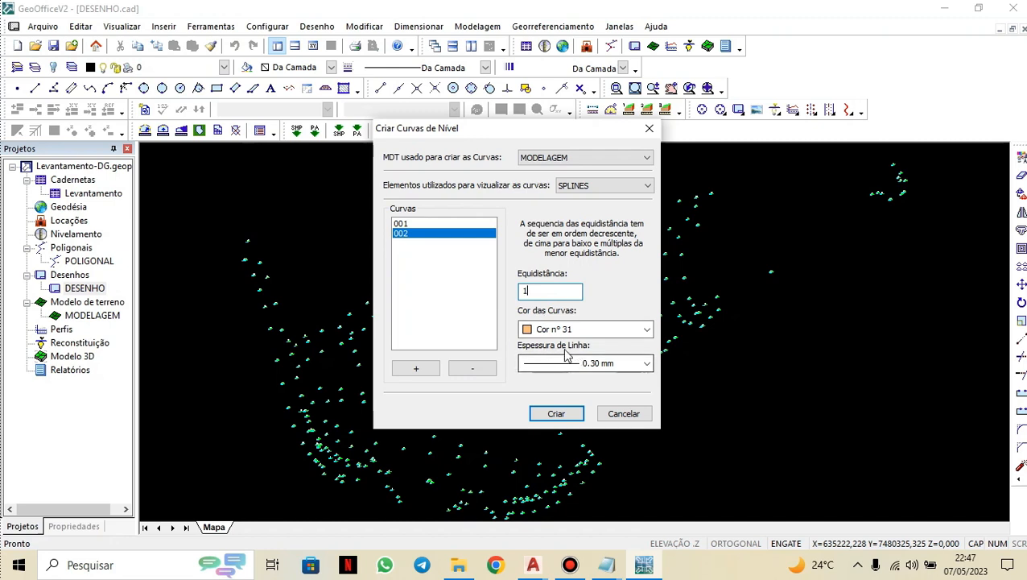
left_click(435, 224)
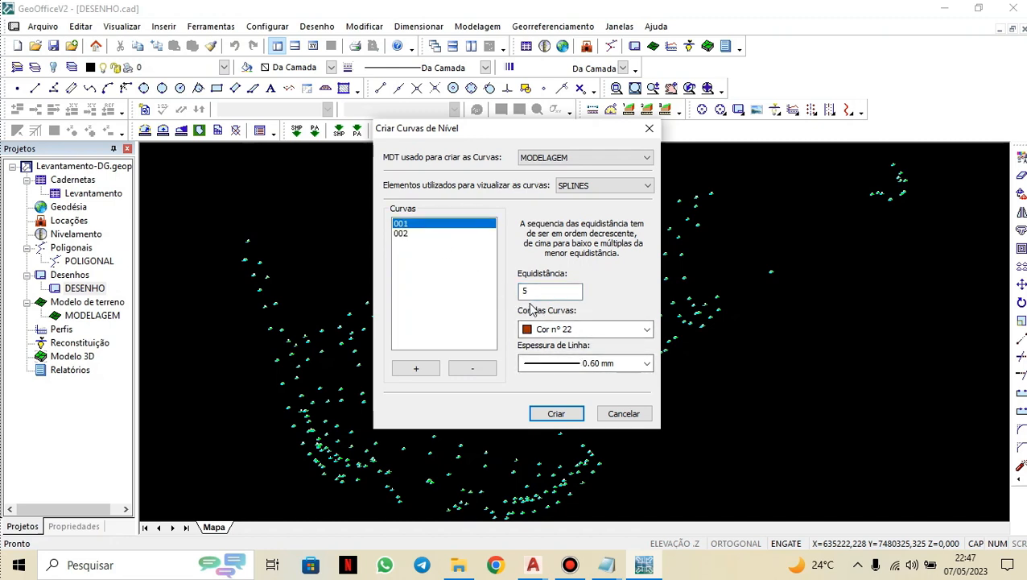
left_click(414, 234)
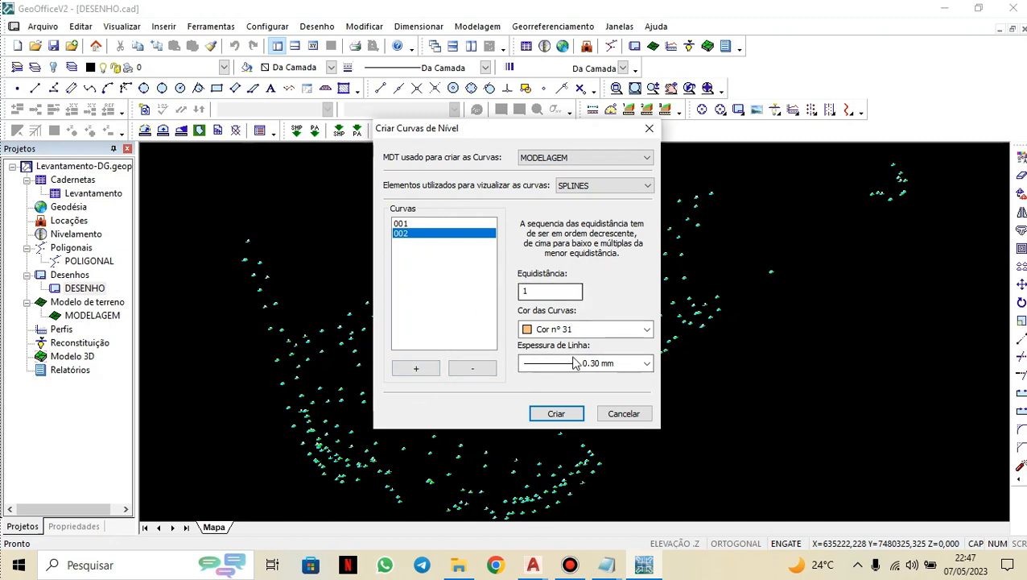
left_click(556, 413)
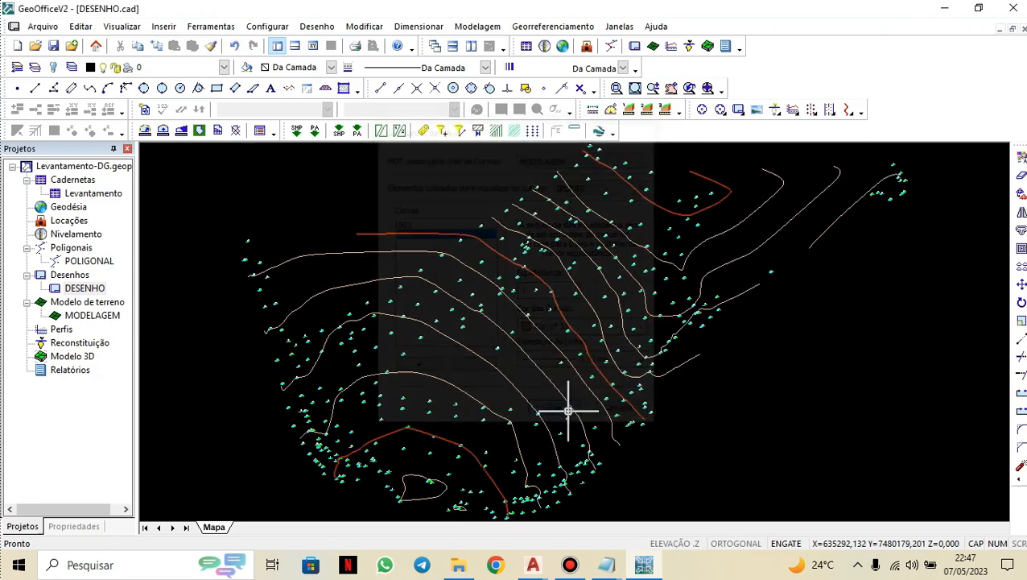
Undo the generated contour lines.
scroll(594, 328, "down", 2)
middle_click_drag(558, 315, 596, 322)
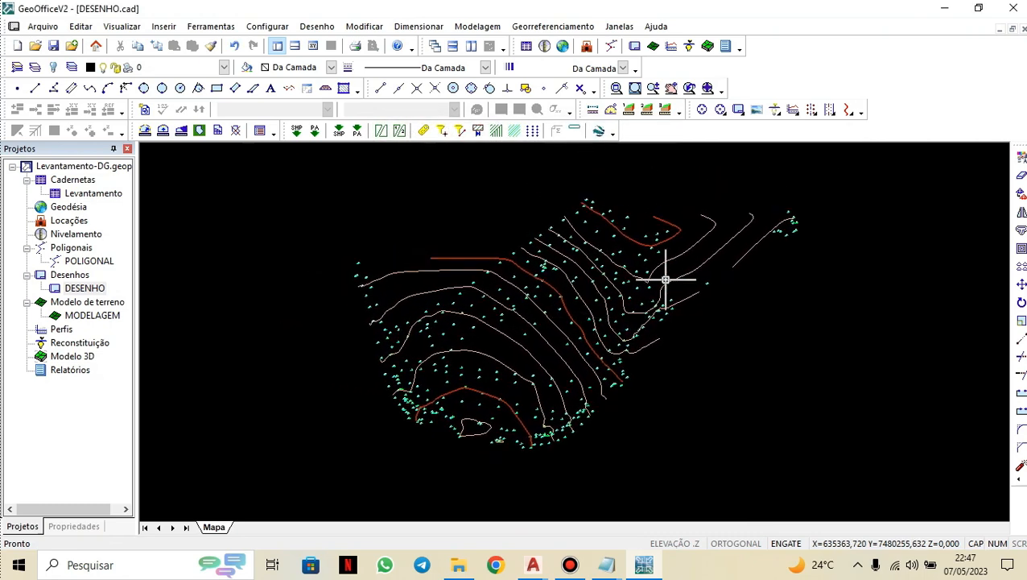
middle_click_drag(672, 383, 668, 409)
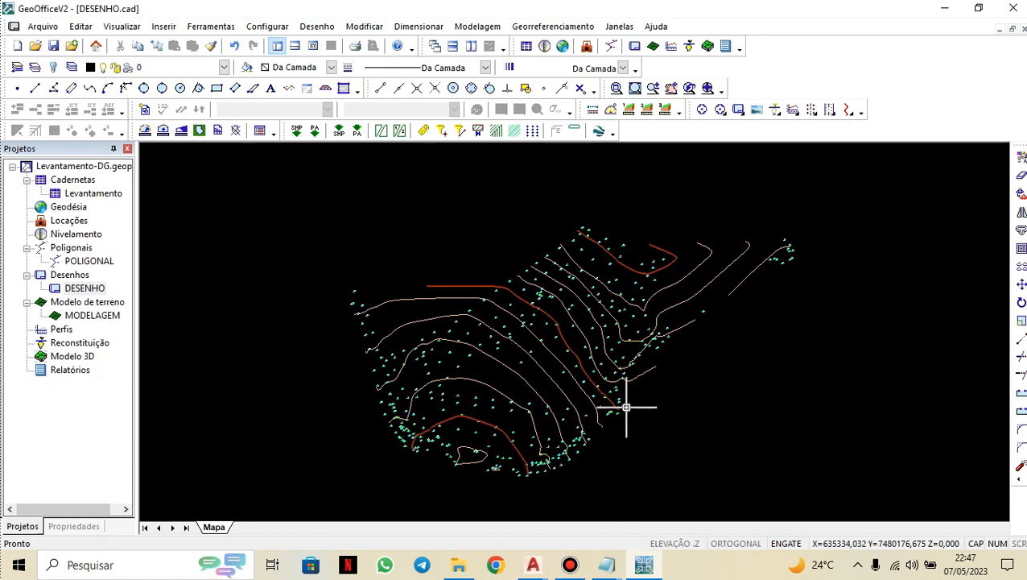
scroll(495, 451, "up", 2)
scroll(498, 453, "down", 1)
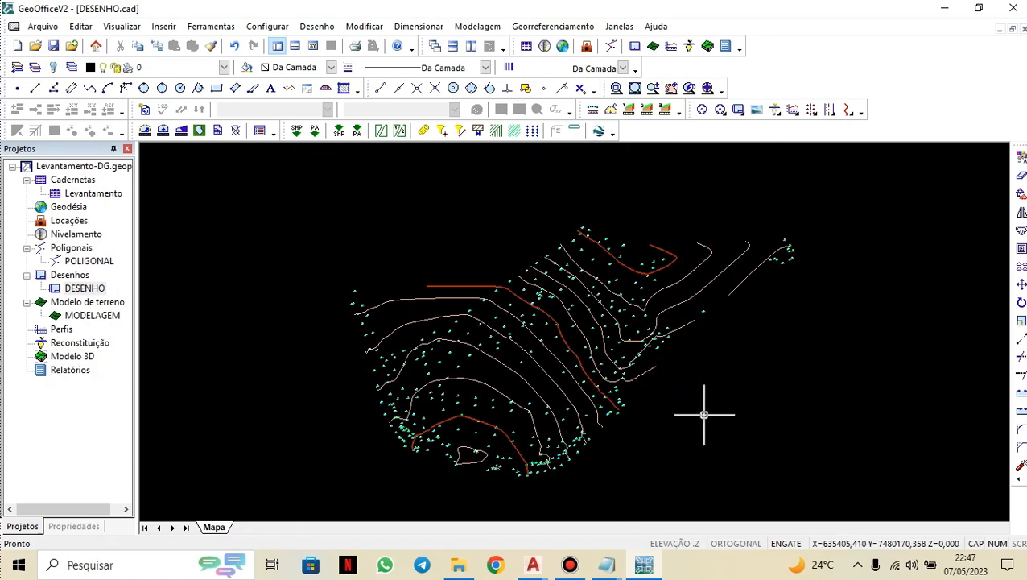
key("ctrl+z")
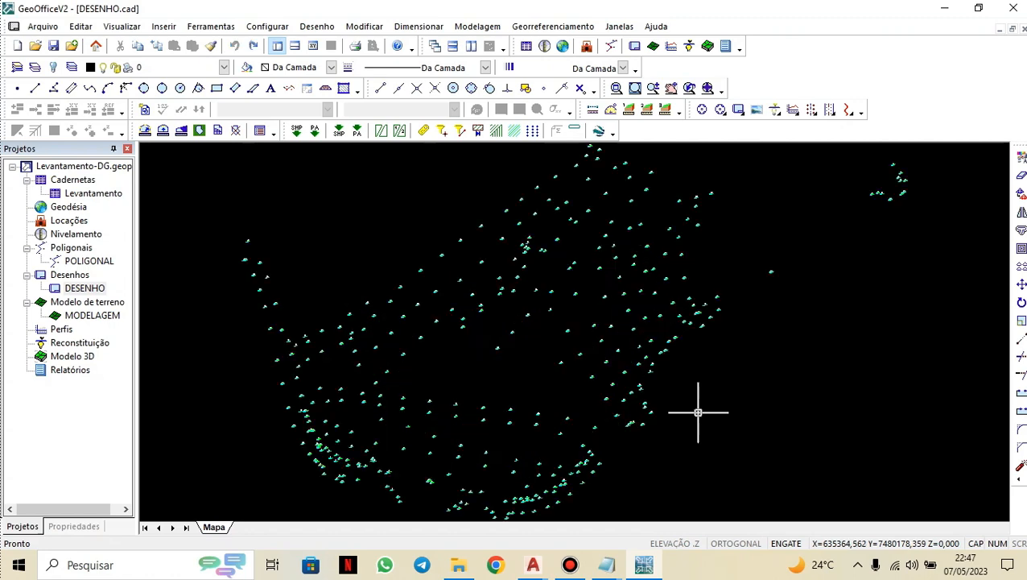
Try creating contour lines with a 0.1 equidistance for curve 002, and undo them.
left_click(474, 30)
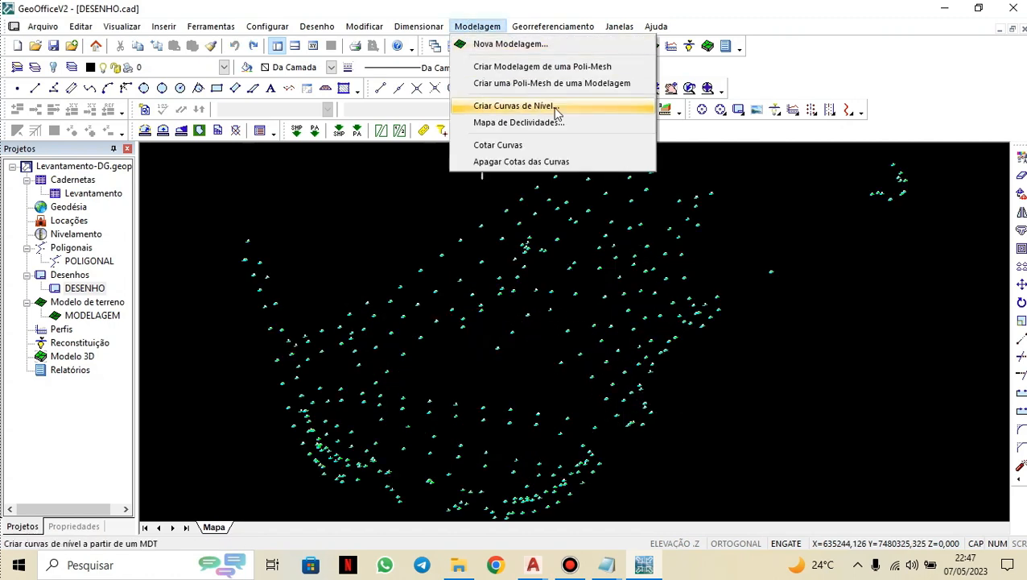
left_click(516, 105)
left_click(536, 294)
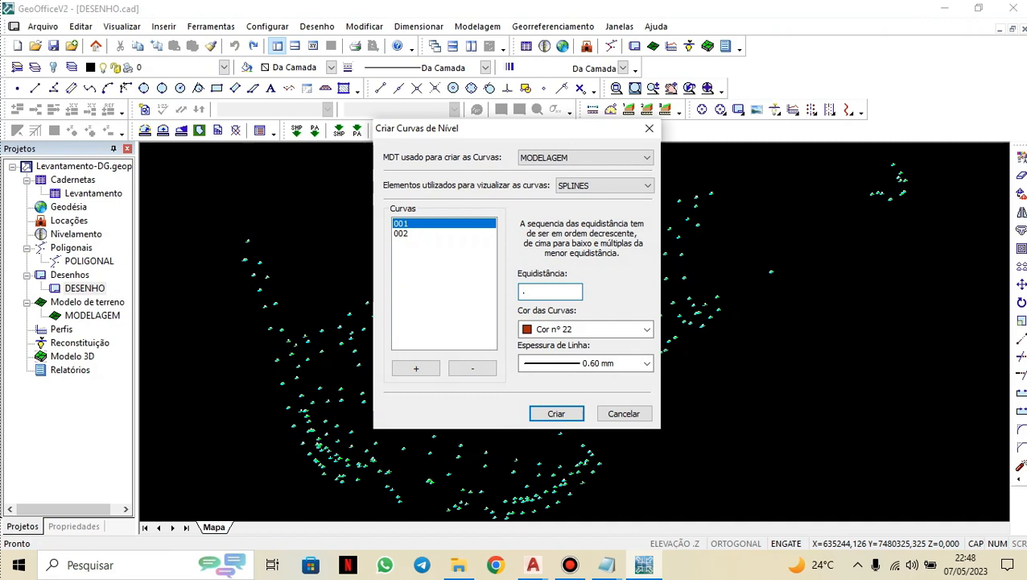
left_click(402, 233)
double_click(521, 291)
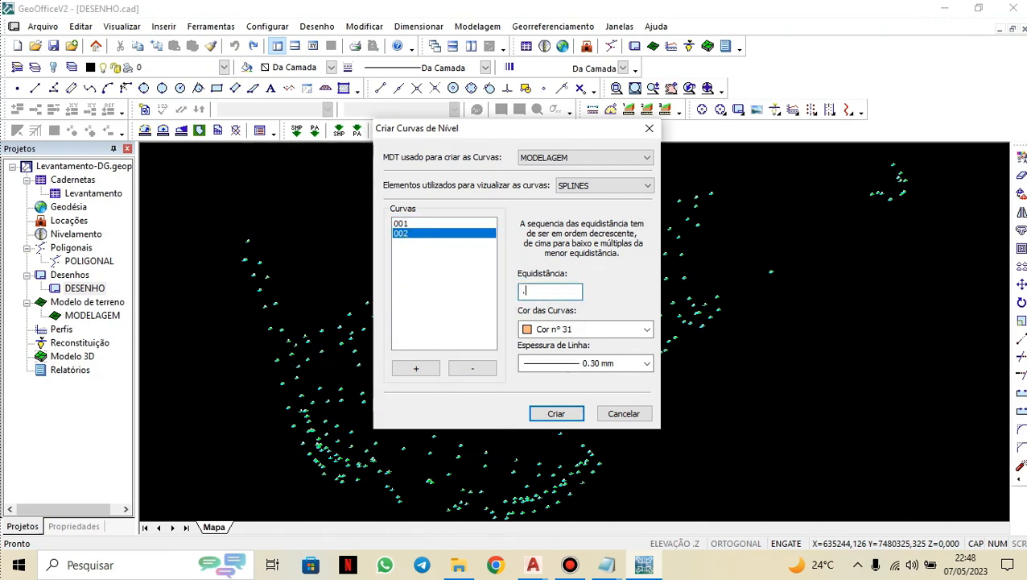
left_click(555, 414)
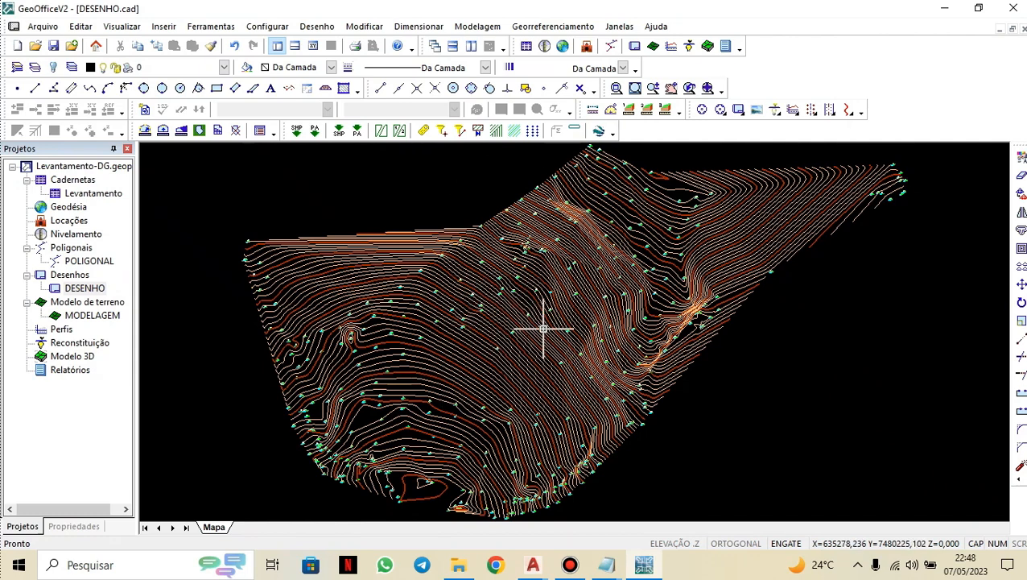
key("ctrl+z")
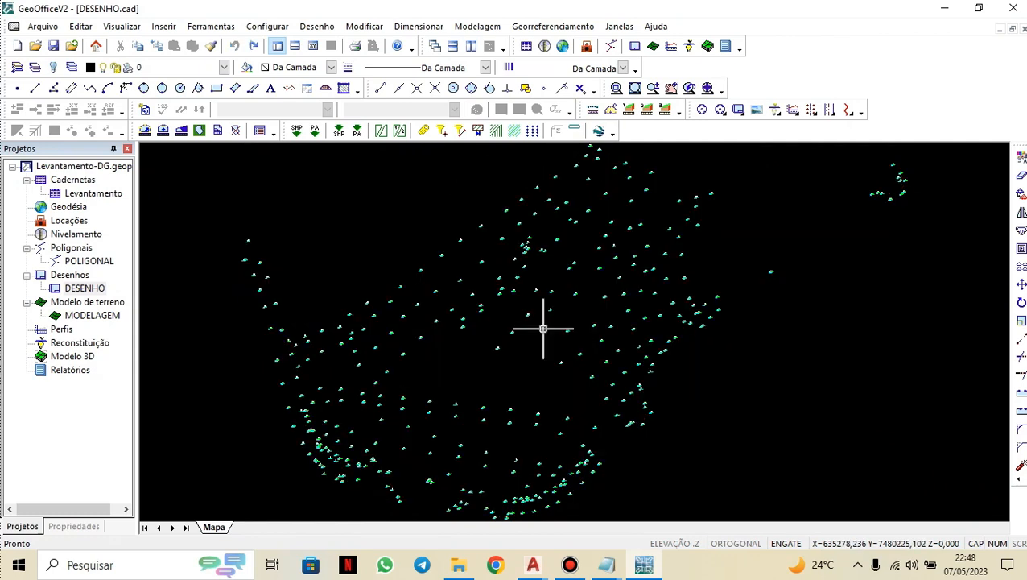
Recreate the contour lines from MODELAGEM with equidistance 5 for curve 001 and 1 for curve 002.
left_click(475, 27)
left_click(488, 105)
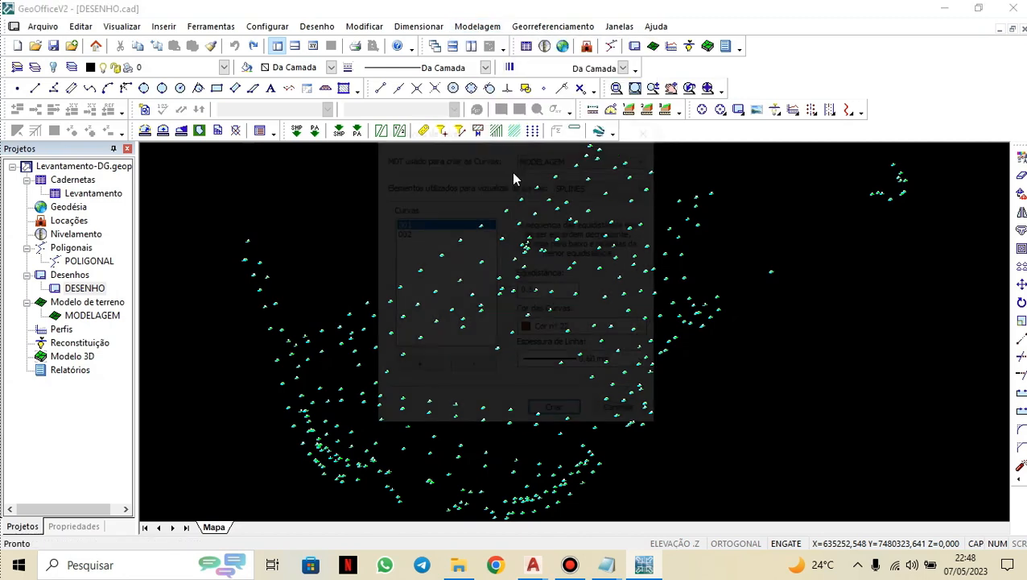
double_click(528, 290)
type("5")
left_click(402, 234)
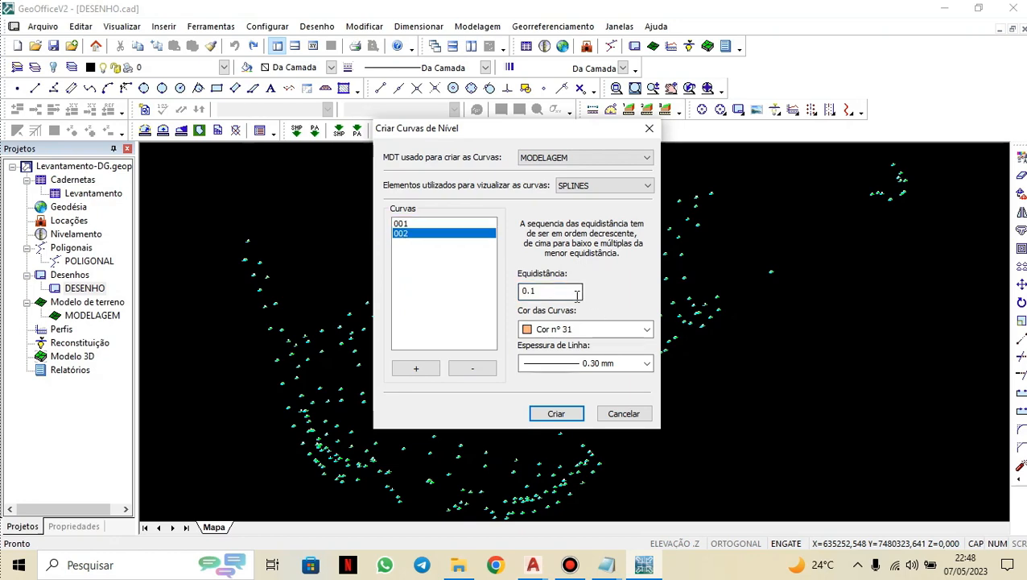
type("1")
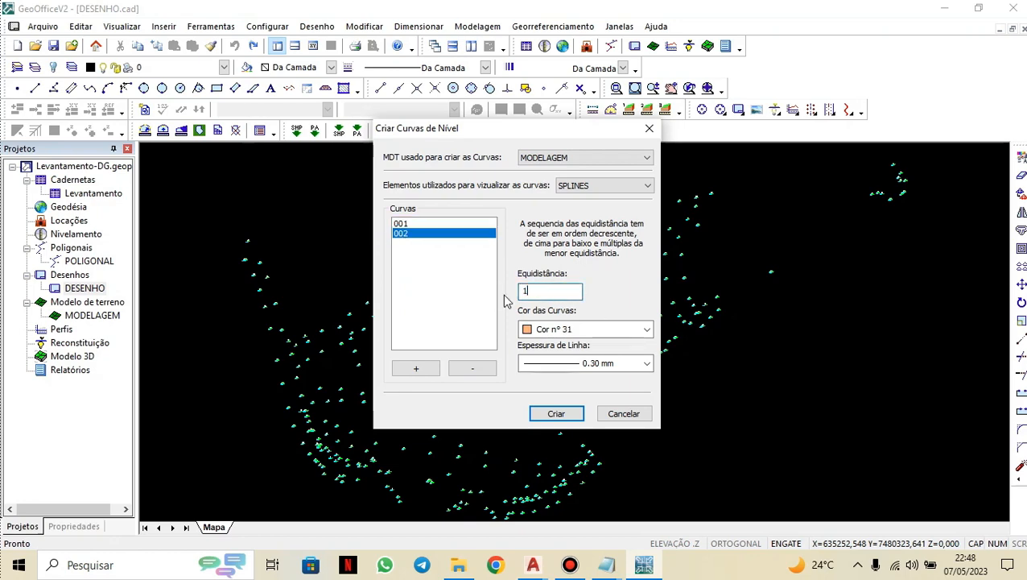
left_click(556, 413)
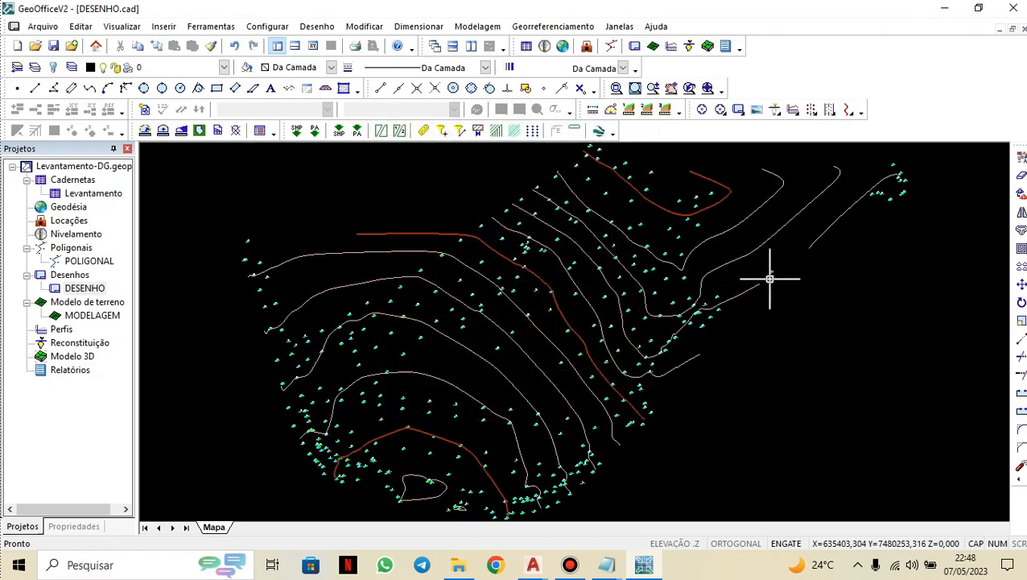
Start labelling the contour lines with elevations and set the label text height to 1.
scroll(805, 284, "down", 1)
mouse_move(777, 287)
middle_mouse_down()
mouse_move(675, 293)
mouse_move(699, 302)
middle_mouse_up()
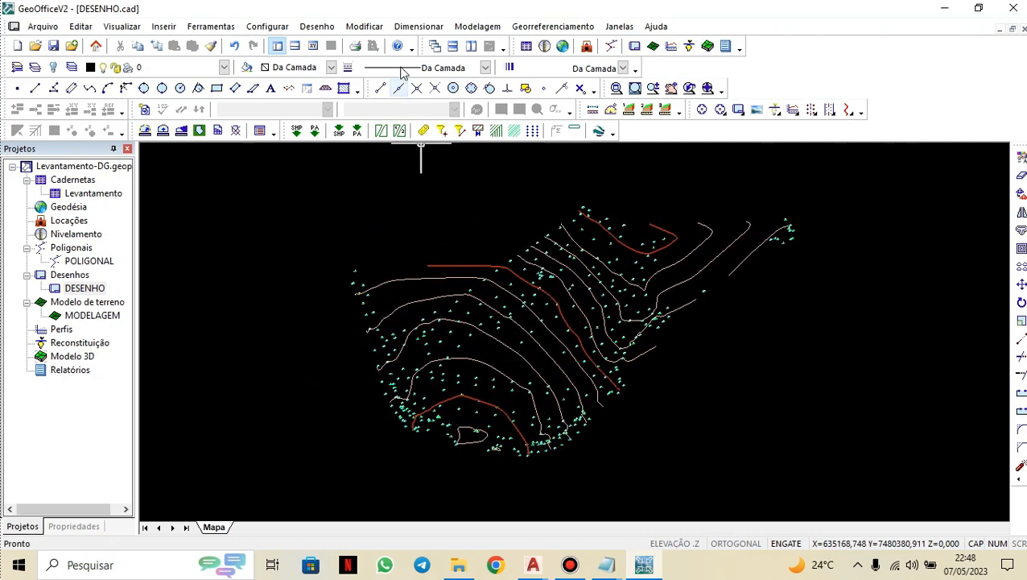
left_click(477, 27)
left_click(492, 146)
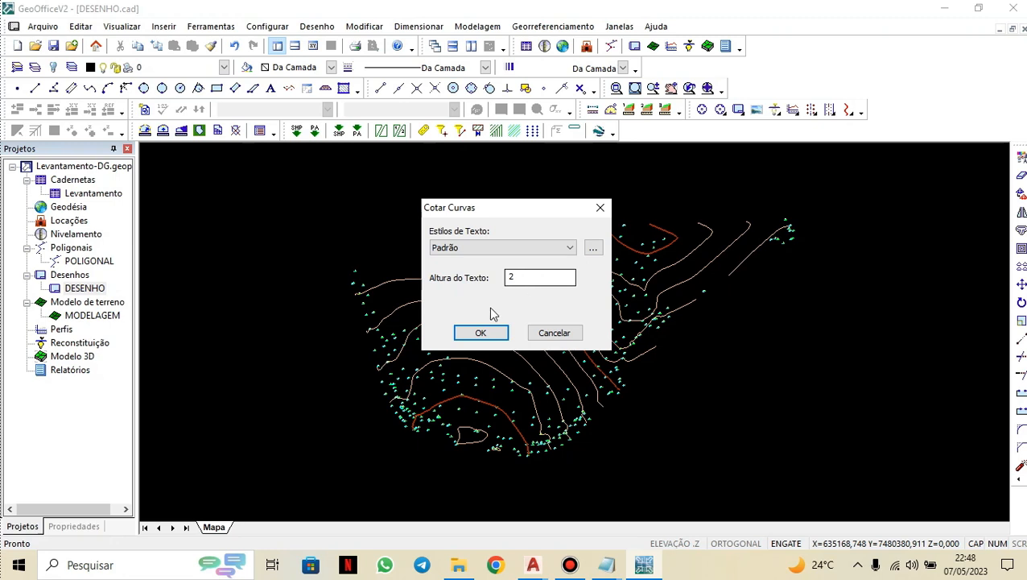
left_click_drag(520, 280, 498, 287)
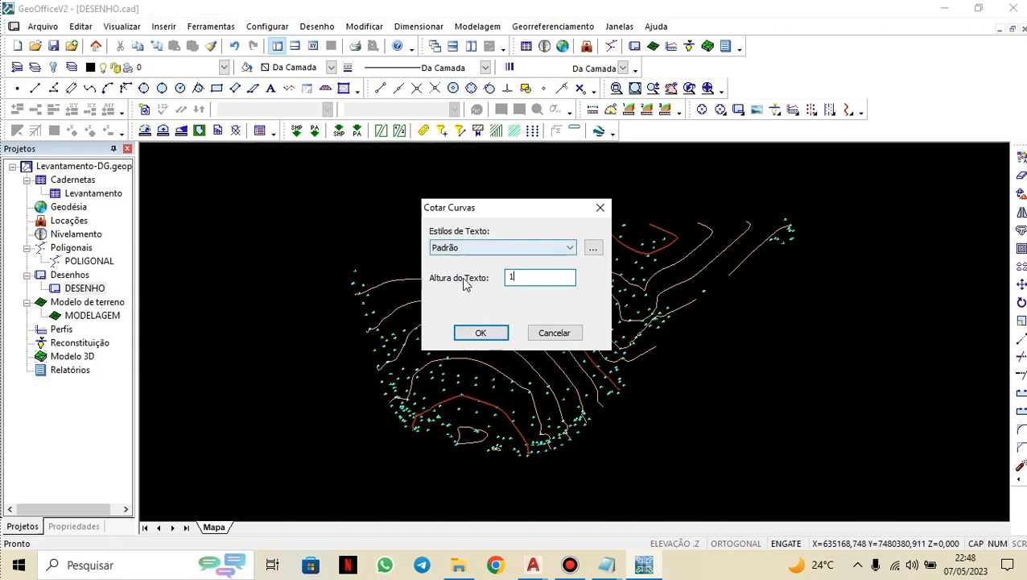
Change the contour label text style's font to Arial and confirm the contour elevation labelling.
left_click(525, 252)
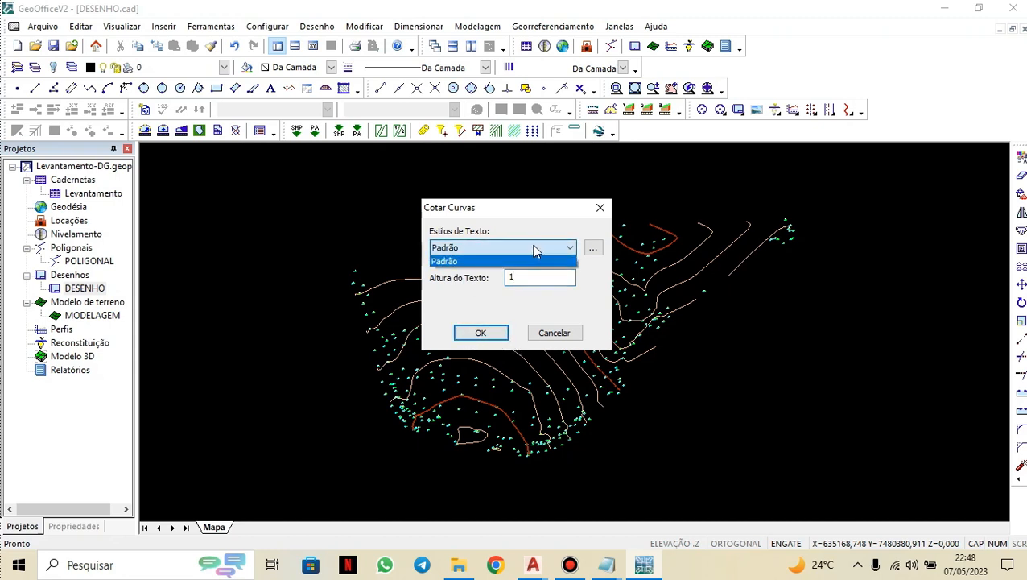
left_click(603, 249)
left_click(603, 250)
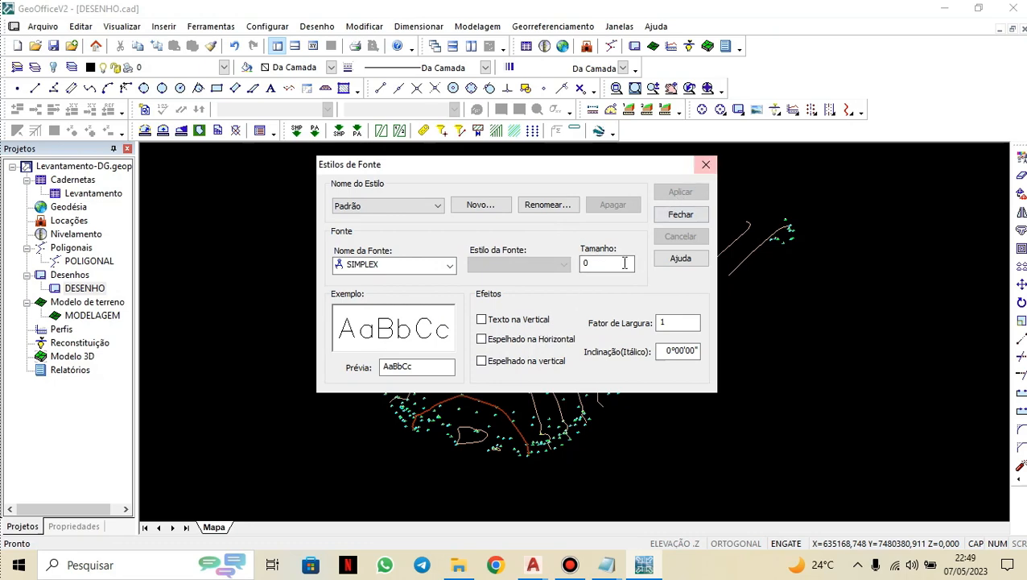
left_click_drag(633, 171, 608, 209)
left_click(421, 301)
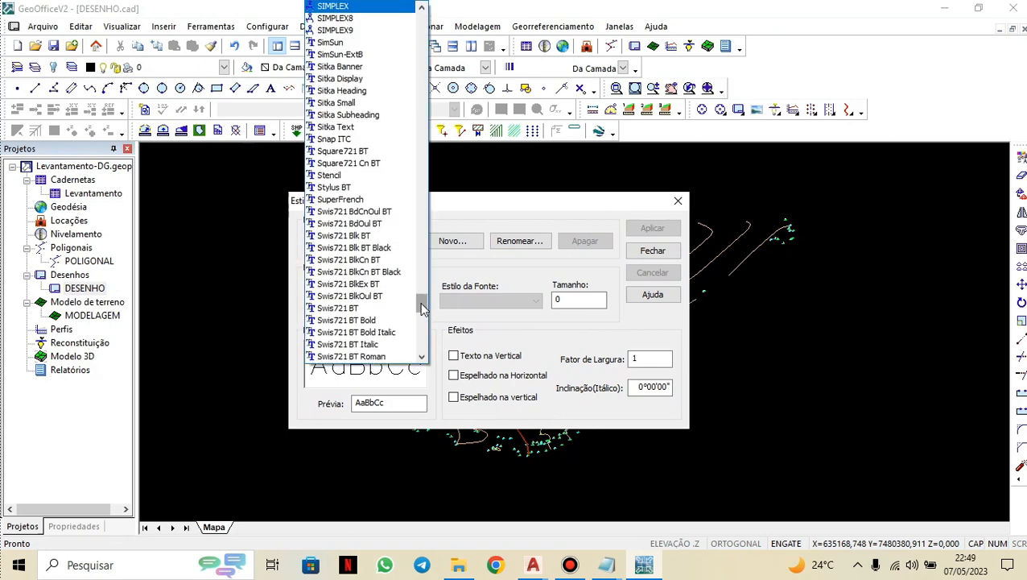
scroll(362, 93, "up", 10)
scroll(360, 95, "up", 20)
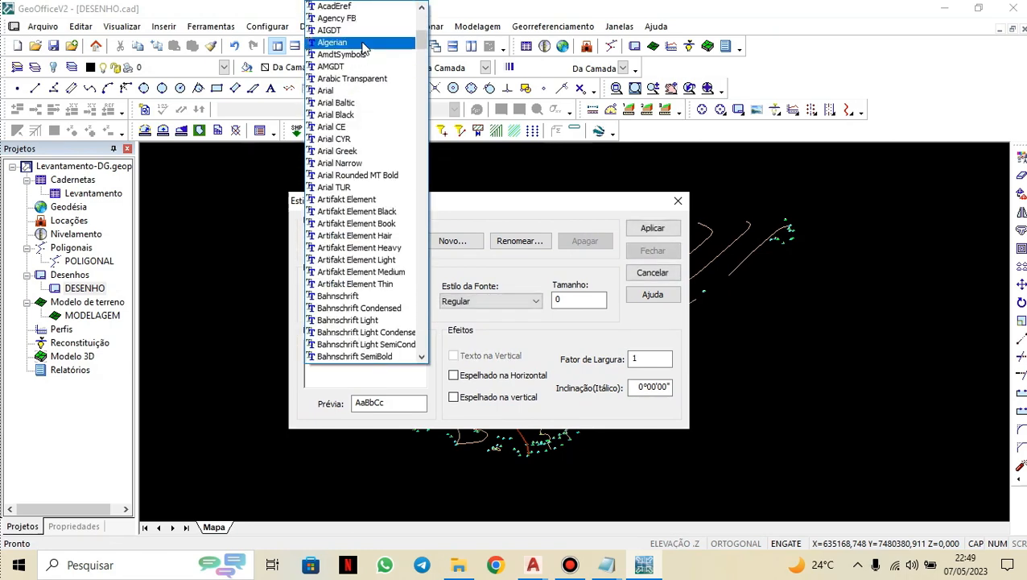
left_click(362, 90)
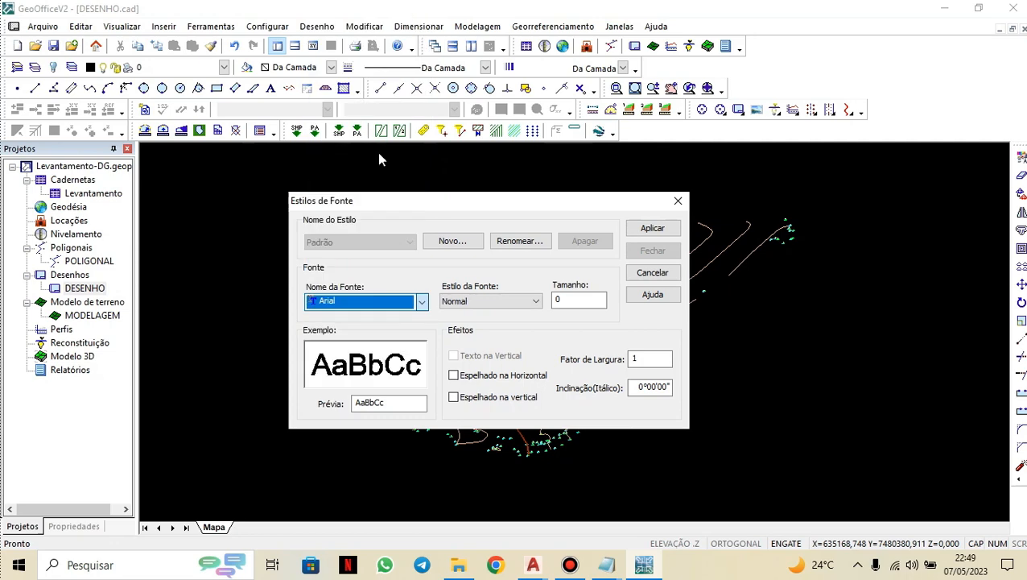
left_click(652, 228)
left_click(652, 252)
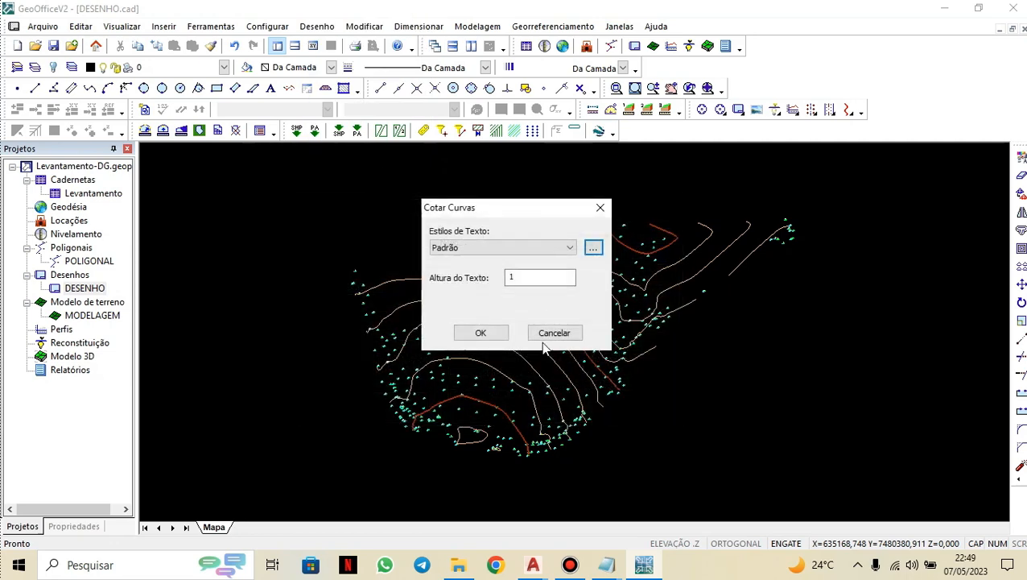
left_click(481, 332)
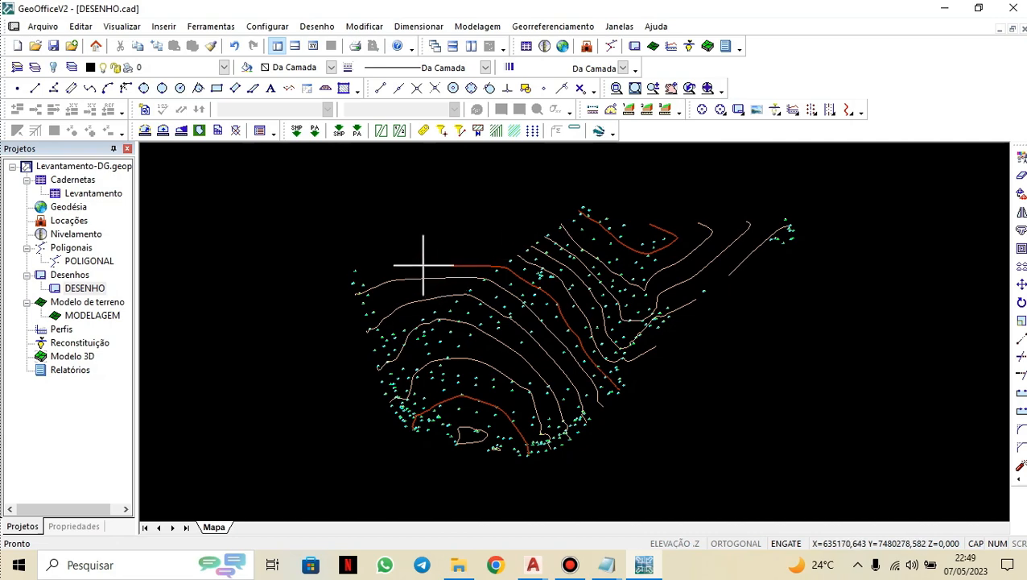
Zoom and pan across the drawing to inspect the contour lines and their elevation labels.
scroll(410, 436, "up", 4)
scroll(483, 354, "up", 5)
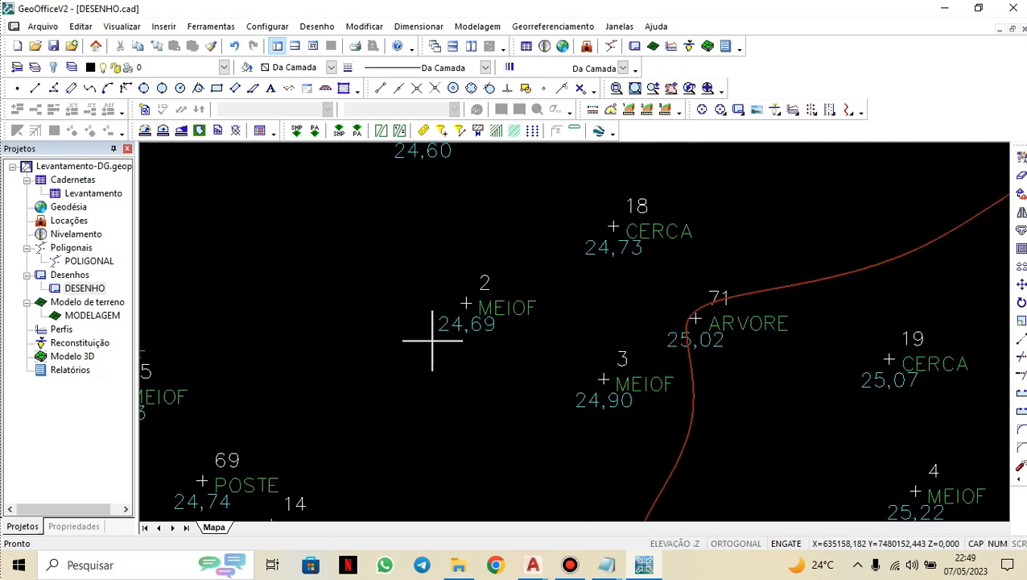
scroll(554, 303, "down", 4)
scroll(552, 306, "down", 4)
middle_click_drag(503, 334, 382, 428)
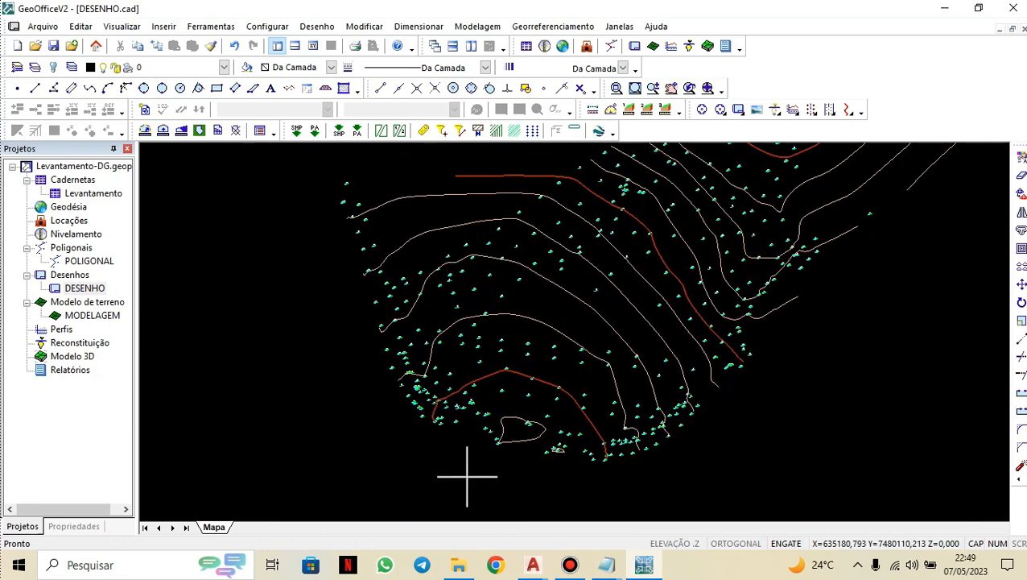
left_click(509, 468)
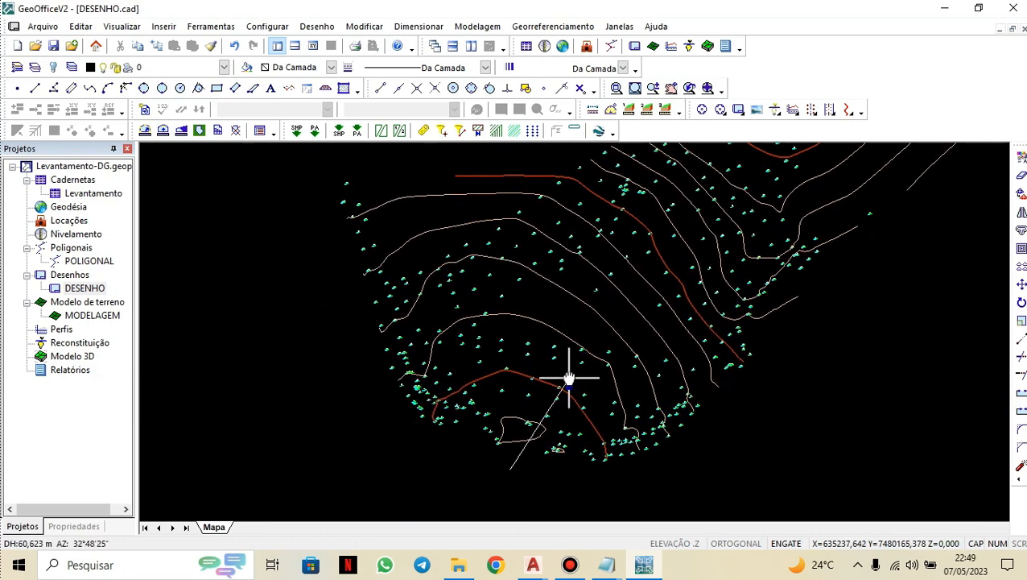
middle_click_drag(598, 317, 394, 500)
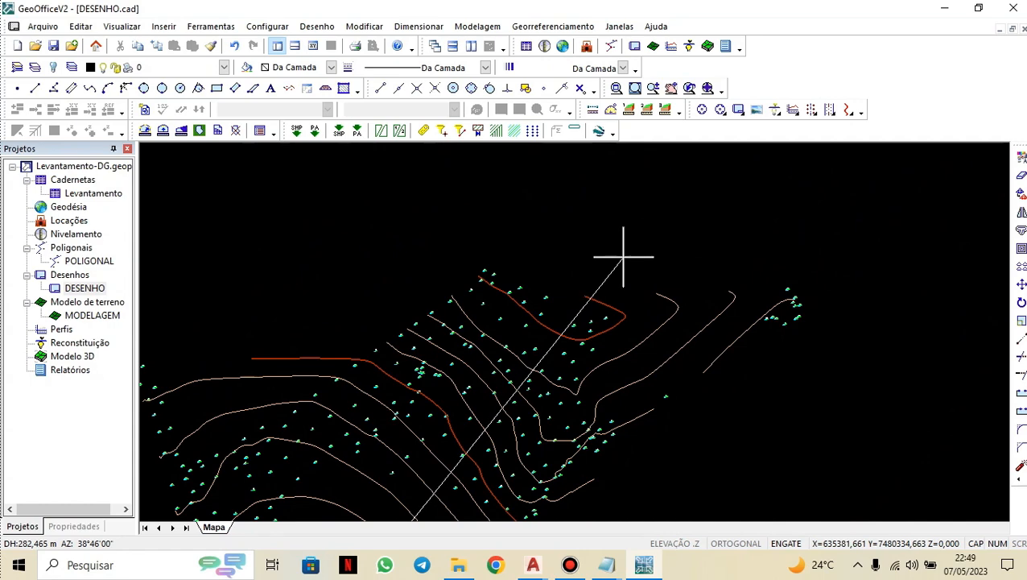
scroll(466, 327, "up", 6)
scroll(350, 420, "up", 2)
scroll(417, 459, "down", 1)
scroll(417, 449, "up", 1)
scroll(417, 447, "down", 1)
mouse_move(549, 209)
middle_mouse_down()
mouse_move(477, 348)
mouse_move(344, 454)
middle_mouse_up()
mouse_move(527, 278)
middle_mouse_down()
mouse_move(412, 410)
mouse_move(364, 445)
middle_mouse_up()
middle_click_drag(492, 355, 303, 531)
middle_click_drag(469, 333, 346, 452)
scroll(387, 369, "down", 5)
middle_click_drag(438, 346, 555, 292)
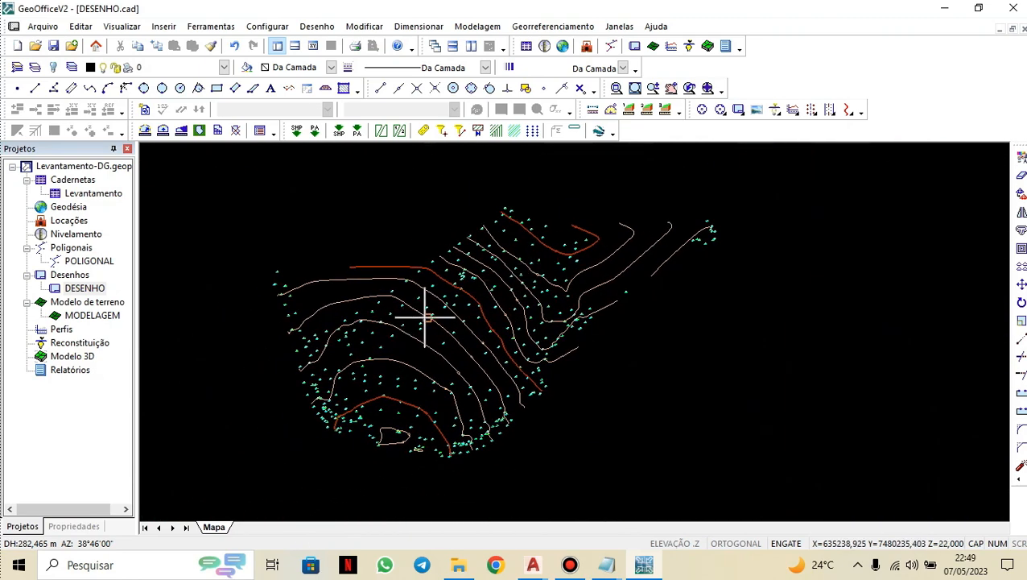
scroll(485, 395, "up", 2)
middle_click_drag(489, 395, 547, 432)
scroll(547, 431, "down", 2)
middle_click_drag(520, 389, 536, 360)
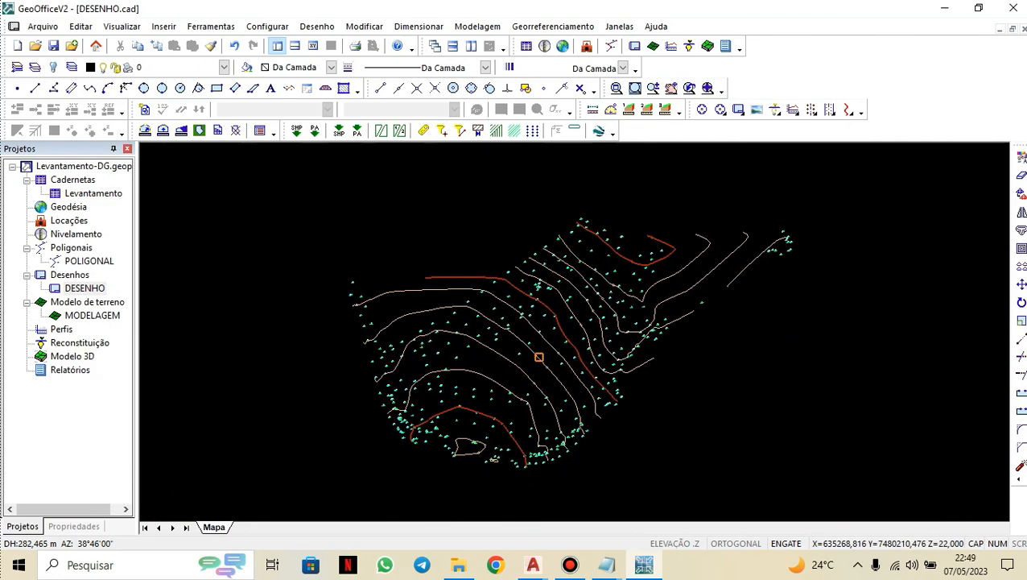
scroll(692, 268, "up", 2)
middle_click_drag(338, 439, 447, 265)
scroll(362, 383, "down", 1)
middle_click_drag(362, 383, 305, 477)
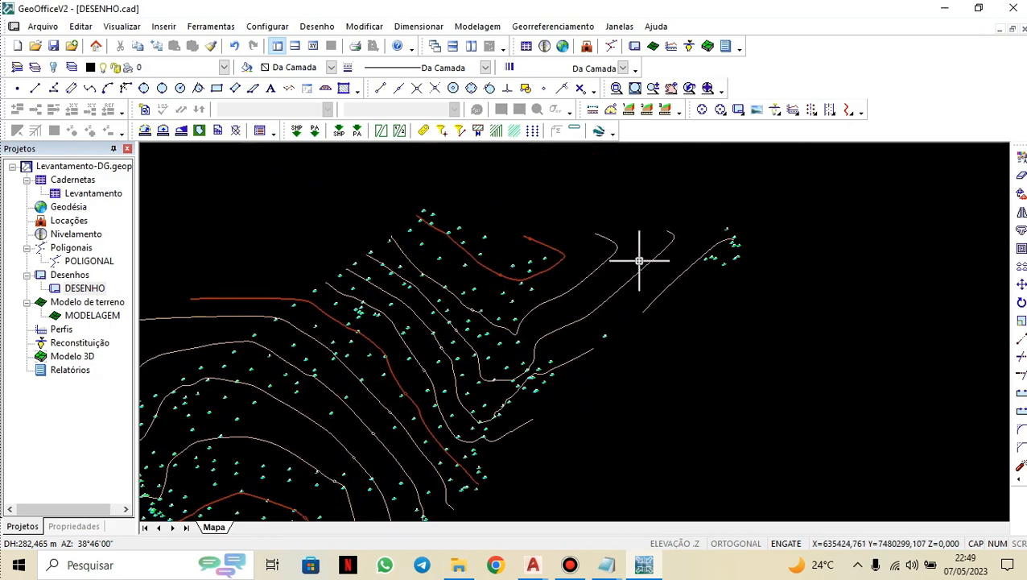
scroll(639, 260, "up", 2)
scroll(687, 294, "down", 2)
scroll(483, 441, "up", 2)
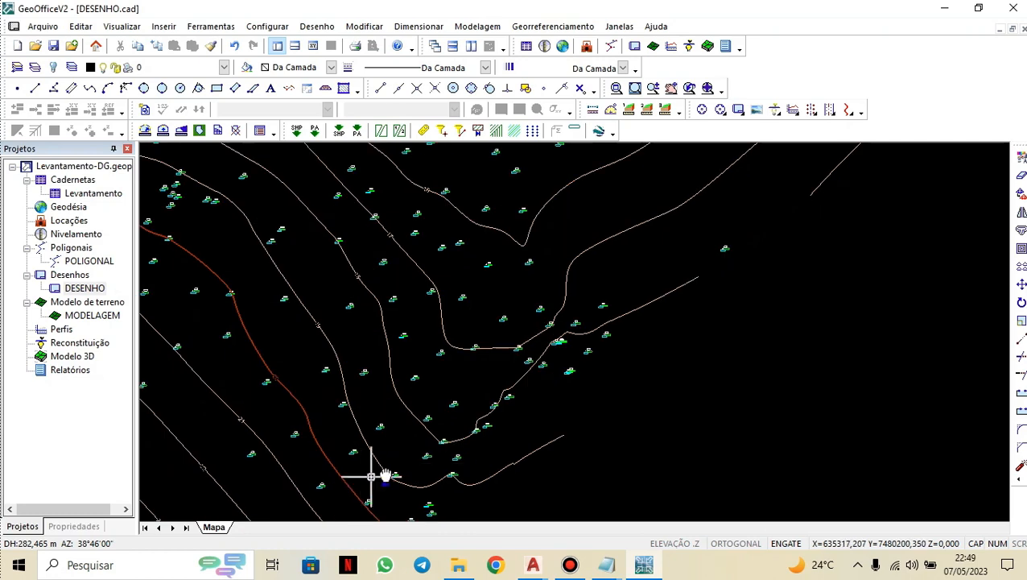
middle_click_drag(371, 477, 414, 473)
scroll(447, 248, "up", 2)
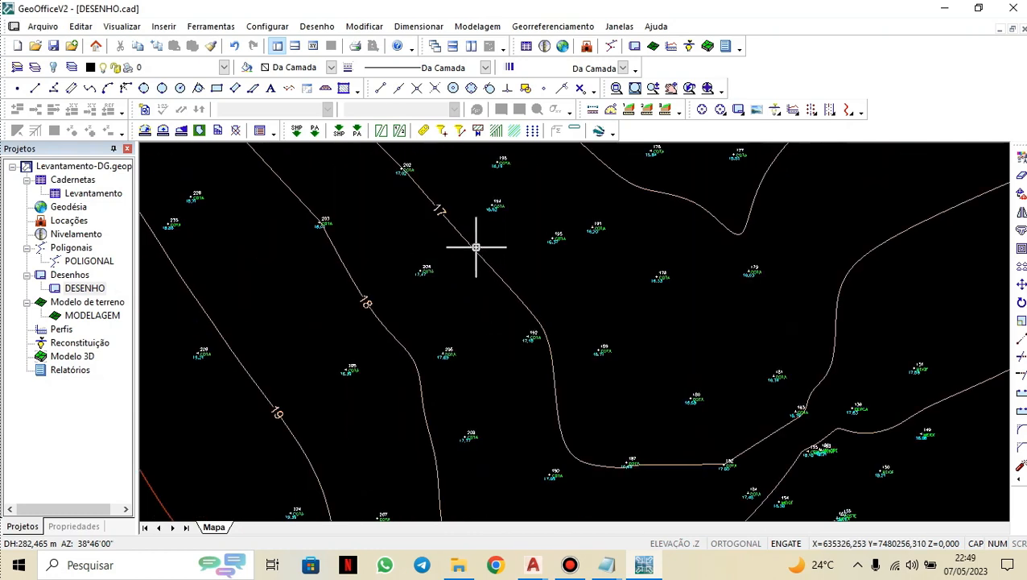
scroll(412, 236, "down", 2)
scroll(313, 210, "up", 1)
middle_click_drag(383, 357, 305, 550)
middle_click_drag(330, 441, 231, 464)
middle_click_drag(777, 334, 588, 479)
scroll(657, 355, "down", 2)
middle_click_drag(664, 348, 727, 328)
scroll(527, 289, "up", 2)
scroll(417, 329, "up", 1)
scroll(426, 326, "down", 1)
middle_click_drag(449, 330, 483, 263)
middle_click_drag(659, 299, 460, 372)
middle_click_drag(719, 332, 512, 280)
scroll(591, 299, "down", 4)
mouse_move(542, 338)
middle_mouse_down()
mouse_move(673, 254)
mouse_move(714, 323)
mouse_move(742, 299)
middle_mouse_up()
scroll(667, 256, "up", 1)
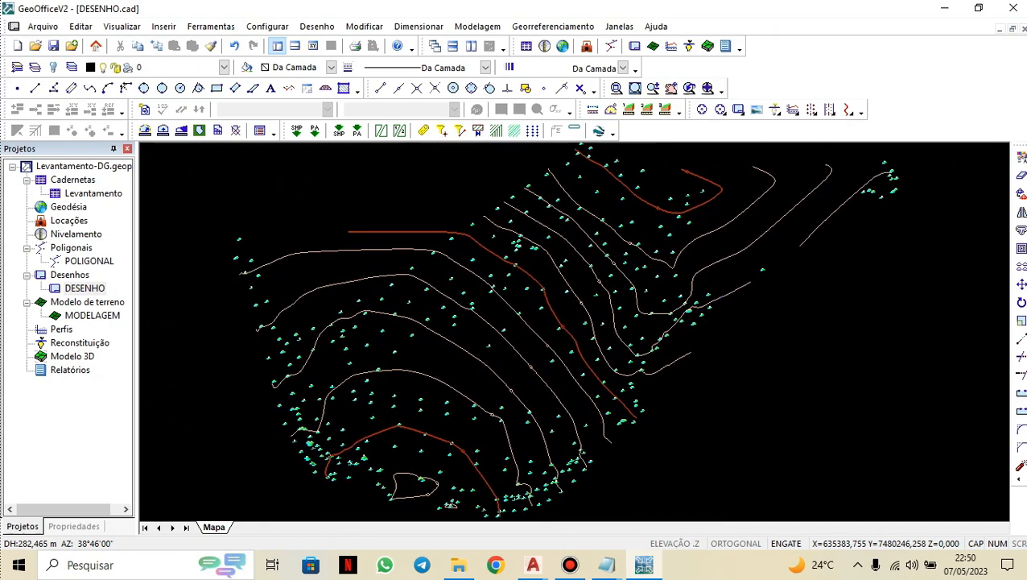
left_click(619, 90)
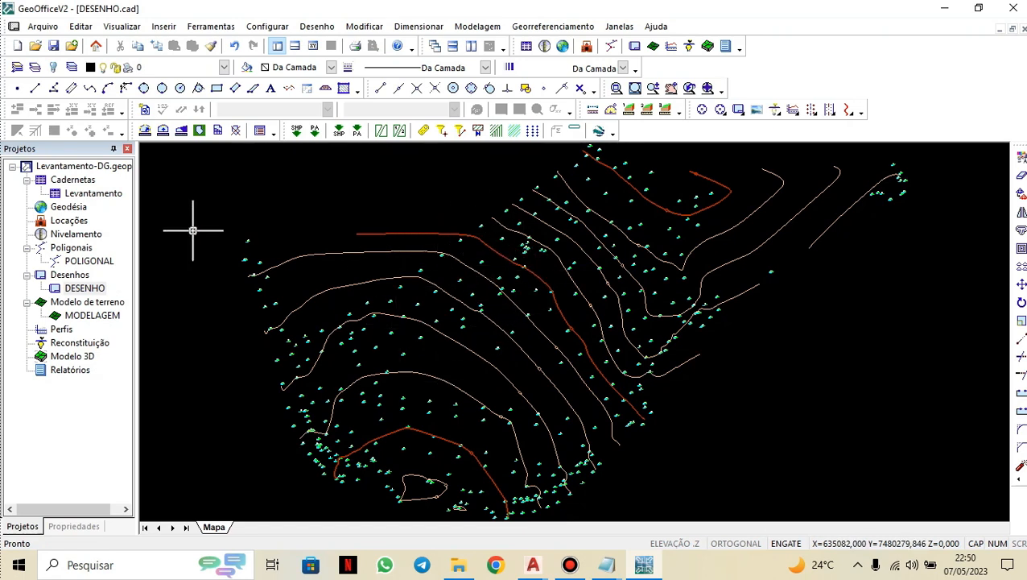
Export the drawing as DESENHO.dwg in DWG format into the CAD folder.
left_click(43, 25)
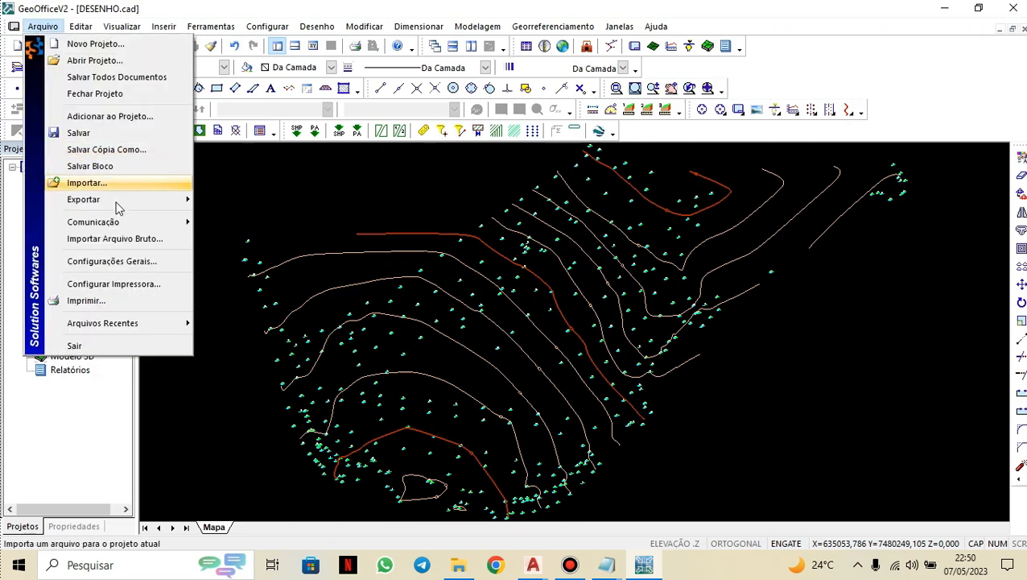
mouse_move(116, 201)
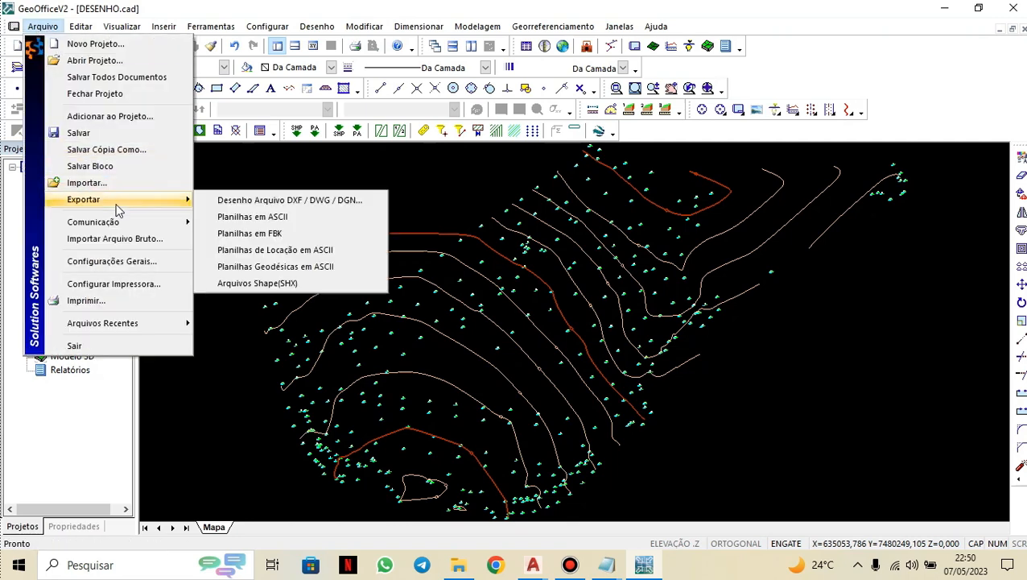
left_click(333, 201)
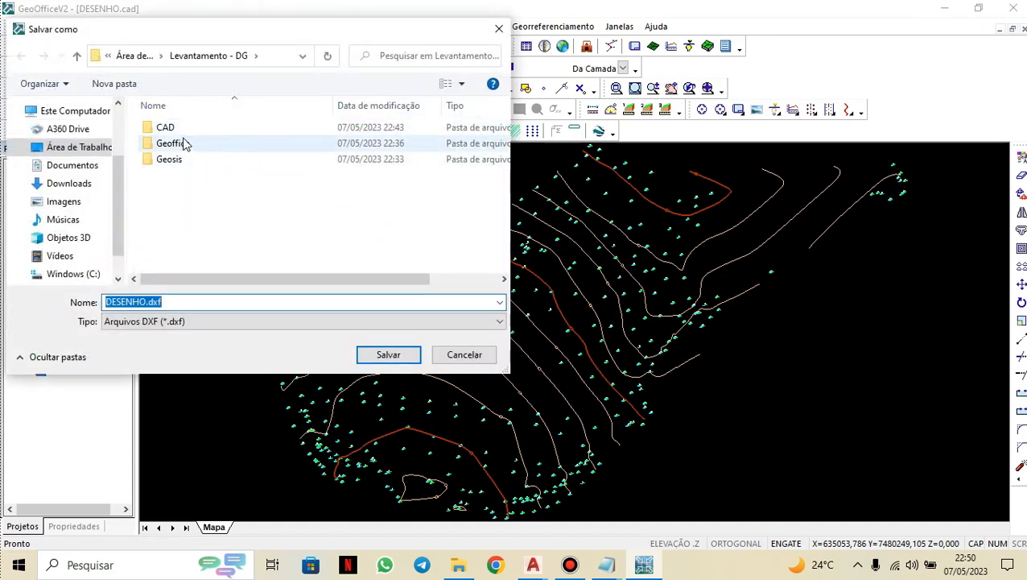
double_click(167, 129)
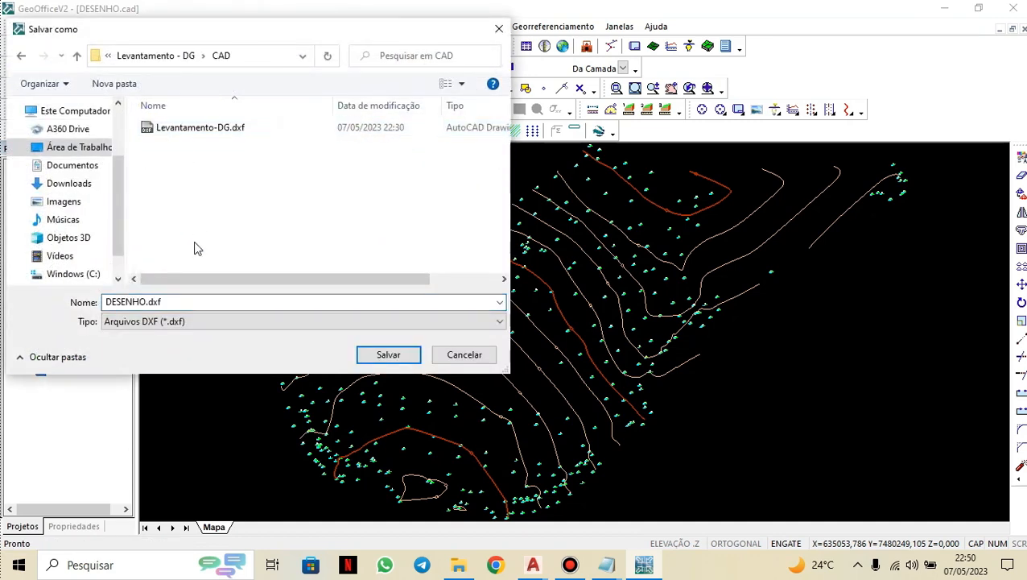
left_click(206, 321)
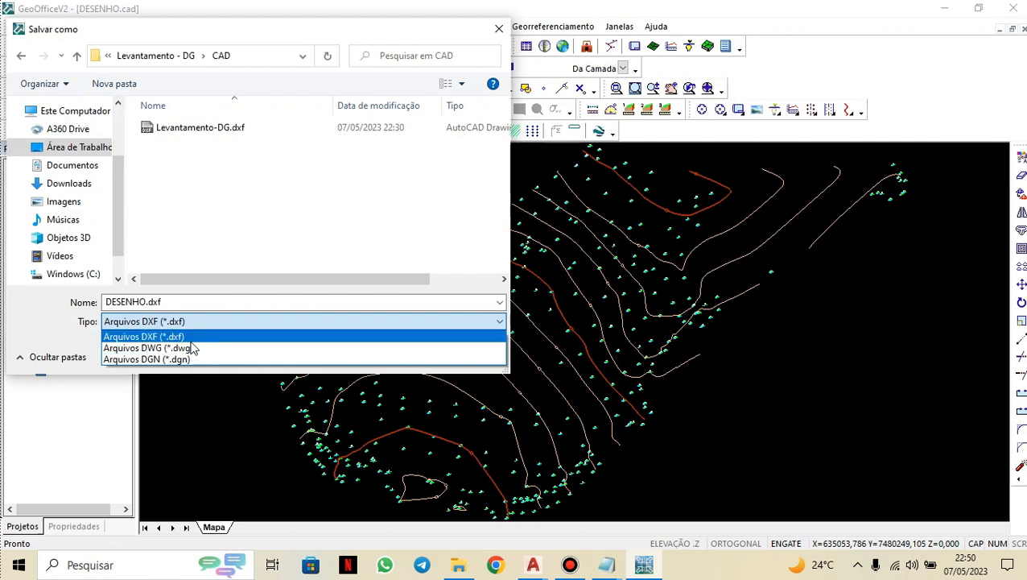
left_click(202, 351)
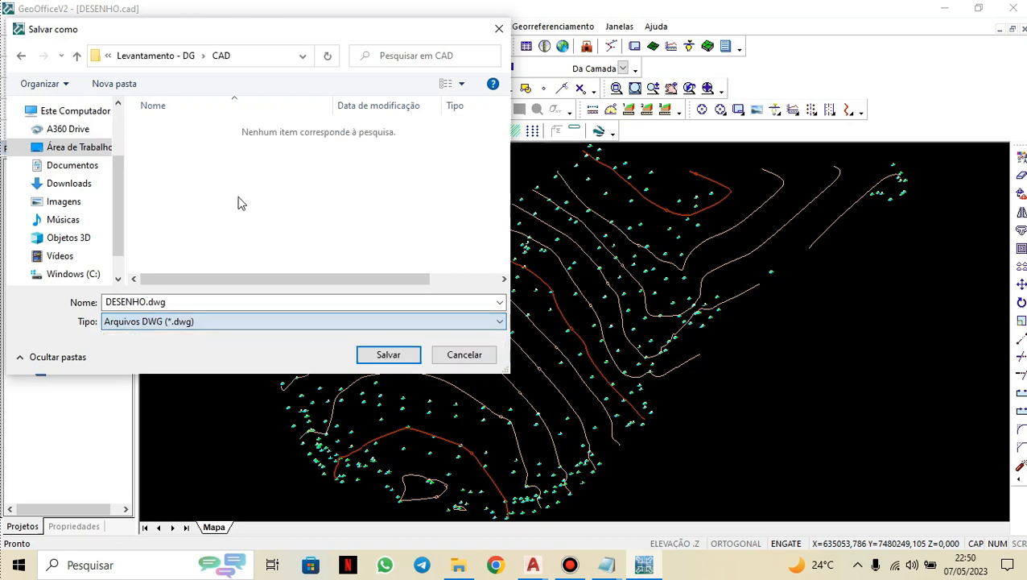
left_click(375, 357)
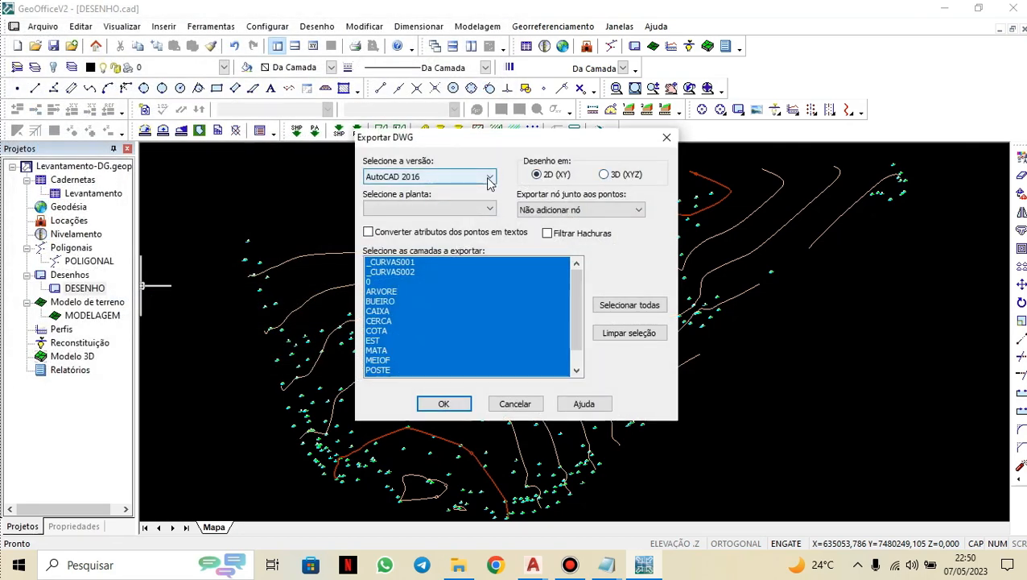
Export with AutoCAD 2016 version, 2D nodes added at the points, and point attributes converted into texts.
left_click(489, 178)
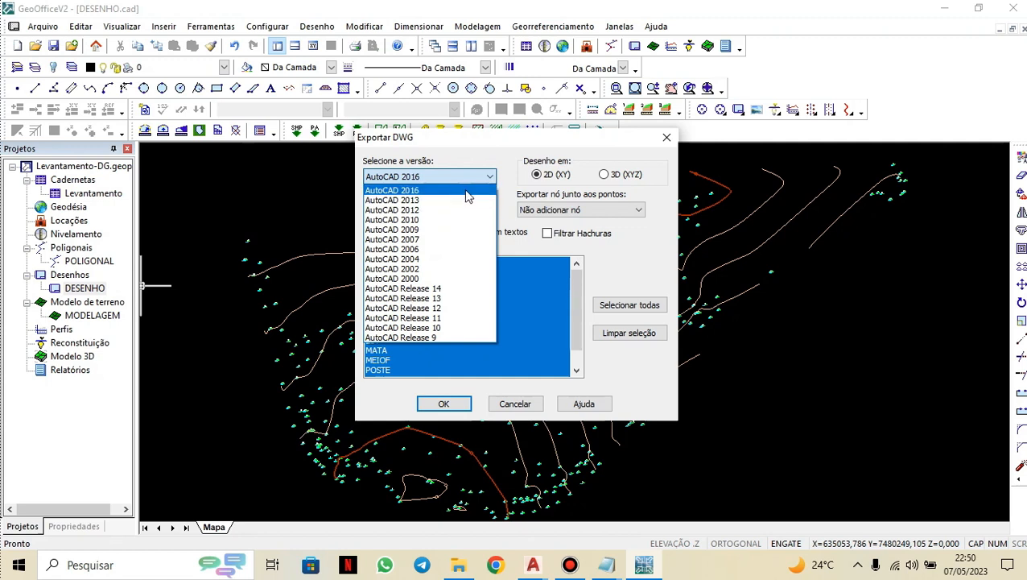
left_click(500, 179)
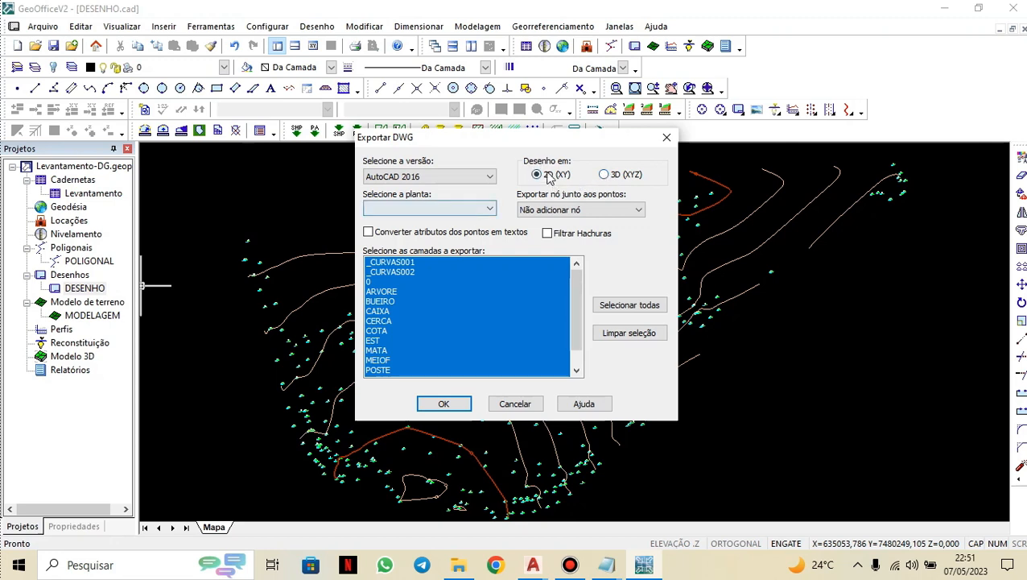
left_click(491, 211)
left_click(497, 214)
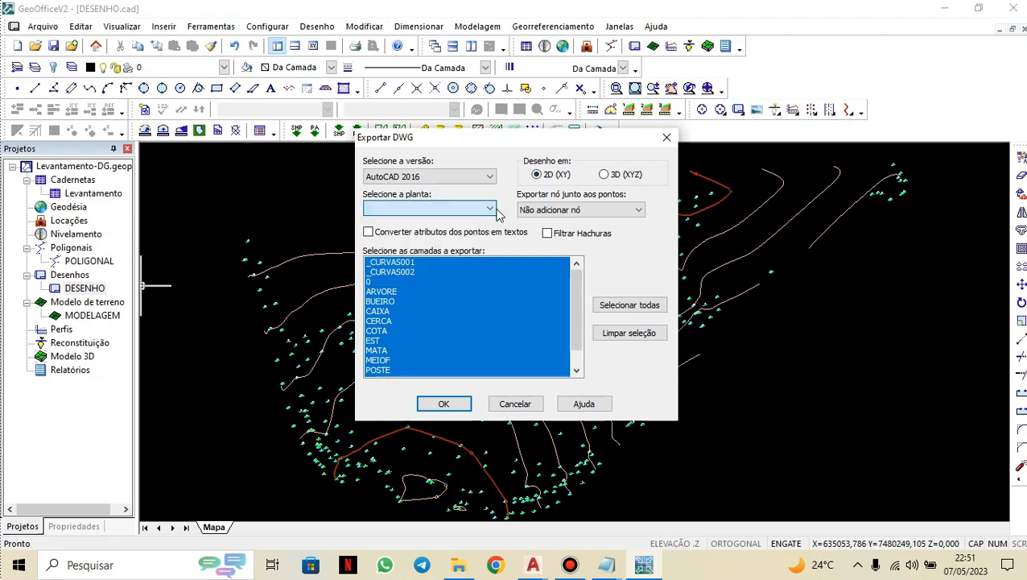
left_click(599, 211)
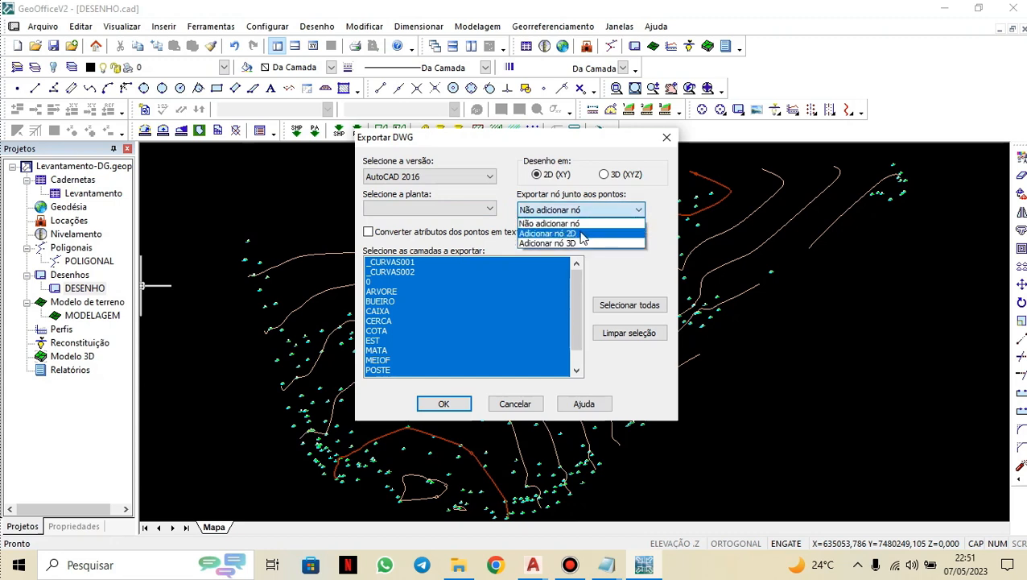
left_click(569, 234)
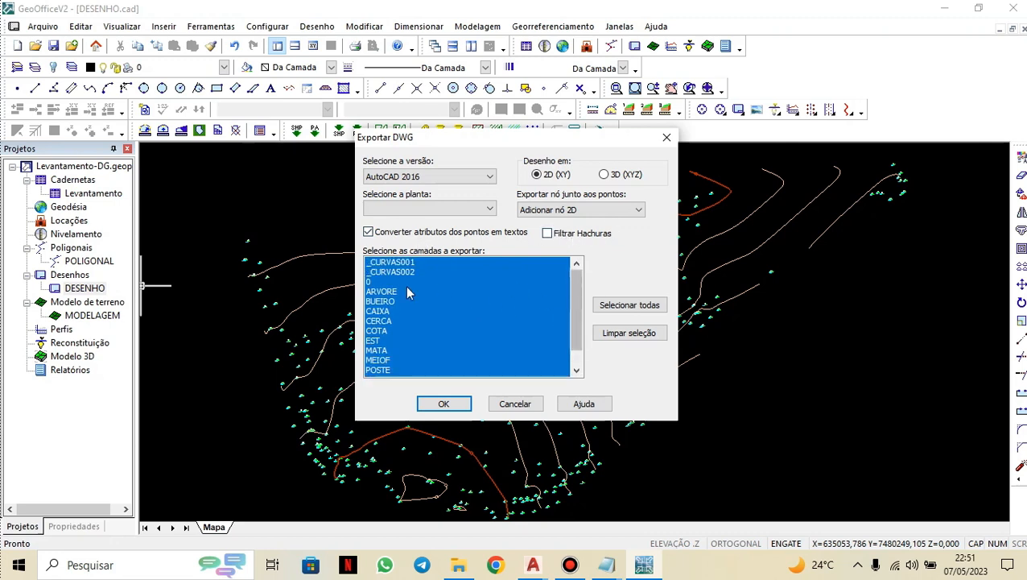
left_click(439, 404)
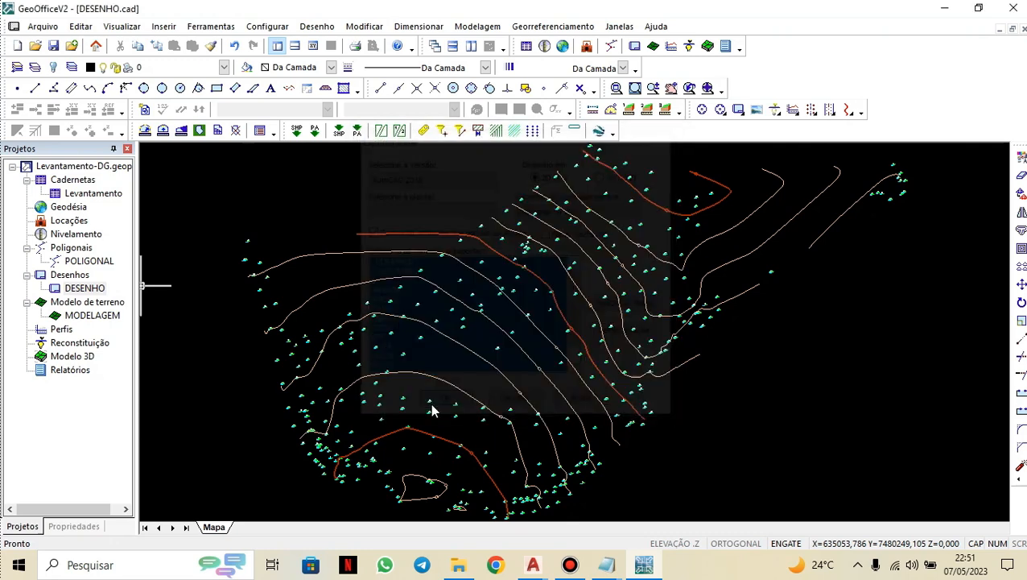
Switch to the AutoCAD window with the existing survey drawing and maximize it.
left_click(537, 568)
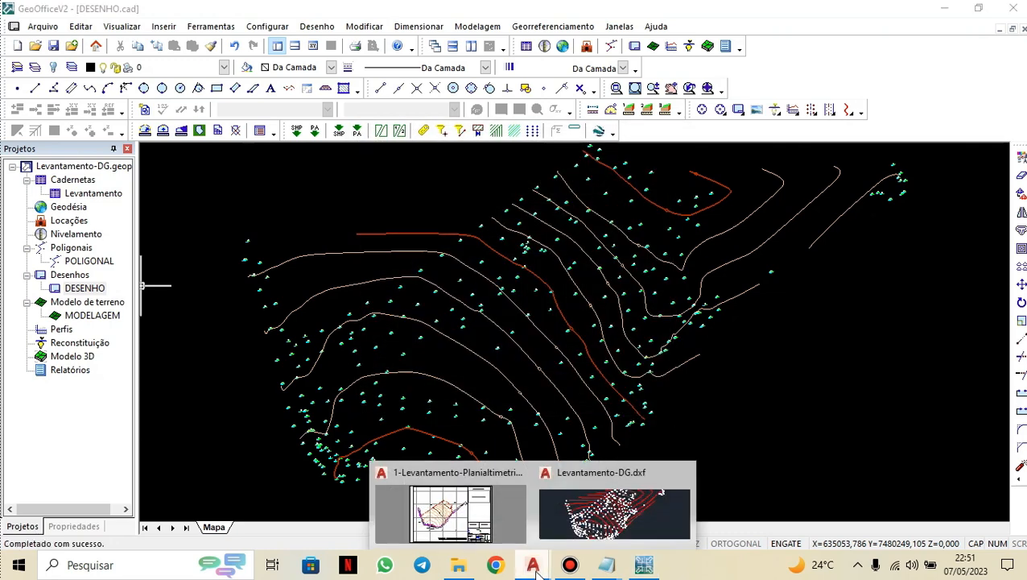
left_click(493, 525)
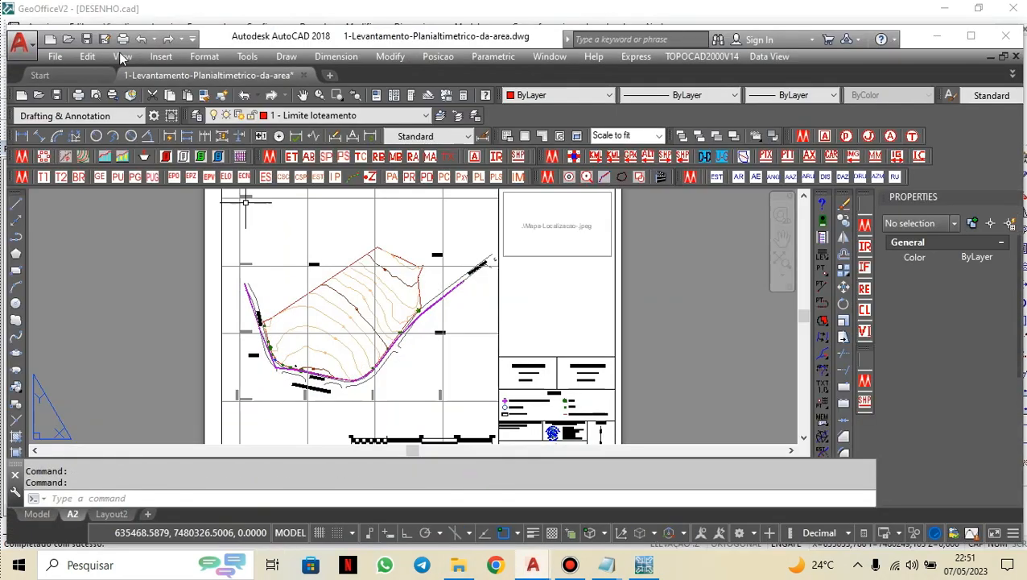
left_click(966, 35)
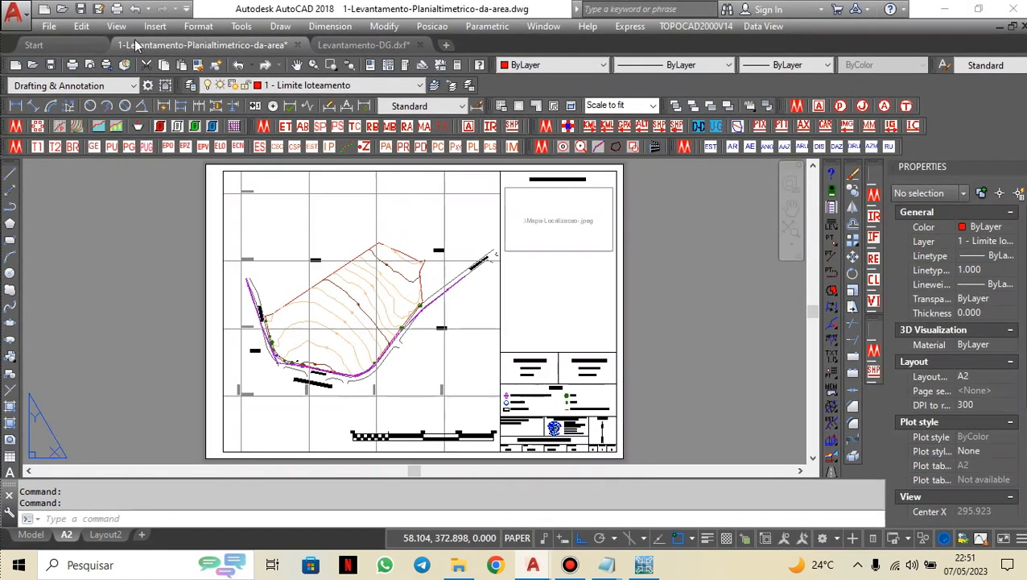
Open DESENHO.dwg from the CAD folder, continuing past the foreign DWG and missing SHX file warnings.
left_click(65, 9)
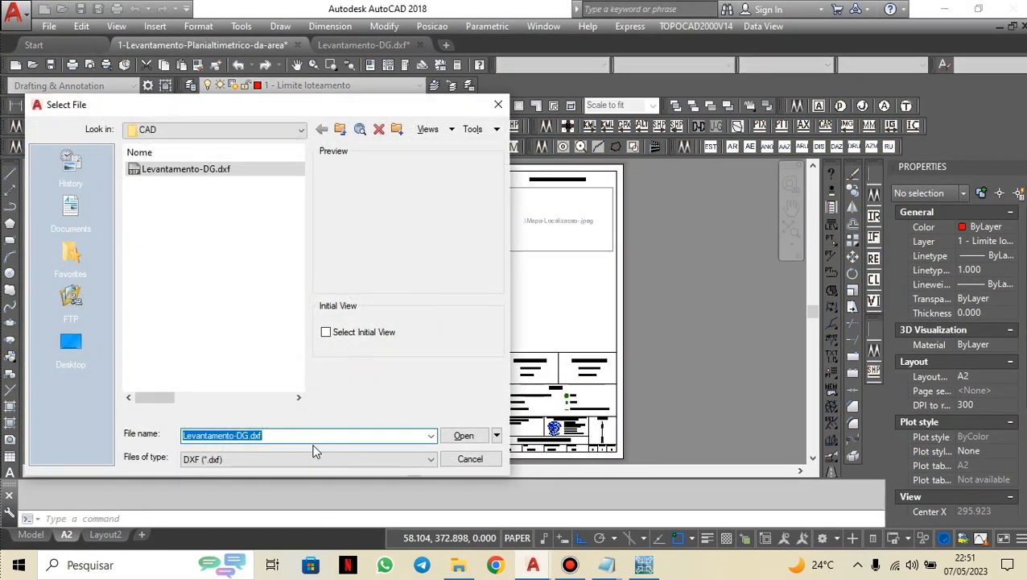
left_click(314, 458)
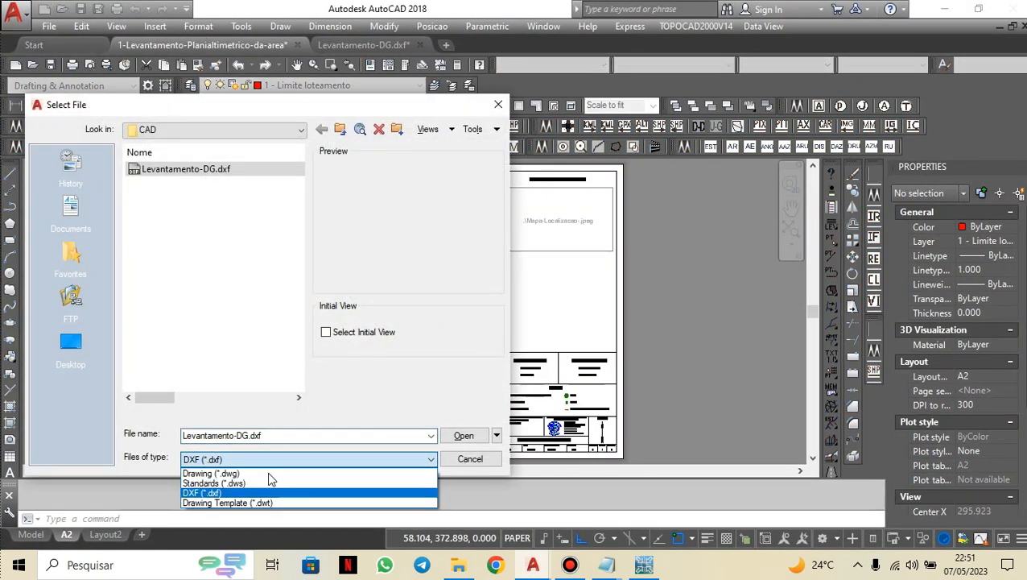
left_click(225, 475)
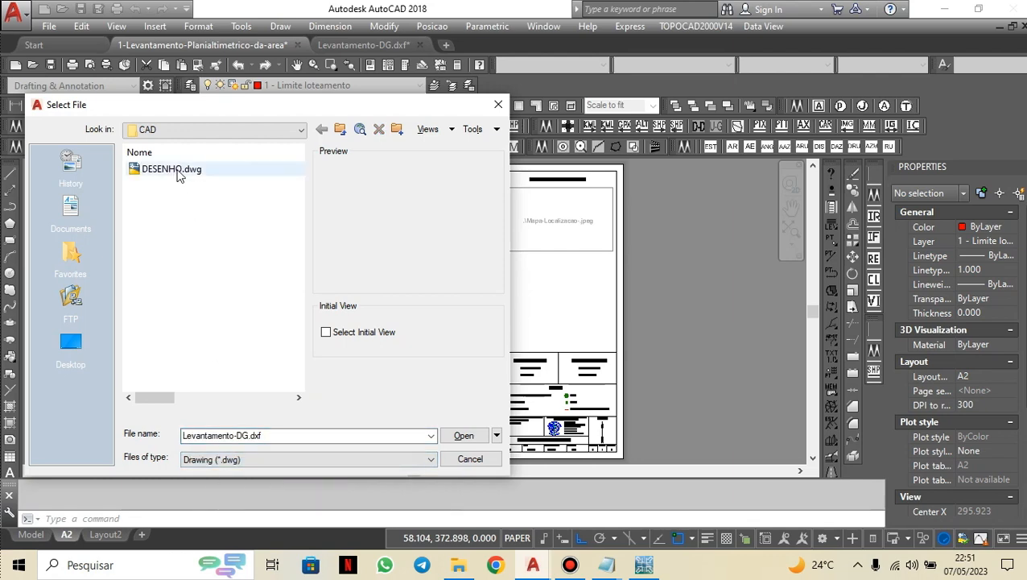
left_click(222, 171)
left_click(463, 435)
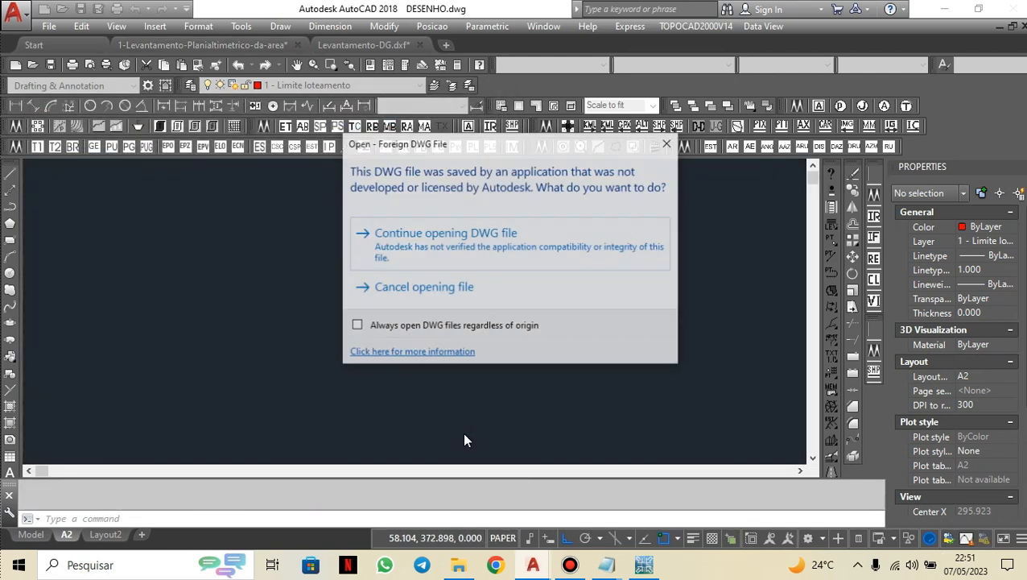
left_click(410, 254)
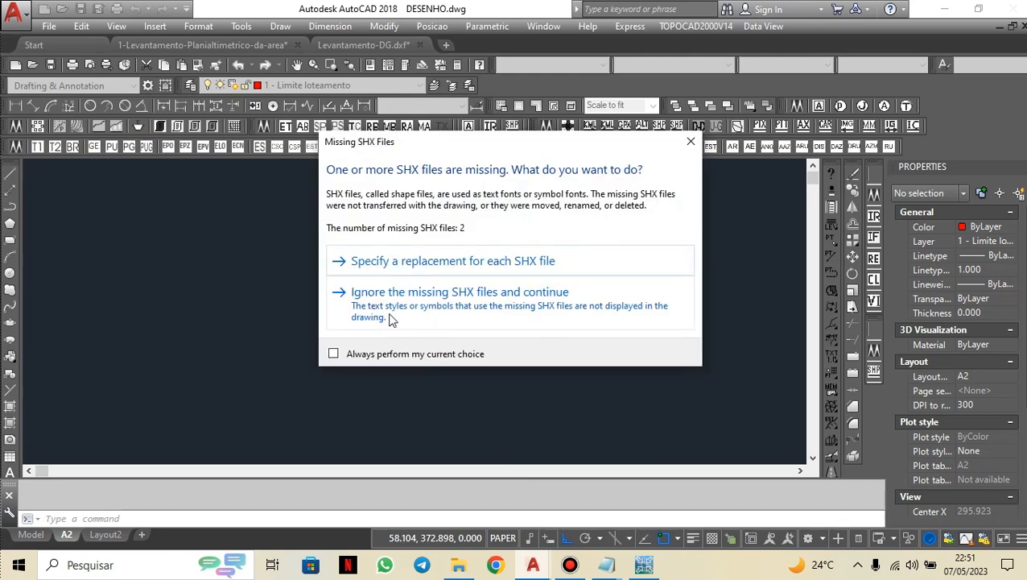
left_click(418, 316)
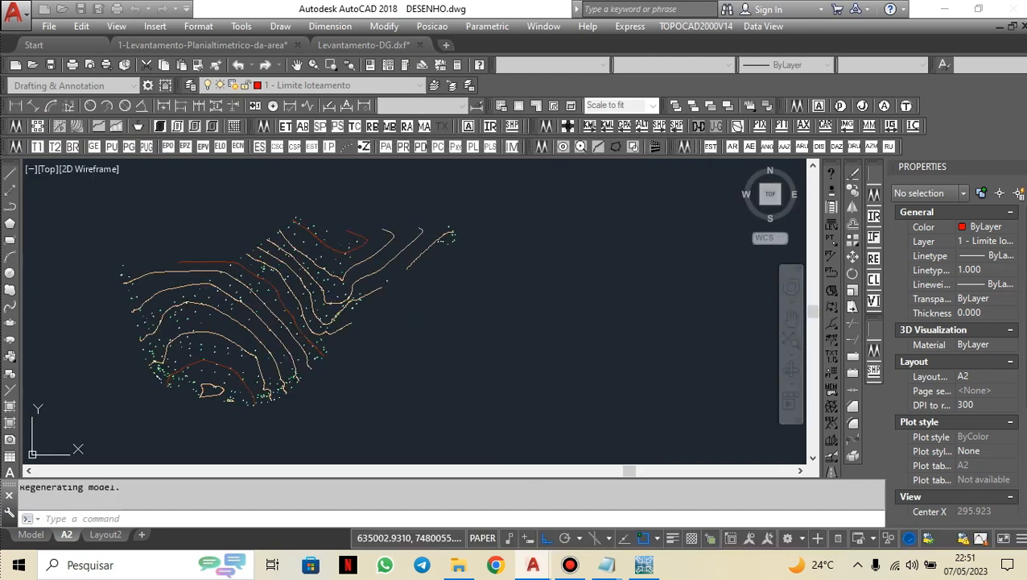
Zoom into the survey points and select a point's number, description and elevation texts to inspect them.
middle_click_drag(229, 337, 344, 342)
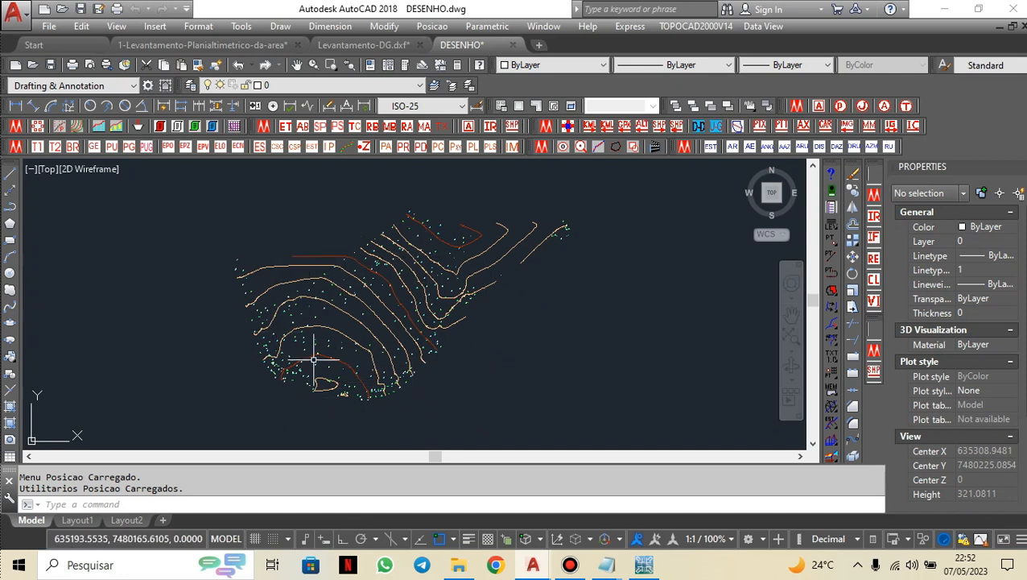
scroll(292, 371, "up", 15)
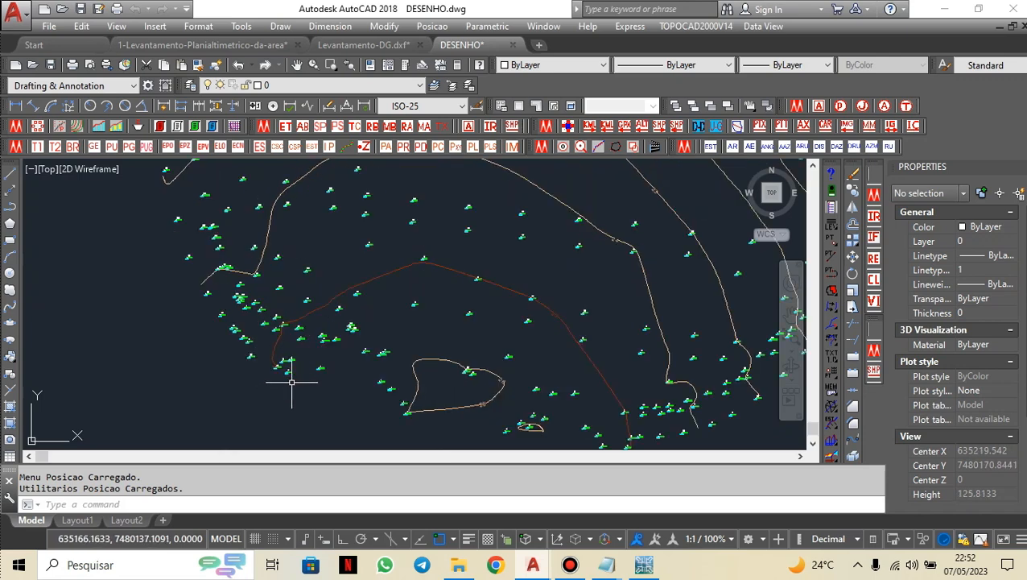
scroll(355, 244, "up", 4)
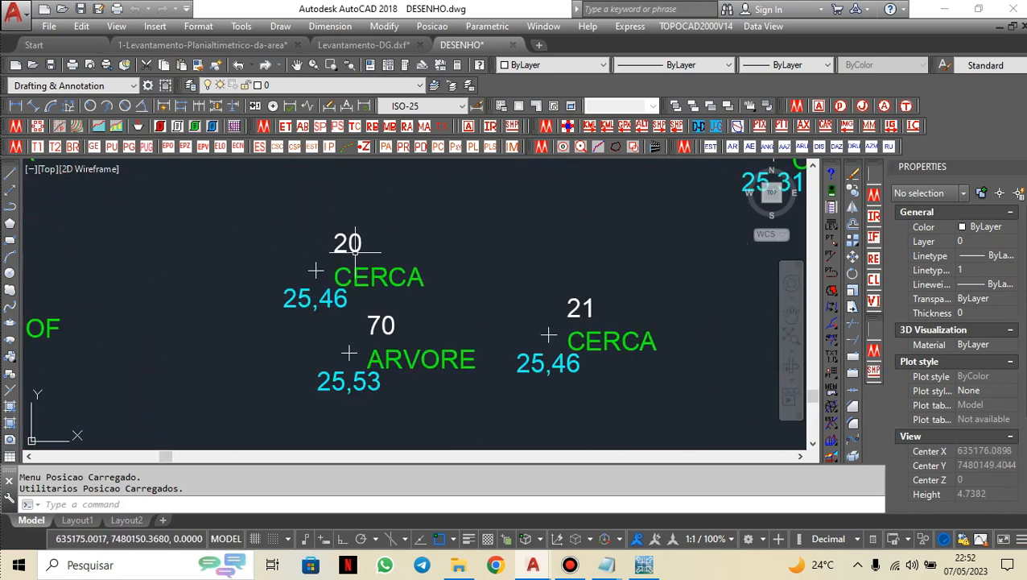
left_click(348, 244)
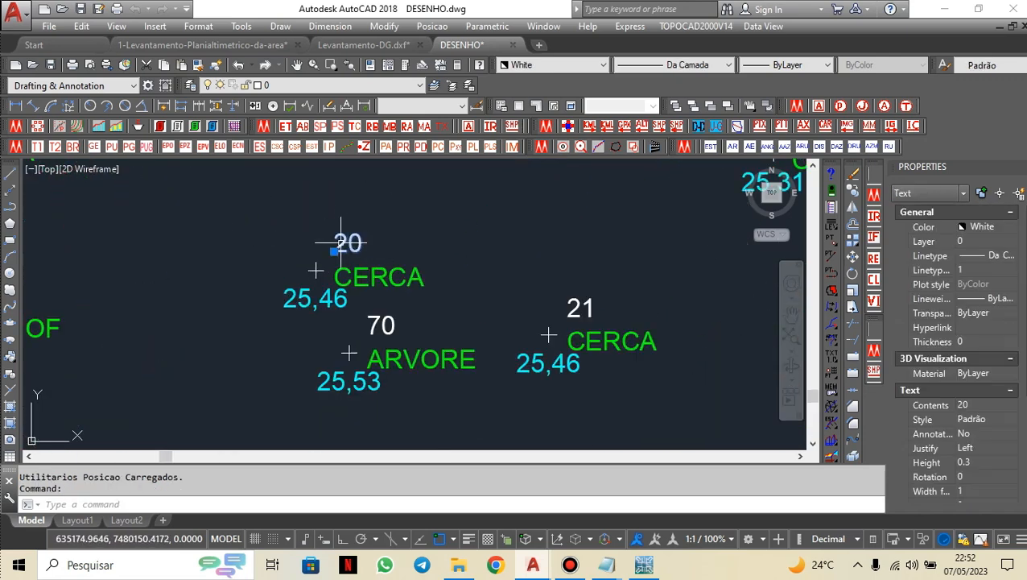
key("Escape")
left_click(362, 275)
key("Escape")
left_click(299, 292)
key("Escape")
scroll(297, 284, "down", 8)
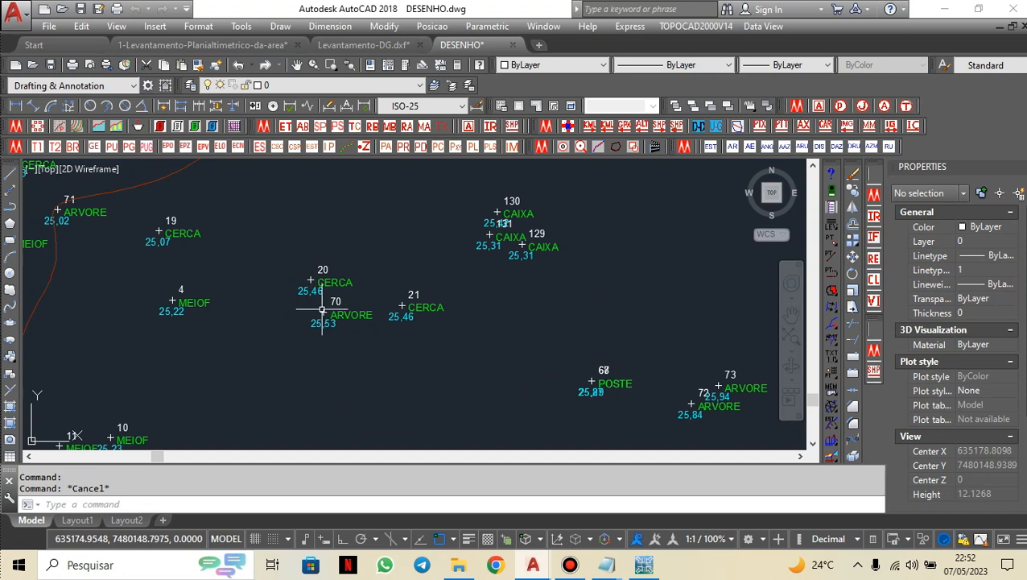
scroll(299, 282, "up", 8)
Select all texts similar to a point's elevation label, then clear the selection.
right_click(302, 264)
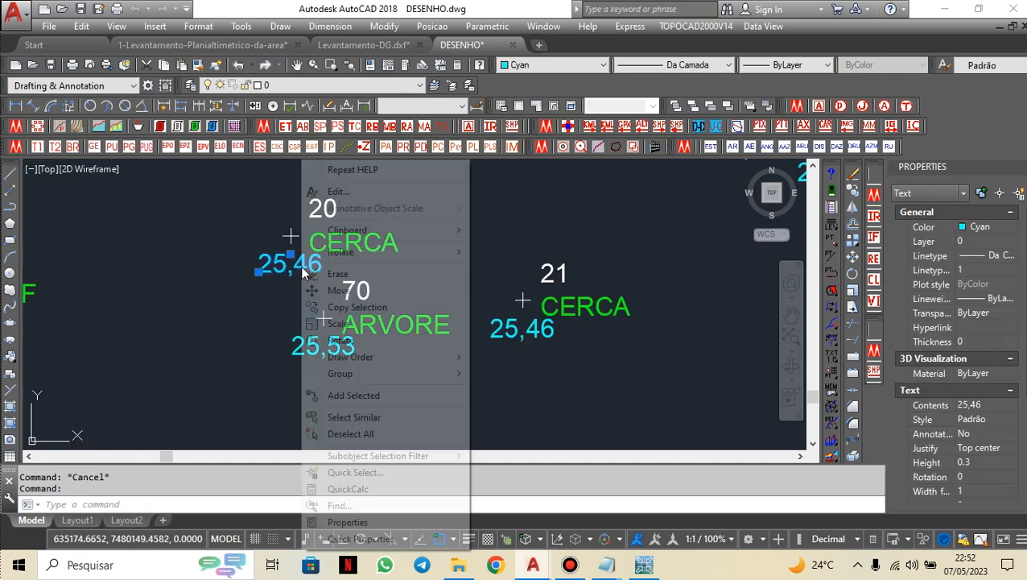
left_click(355, 417)
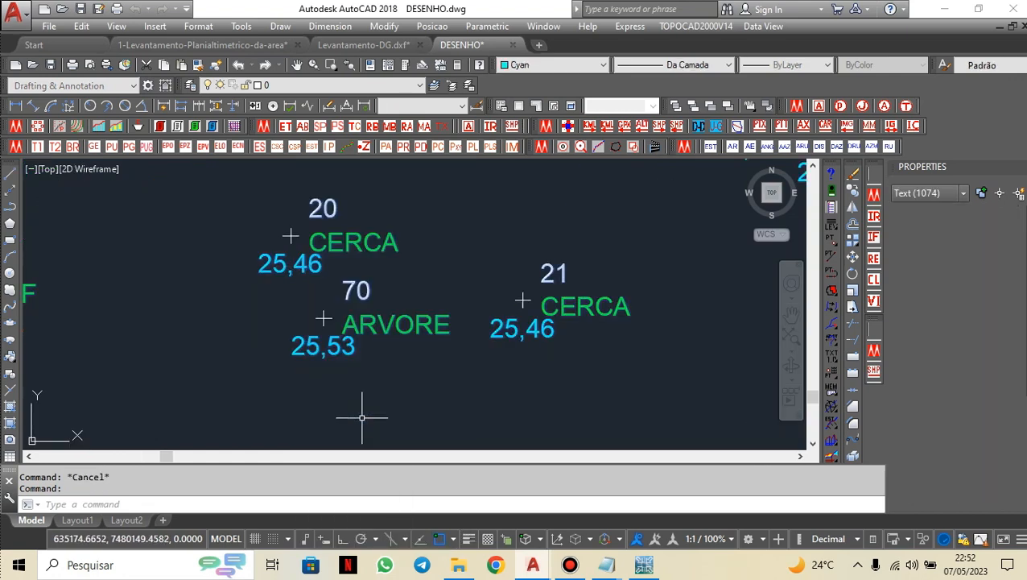
key("Escape")
Save the DESENHO.dwg drawing.
scroll(379, 332, "down", 5)
middle_click_drag(387, 335, 306, 368)
scroll(314, 317, "down", 2)
middle_click_drag(314, 316, 285, 374)
mouse_move(380, 305)
middle_mouse_down()
mouse_move(348, 311)
mouse_move(359, 318)
mouse_move(403, 295)
middle_mouse_up()
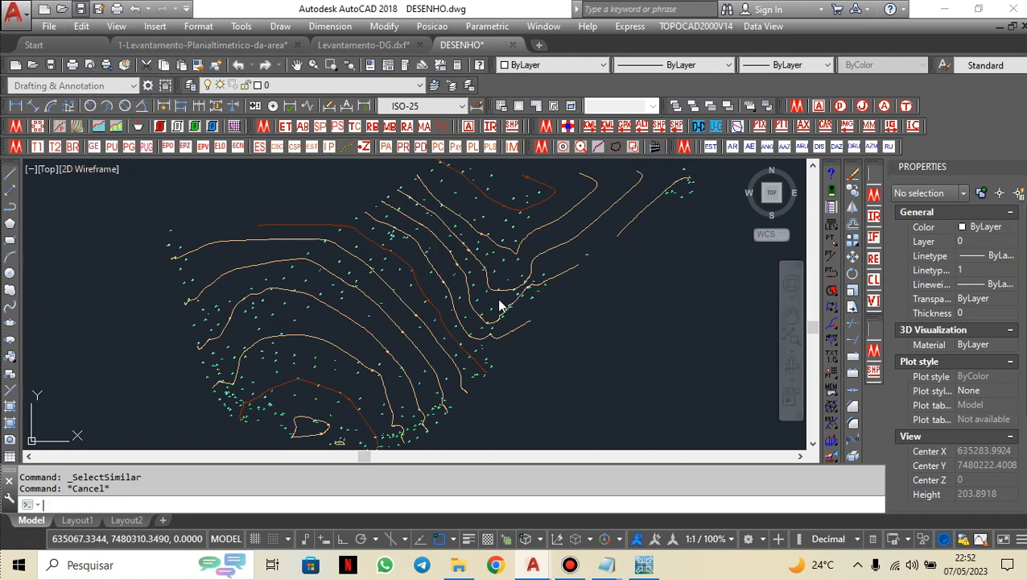
key("ctrl+s")
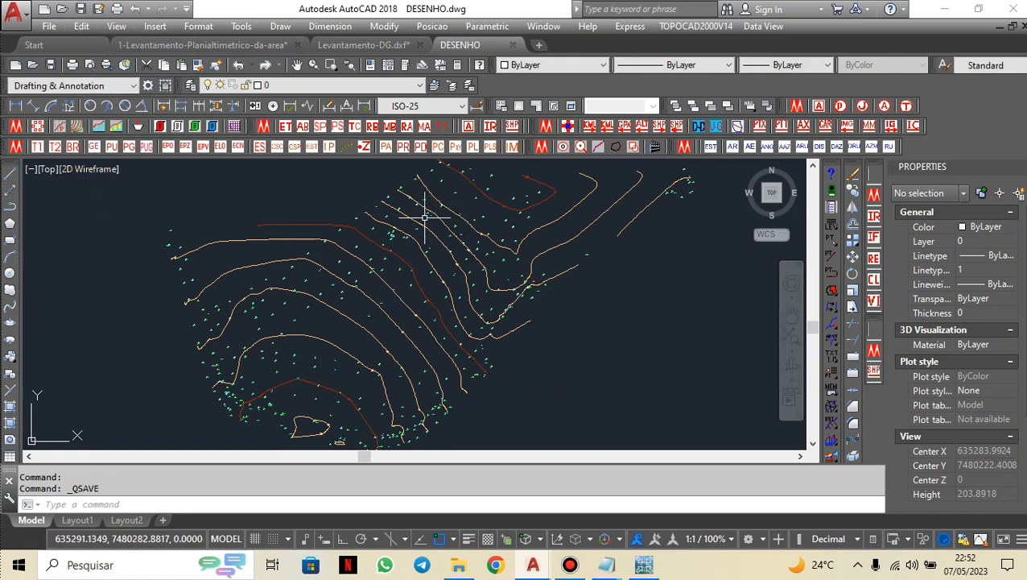